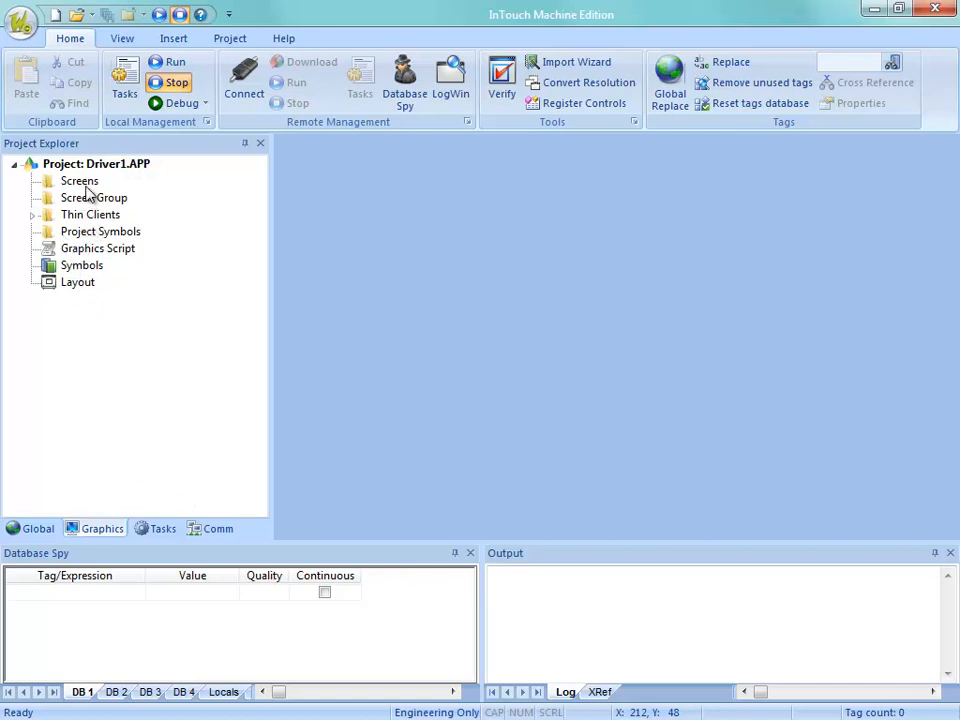
Create a new screen with the default attributes and draw a tall rectangle about 61 by 231 pixels on it.
right_click(86, 186)
click(128, 197)
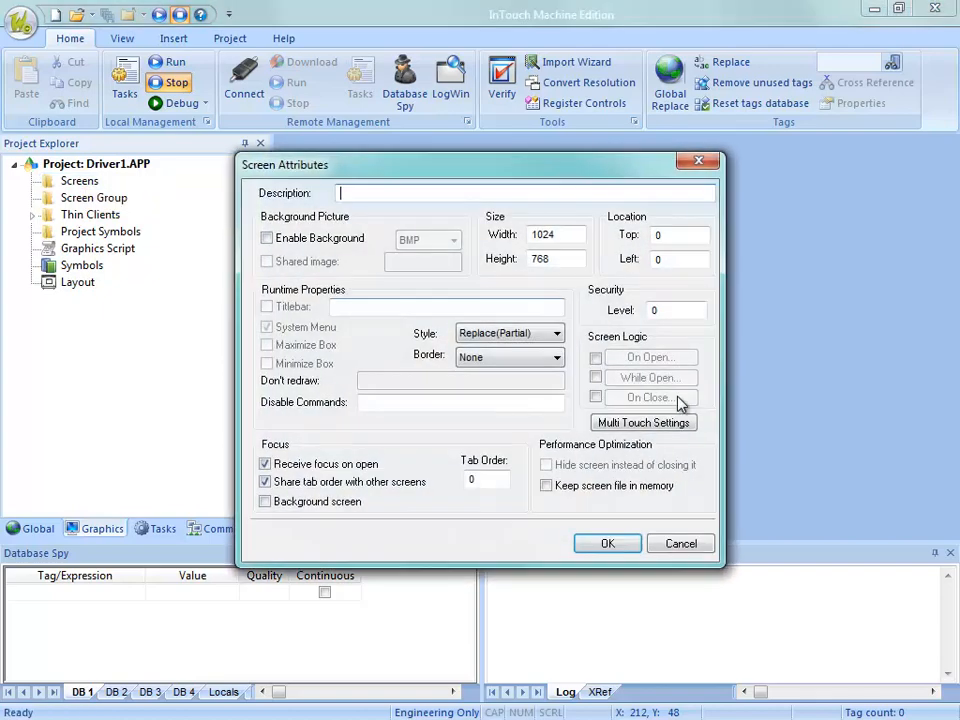
click(616, 551)
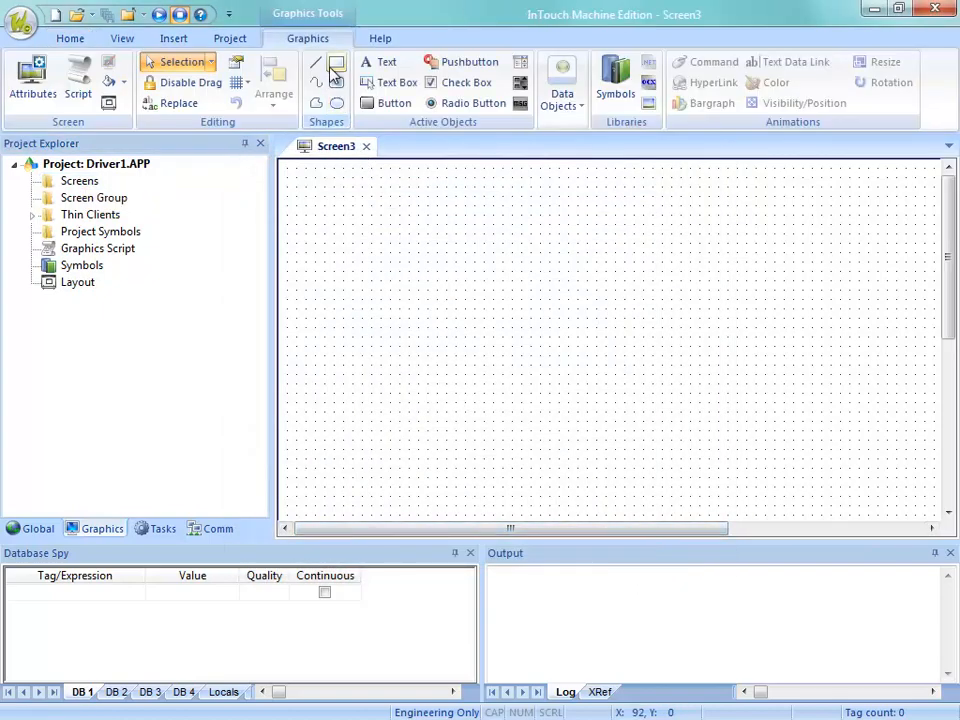
click(336, 64)
drag(378, 204, 440, 424)
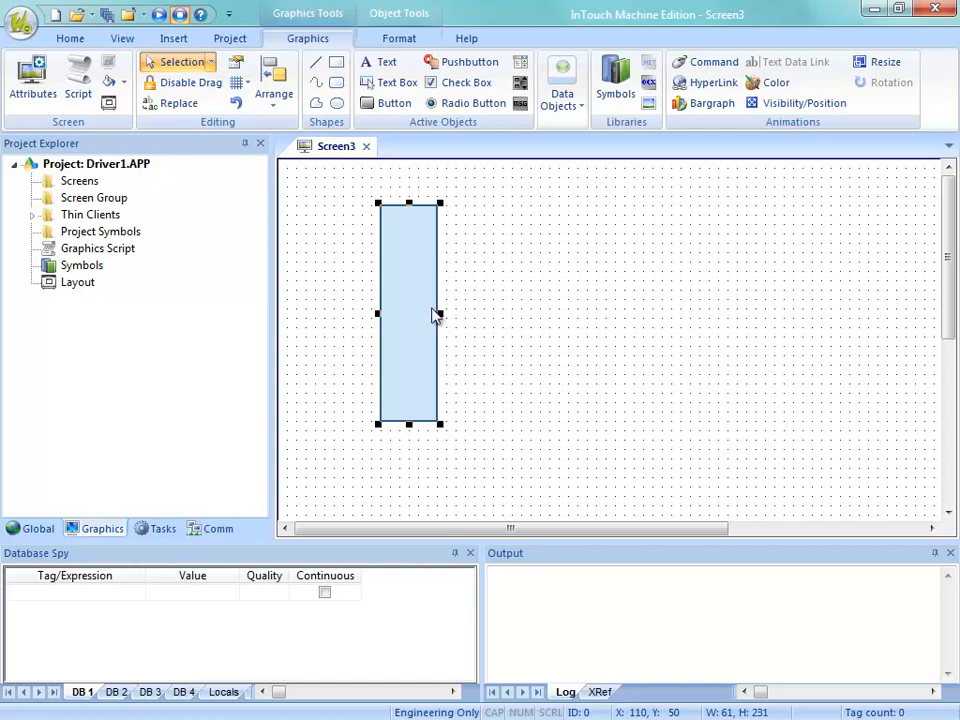
Apply a Bargraph animation to the rectangle with the tag Temperature, creating it as a new Integer tag with Server scope.
click(712, 106)
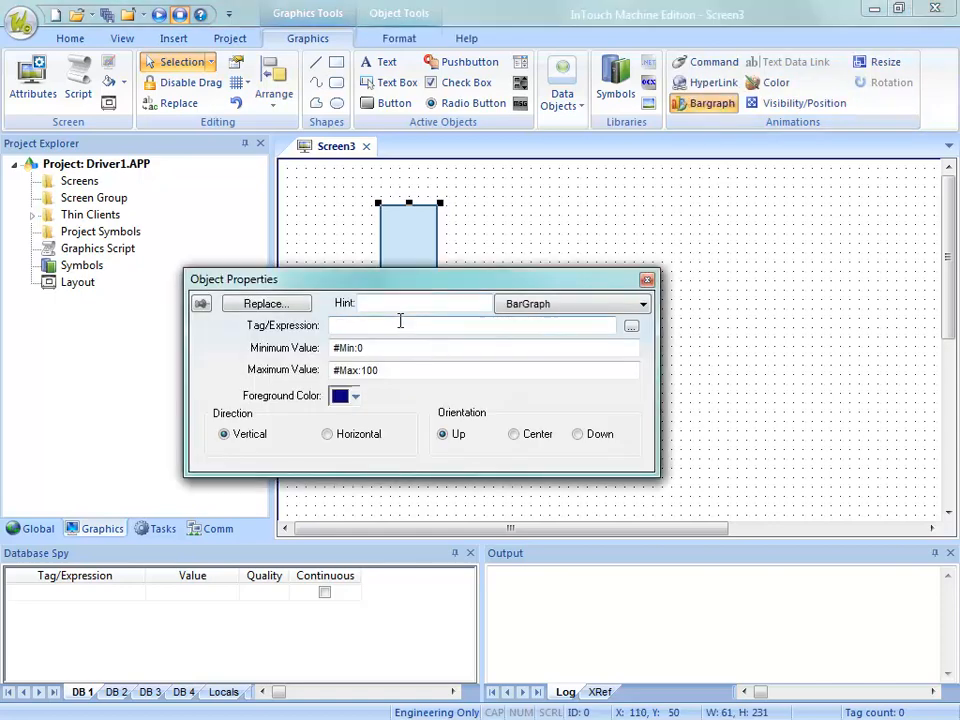
text(Te)
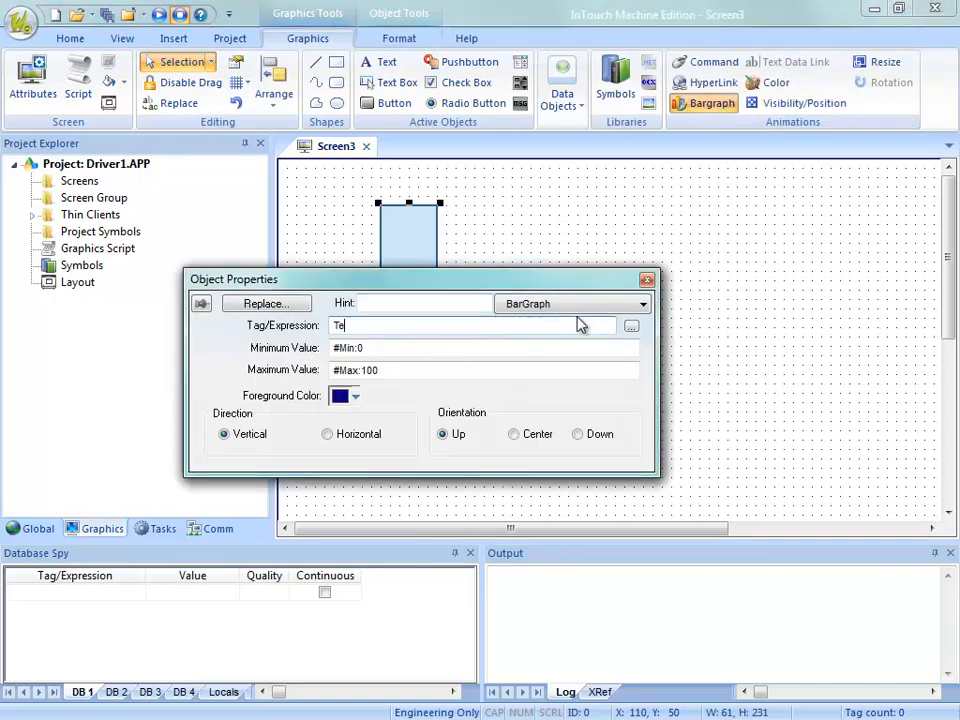
text(mperature)
key(Return)
key(Return)
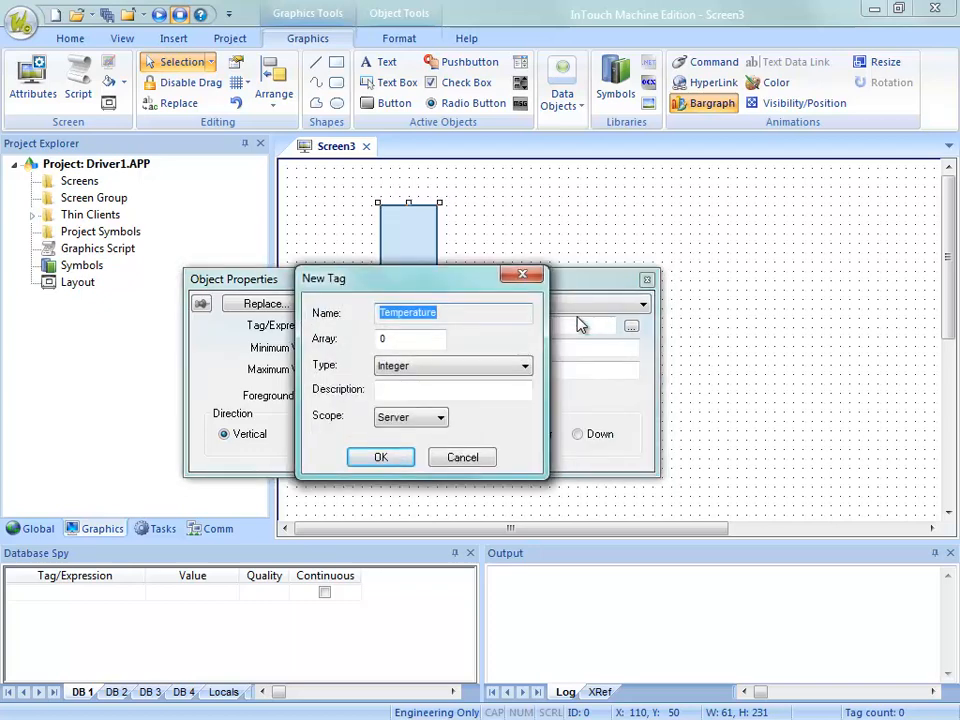
key(Return)
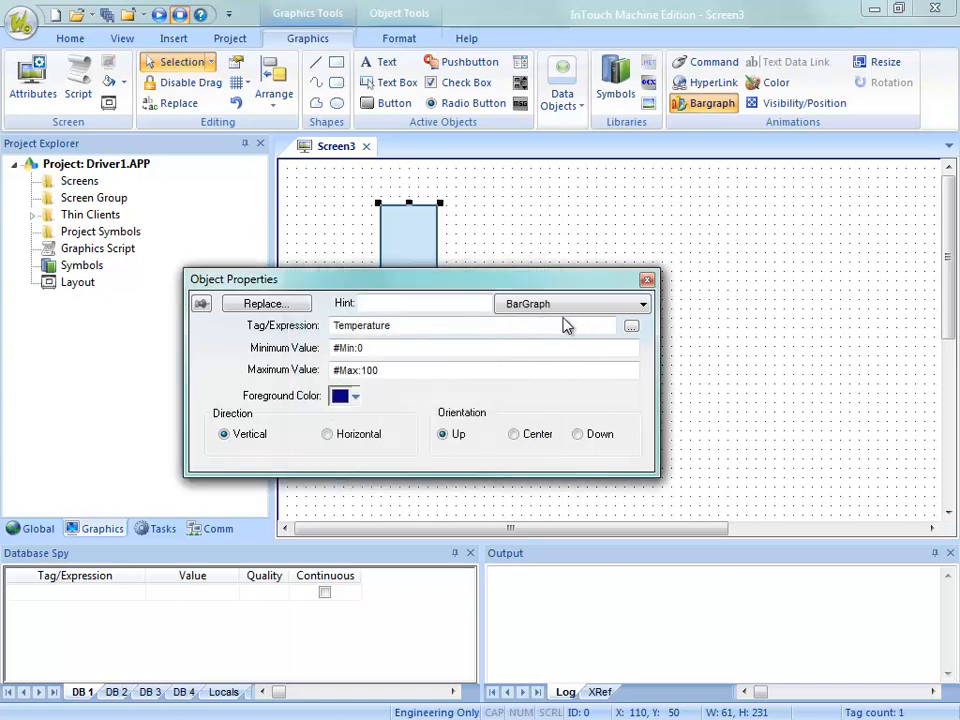
click(607, 318)
Add a text object reading ####### just below the rectangle.
click(384, 62)
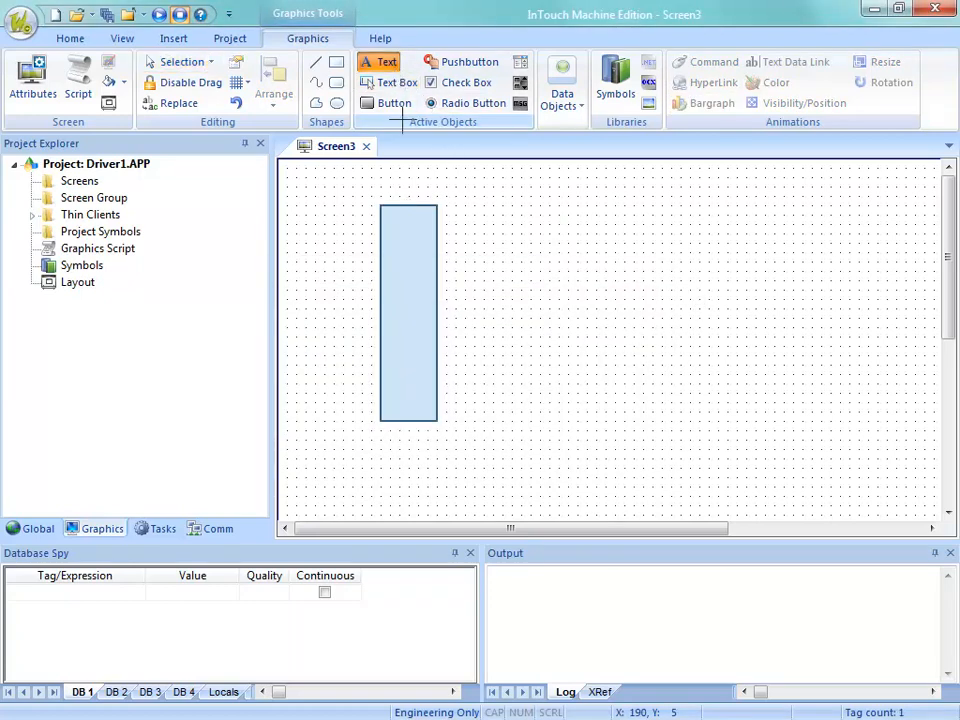
click(380, 440)
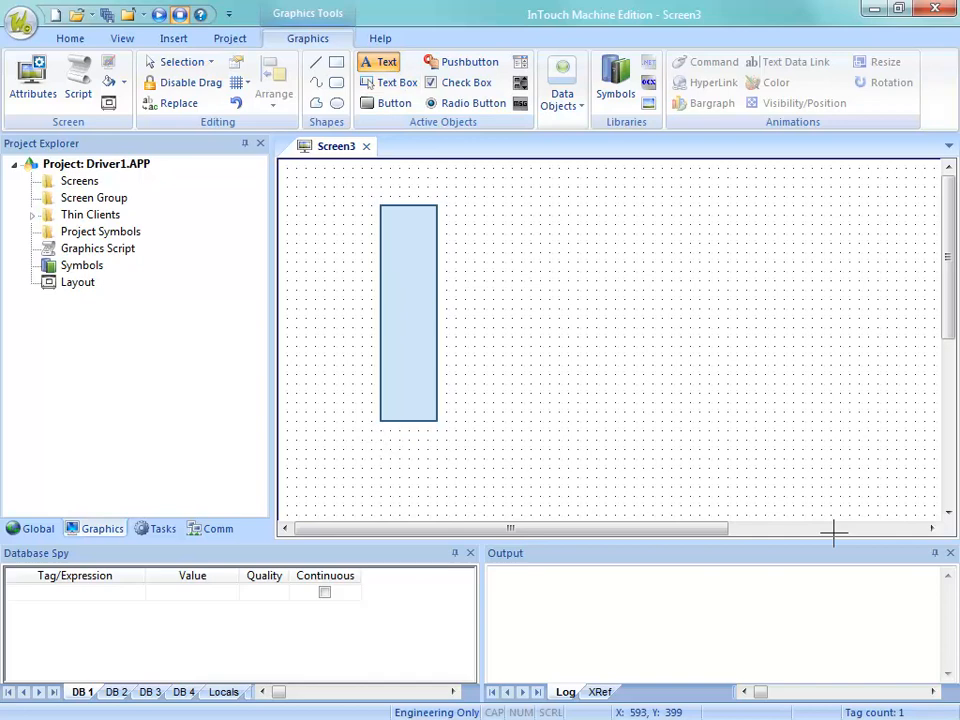
text(#######)
key(Escape)
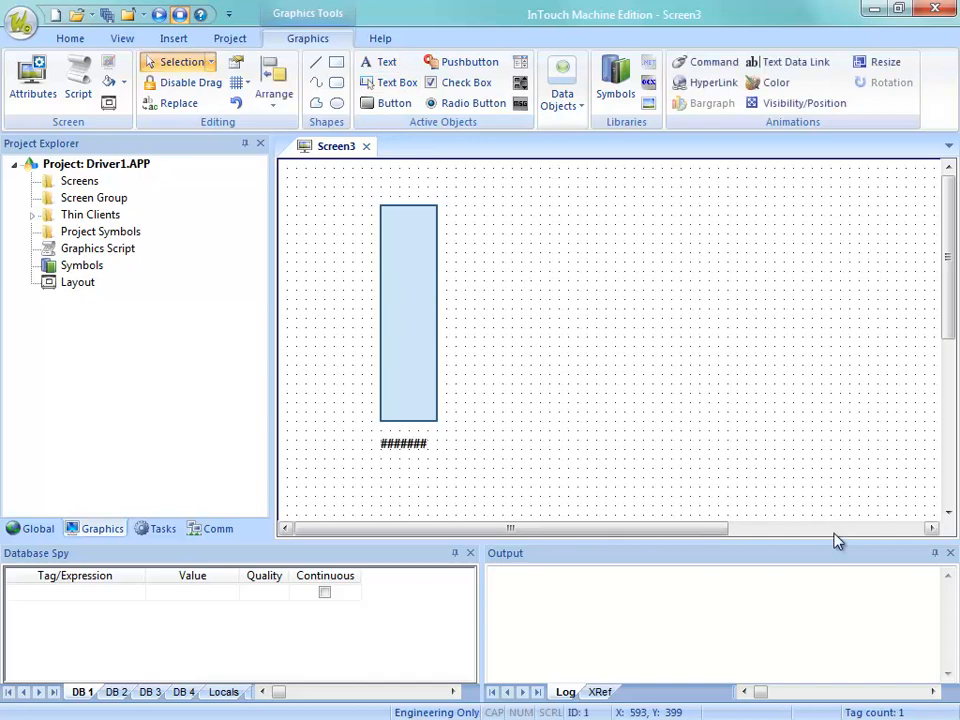
Turn the ####### text into a text data link for the tag Temperature.
double_click(398, 446)
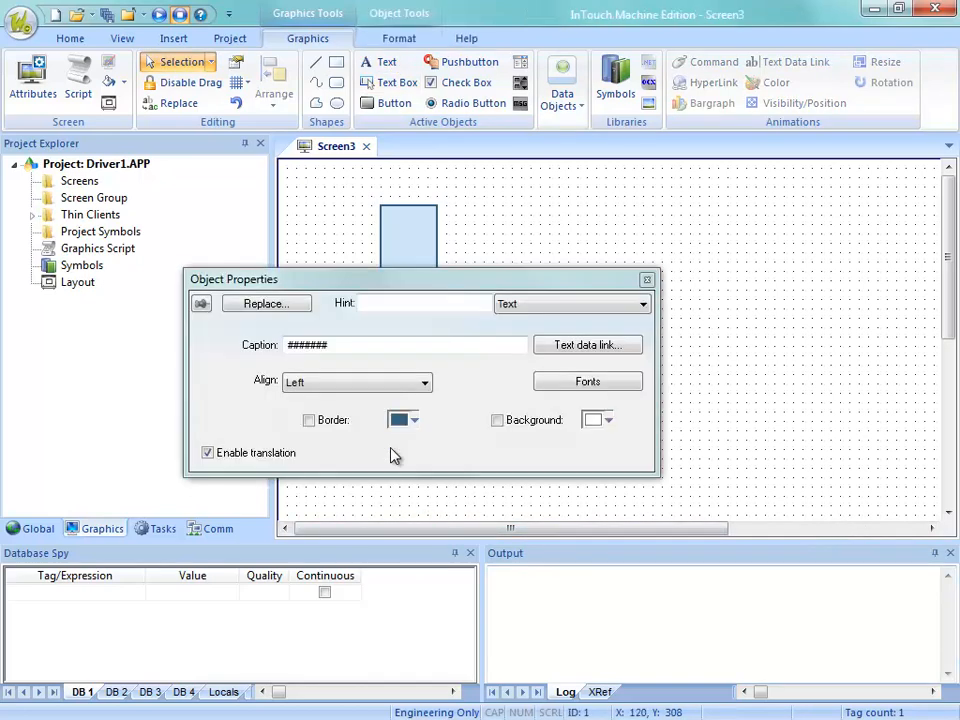
click(580, 345)
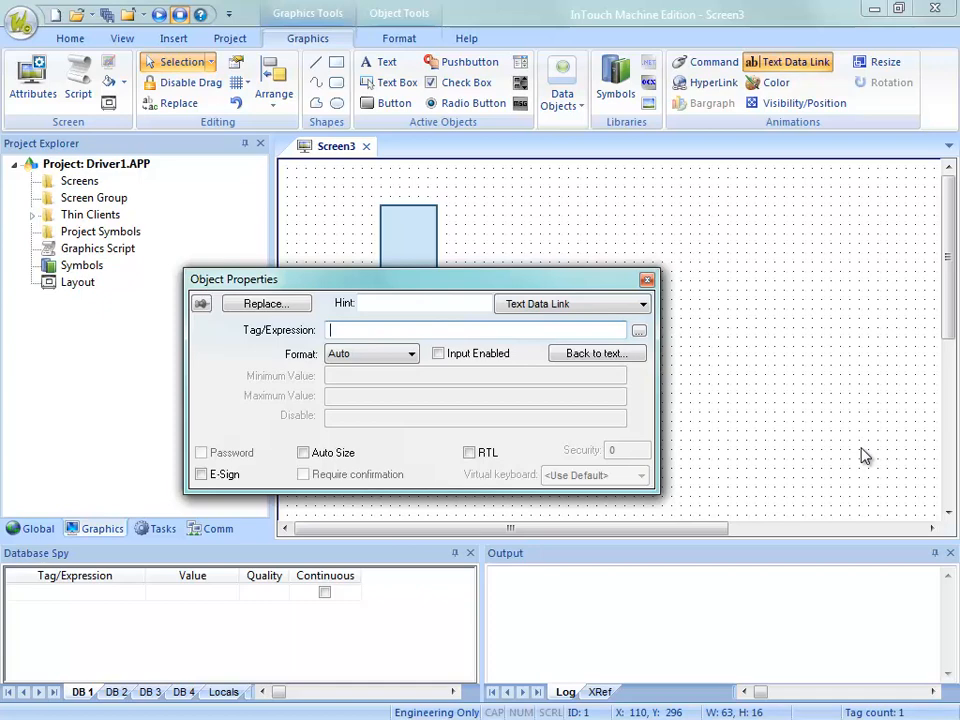
text(Temperature)
click(857, 381)
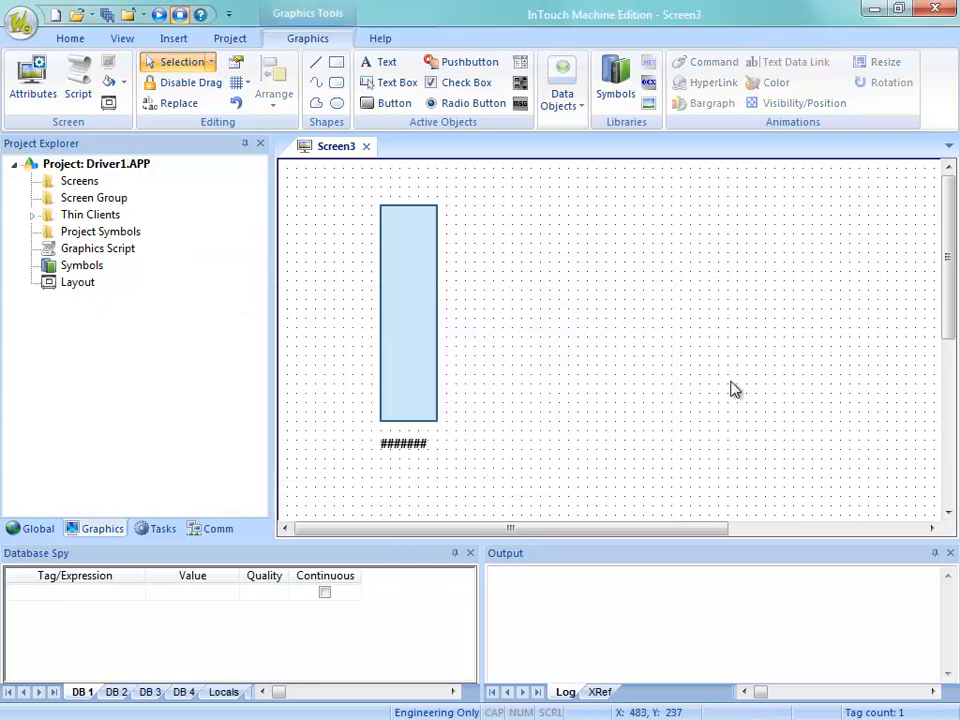
Close the screen and save it in the project's Screen folder as Main.
click(368, 147)
click(434, 437)
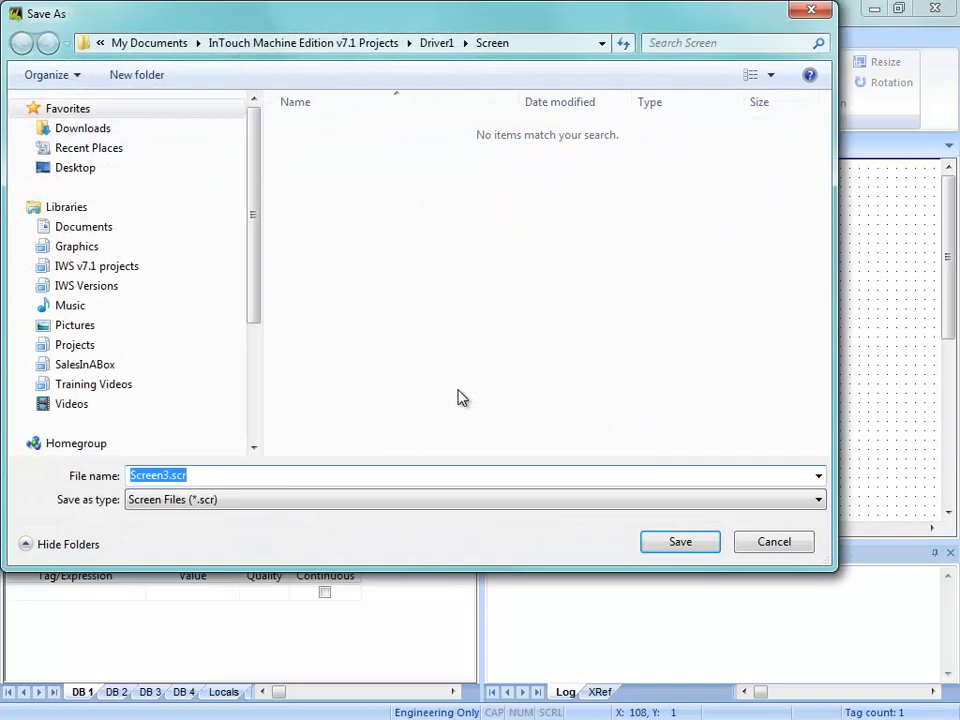
text(Main)
key(Return)
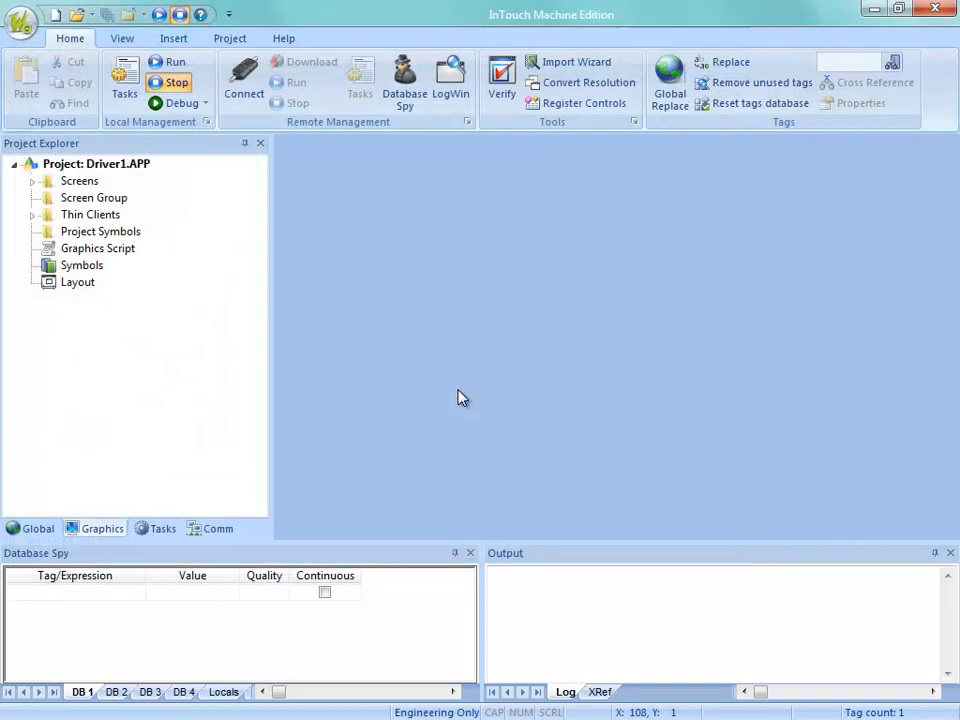
Expand the project's screens and set Main.scr as the startup screen.
click(33, 181)
right_click(70, 198)
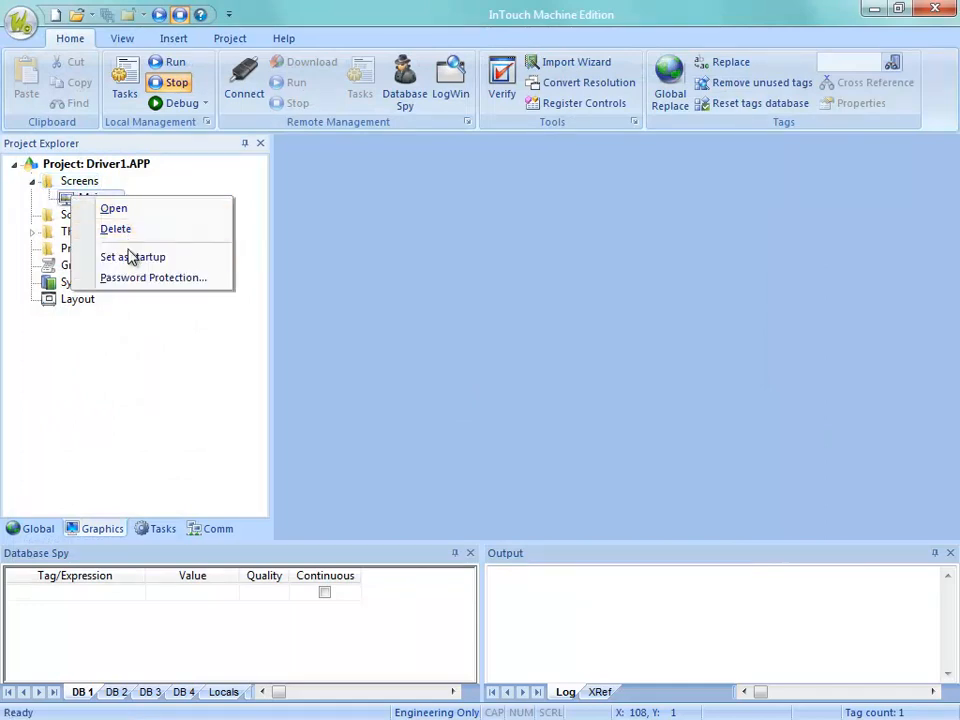
click(133, 257)
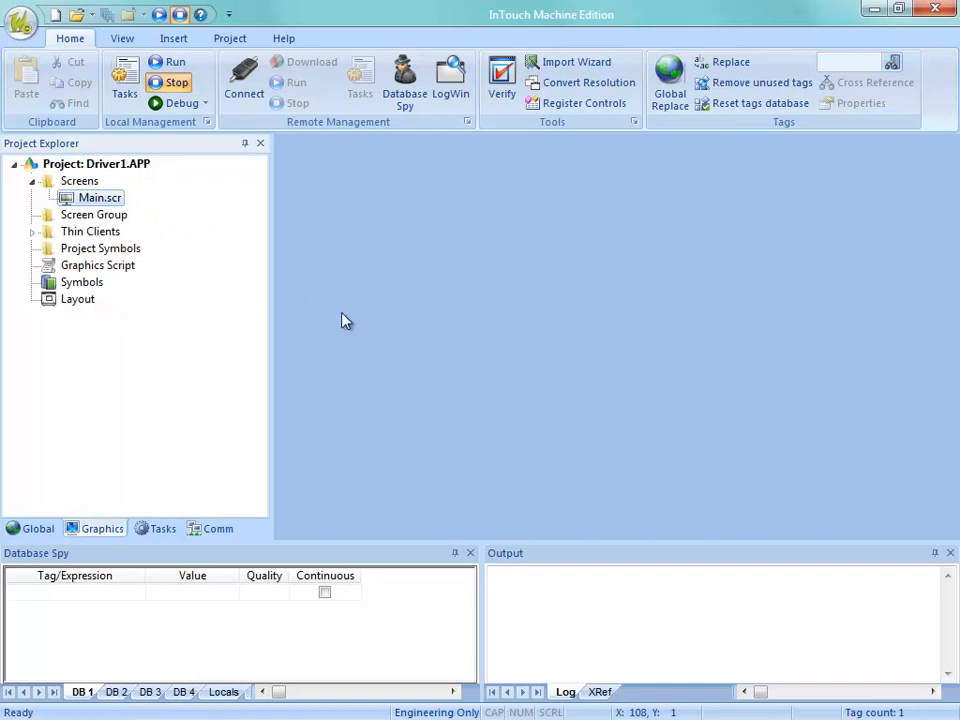
Open the Communication Drivers dialog for adding drivers to the project.
click(210, 533)
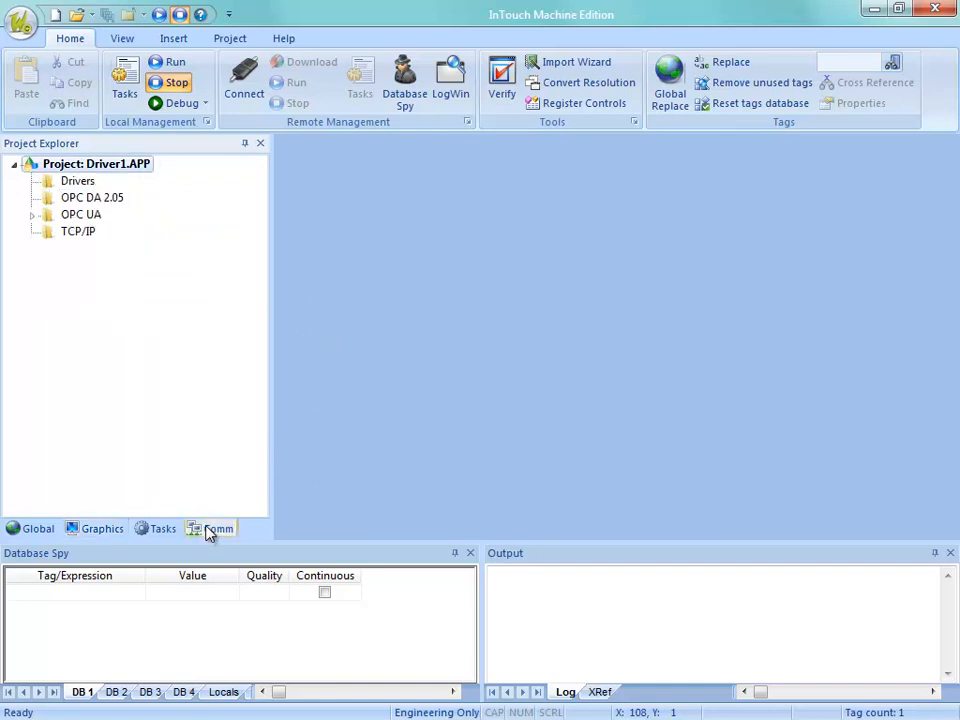
click(70, 186)
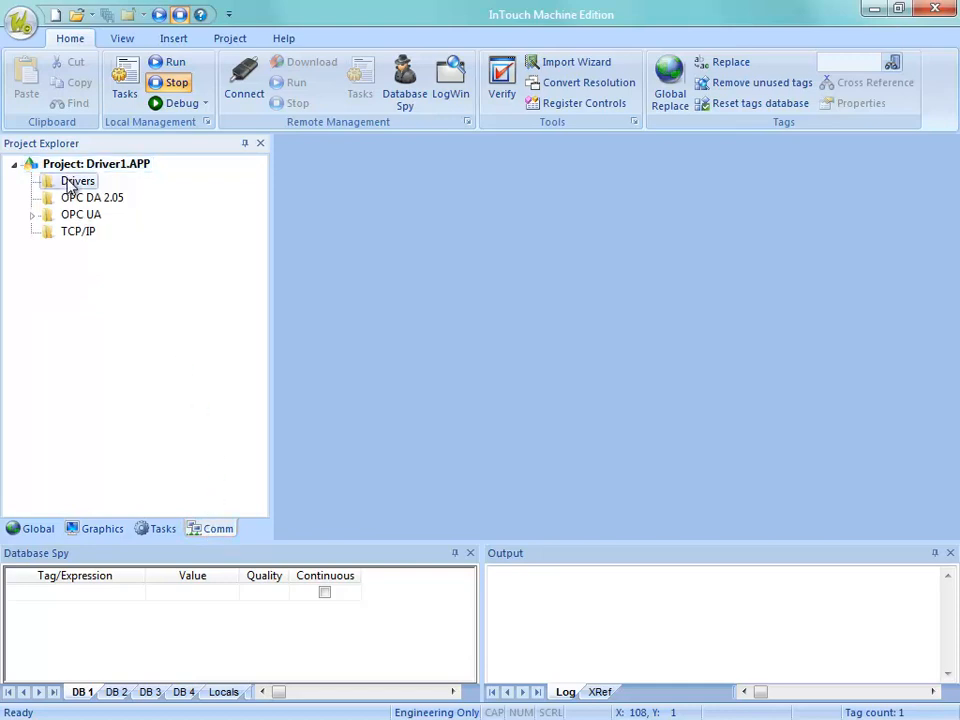
right_click(70, 186)
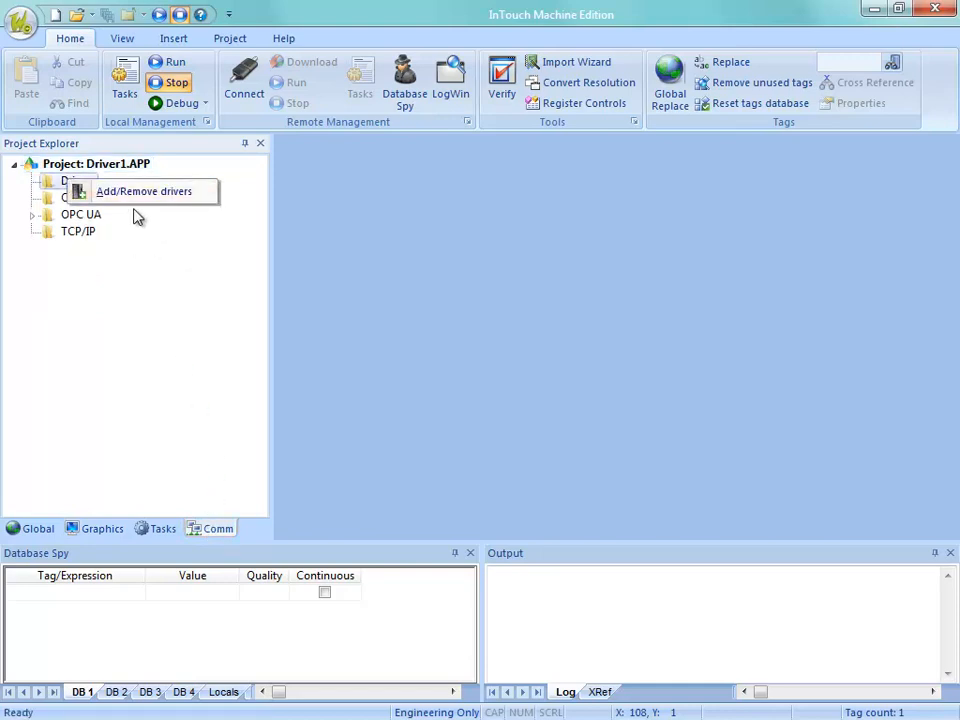
click(181, 44)
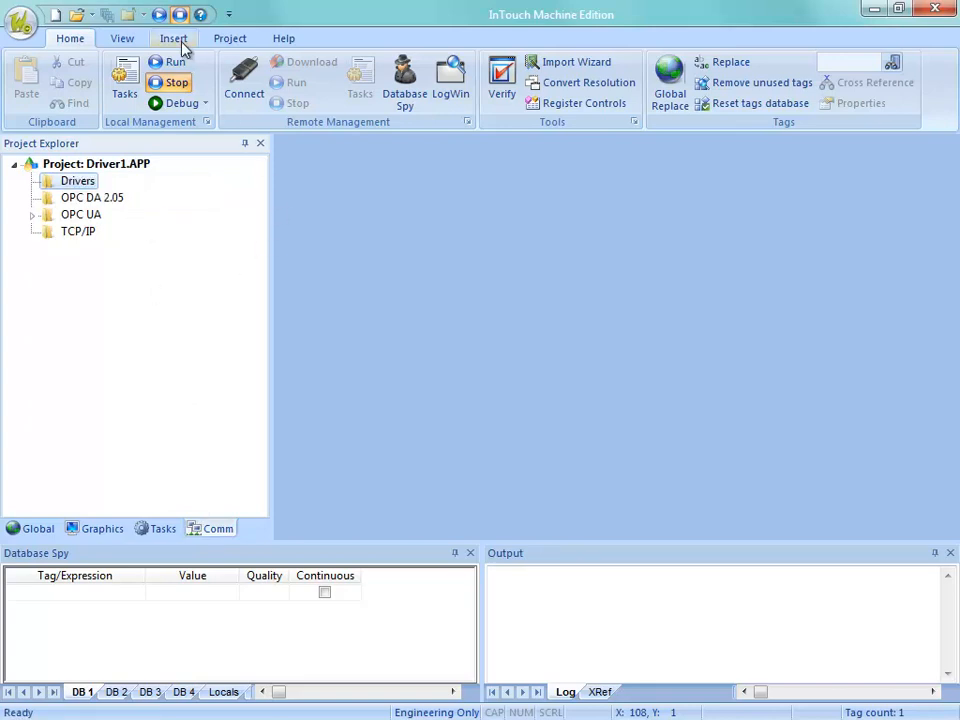
click(181, 44)
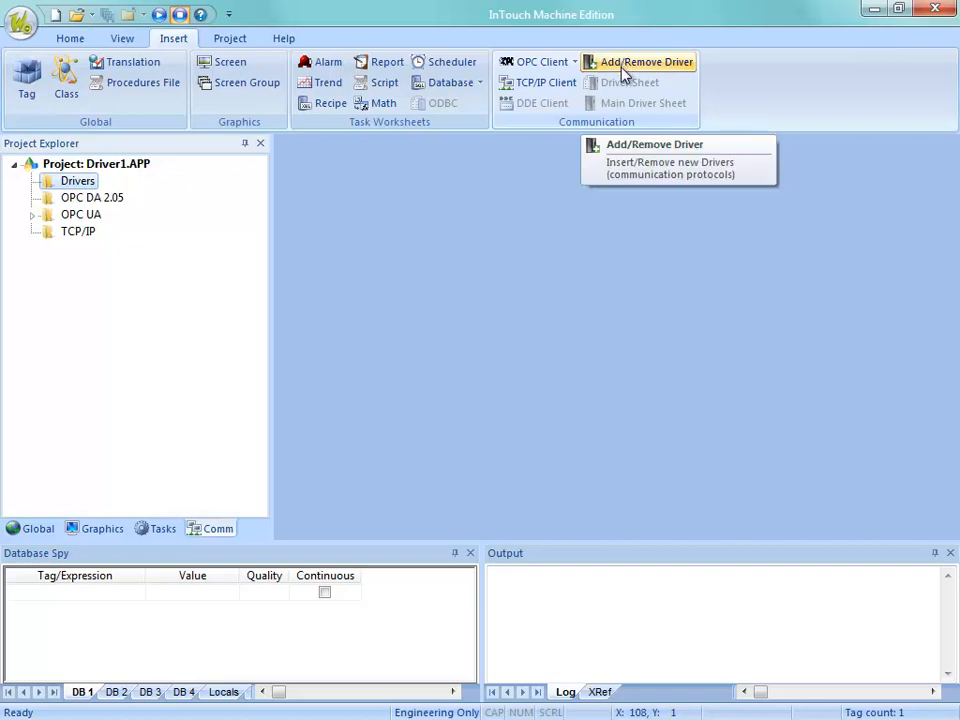
right_click(83, 185)
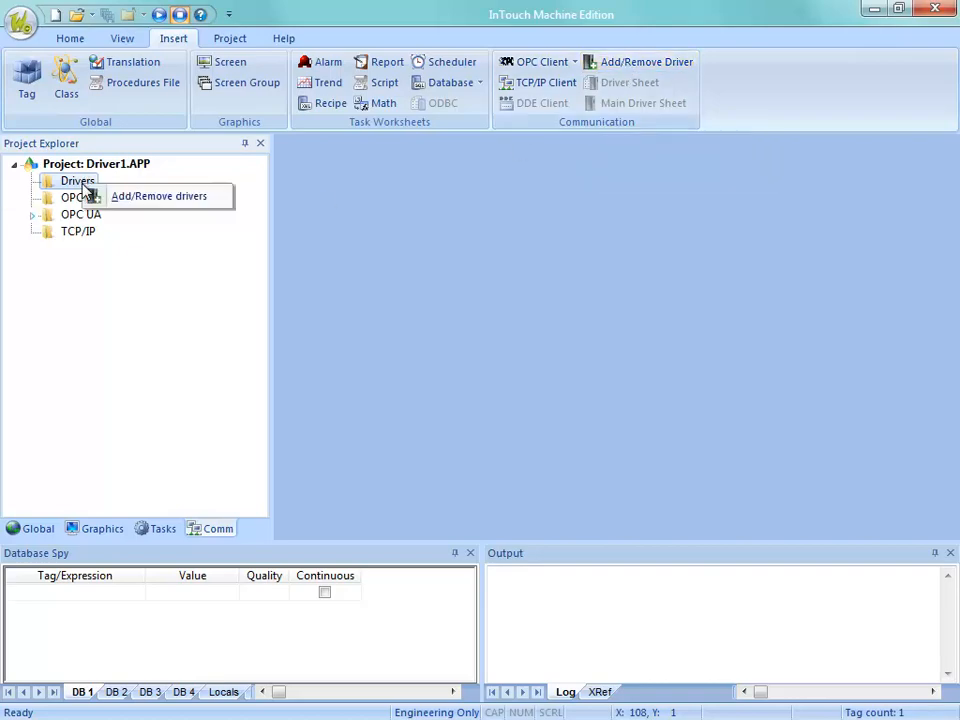
click(158, 196)
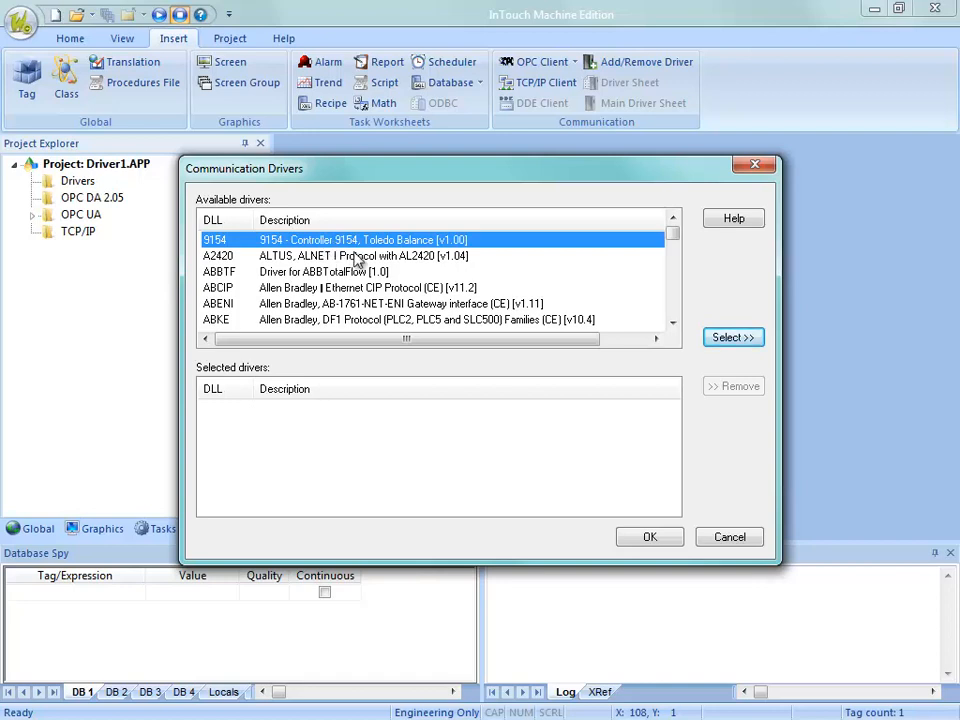
Look through the first part of the available drivers list to see which protocols are offered.
click(424, 256)
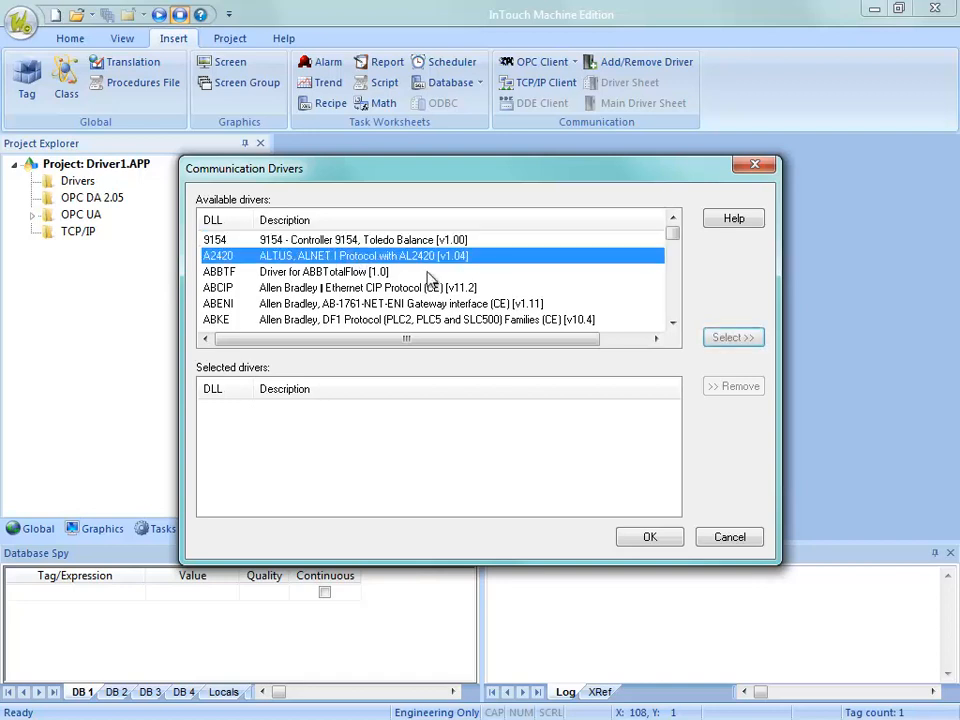
click(675, 323)
click(675, 323)
click(675, 323)
click(675, 323)
click(675, 323)
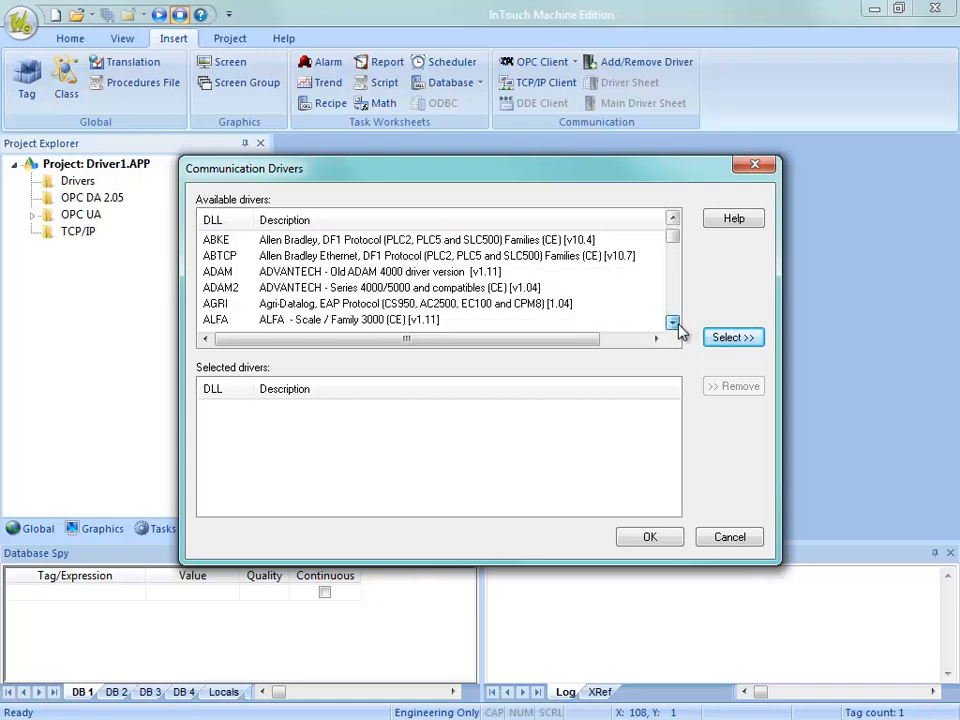
click(675, 323)
click(675, 323)
click(385, 277)
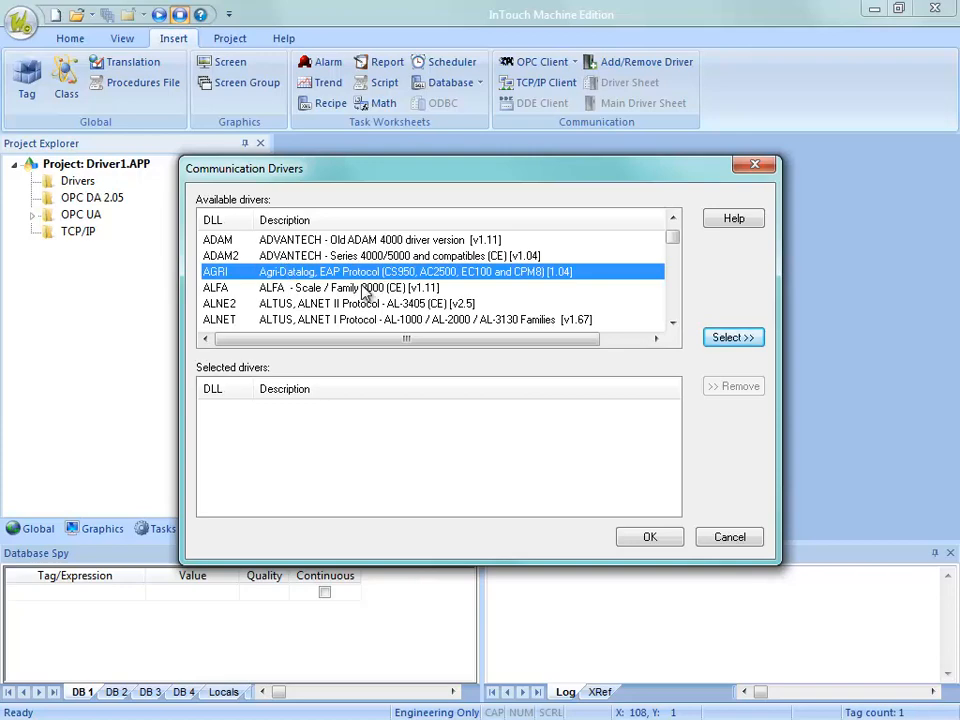
Find the MOTCP driver (MODBUS Protocol RTU via TCP/IP) among the available drivers, view its help document, and minimize the document.
key(m)
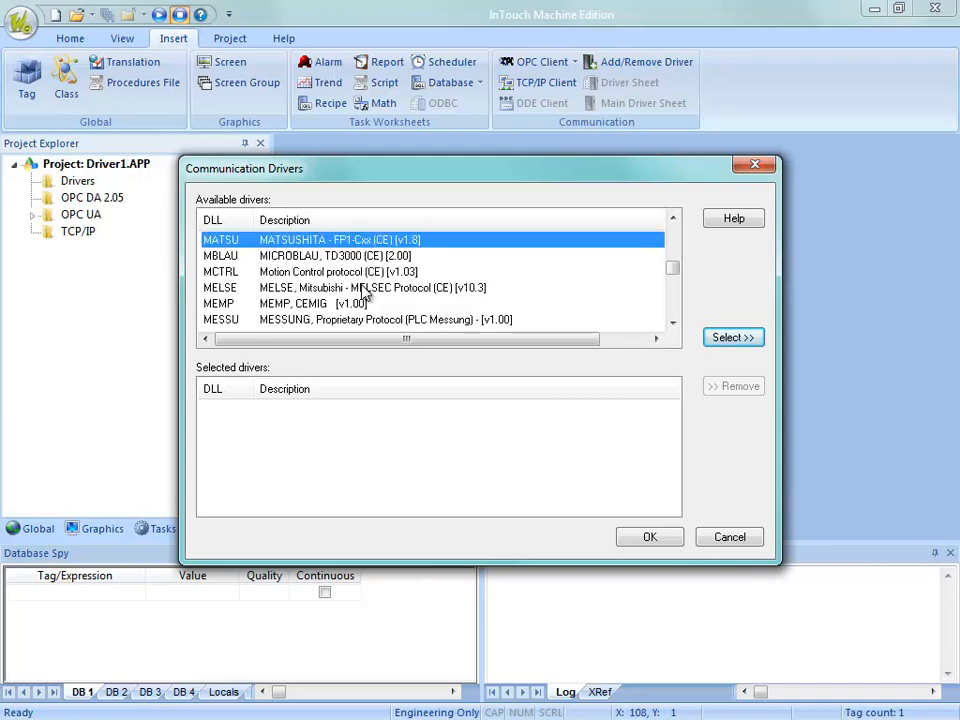
click(673, 323)
click(673, 323)
click(673, 323)
click(673, 323)
click(673, 323)
click(673, 323)
click(673, 323)
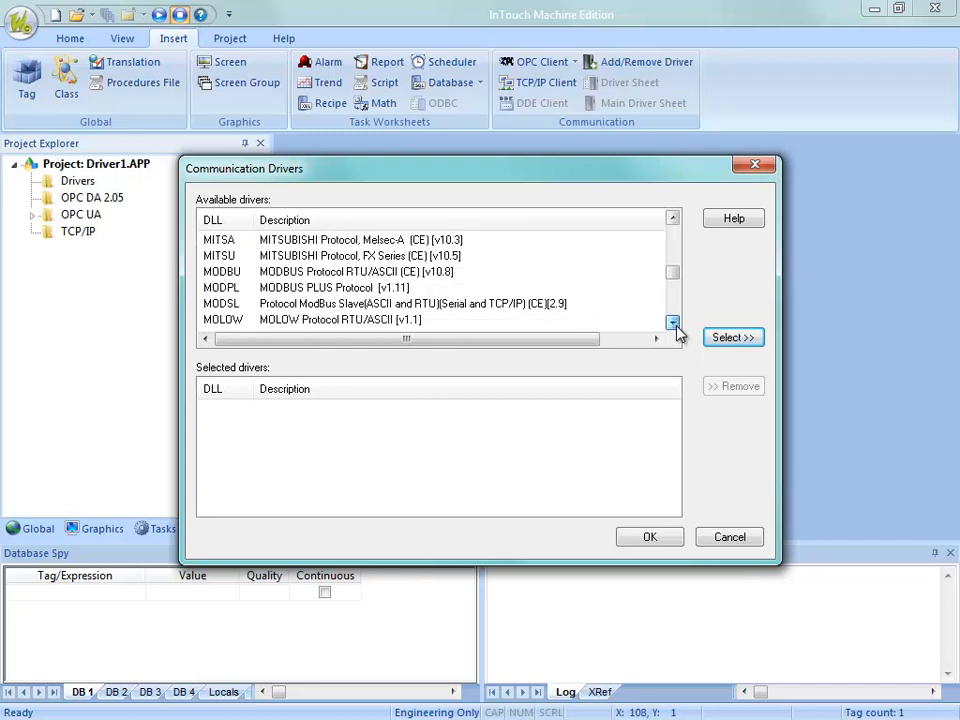
click(673, 323)
click(673, 323)
click(300, 304)
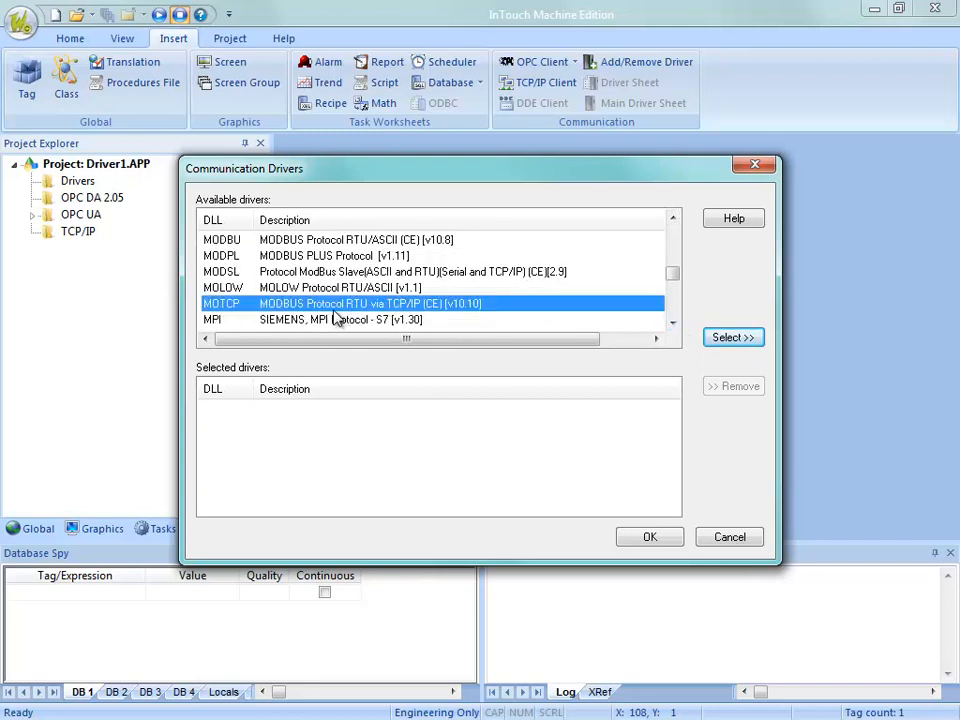
click(748, 229)
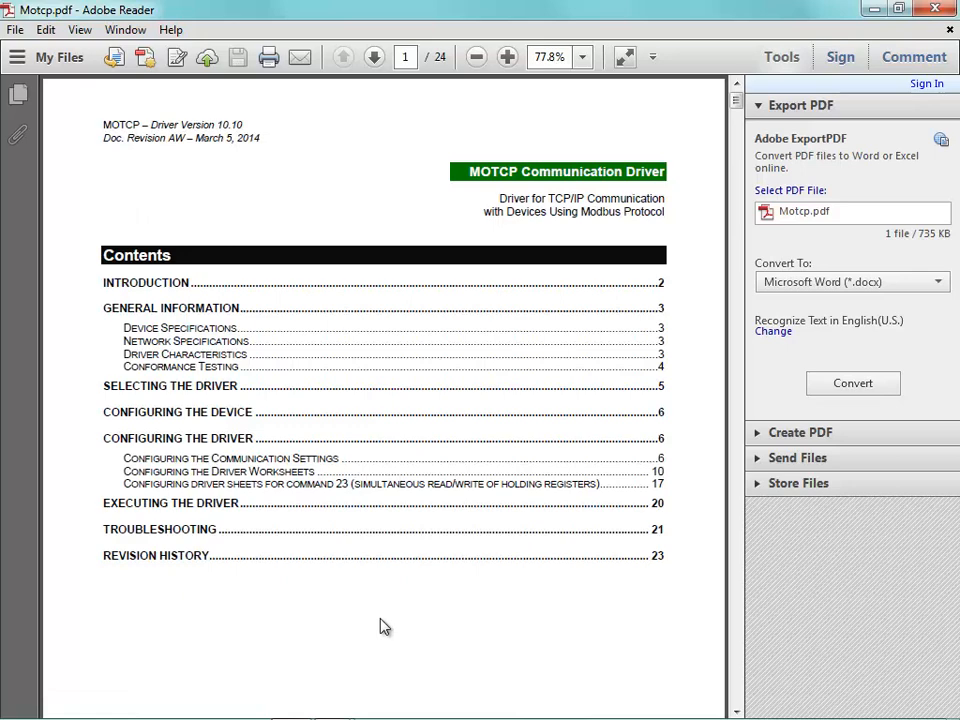
click(900, 11)
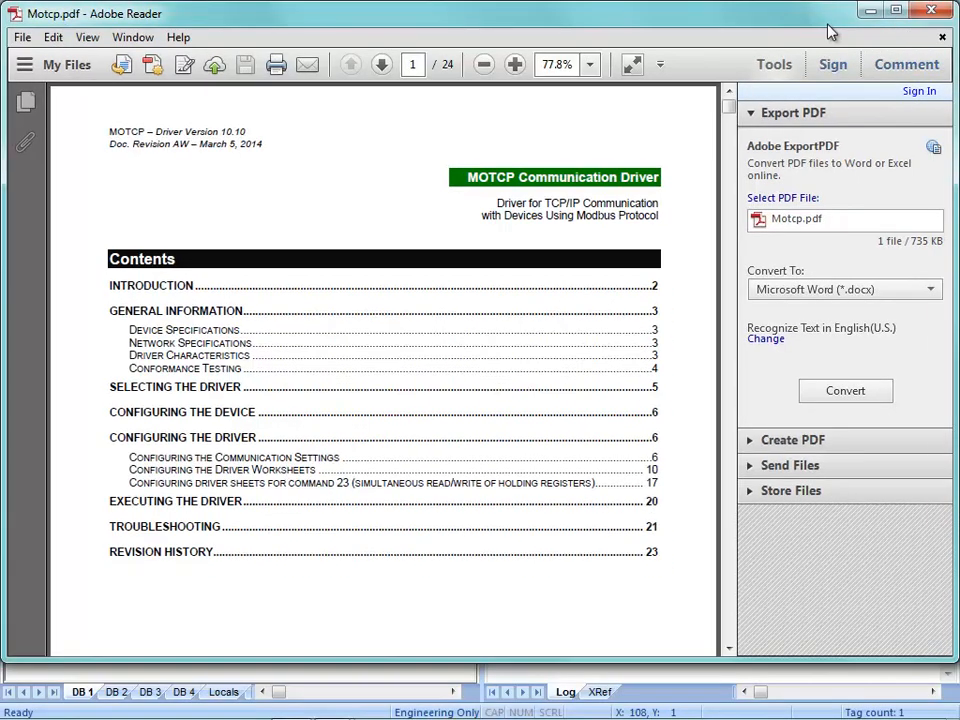
click(870, 11)
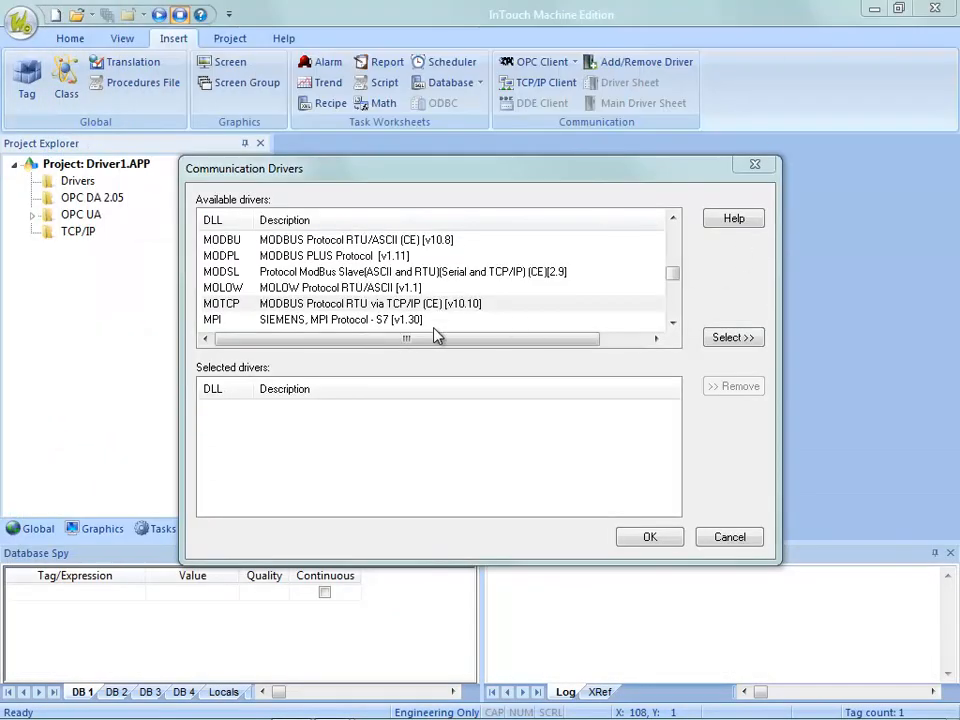
Add the MOTCP driver for MODBUS Protocol RTU via TCP/IP to the selected drivers.
click(344, 305)
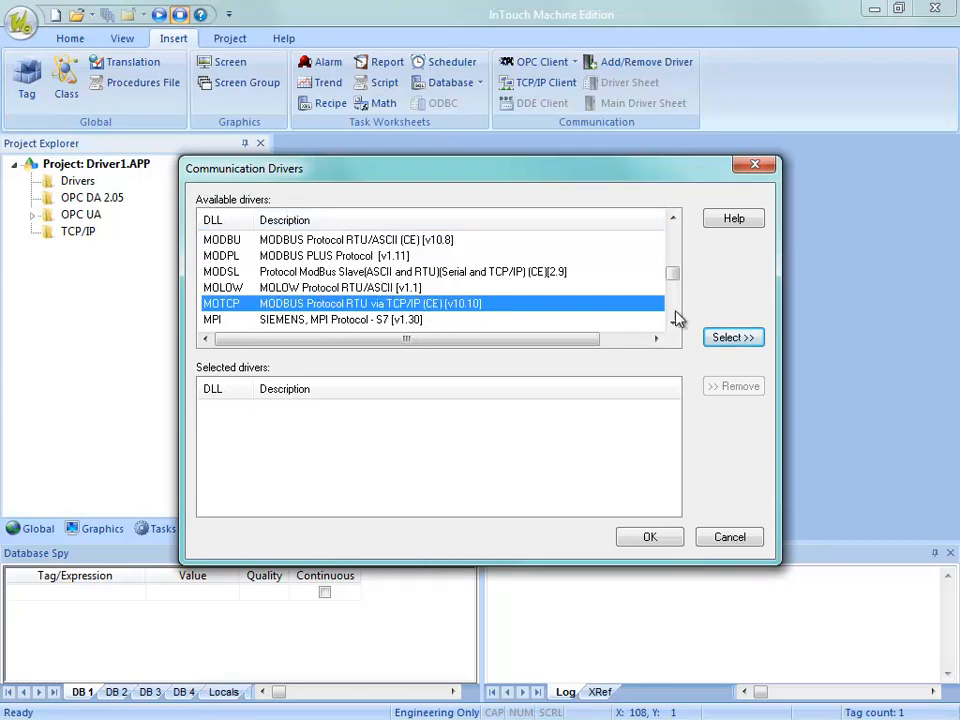
click(727, 338)
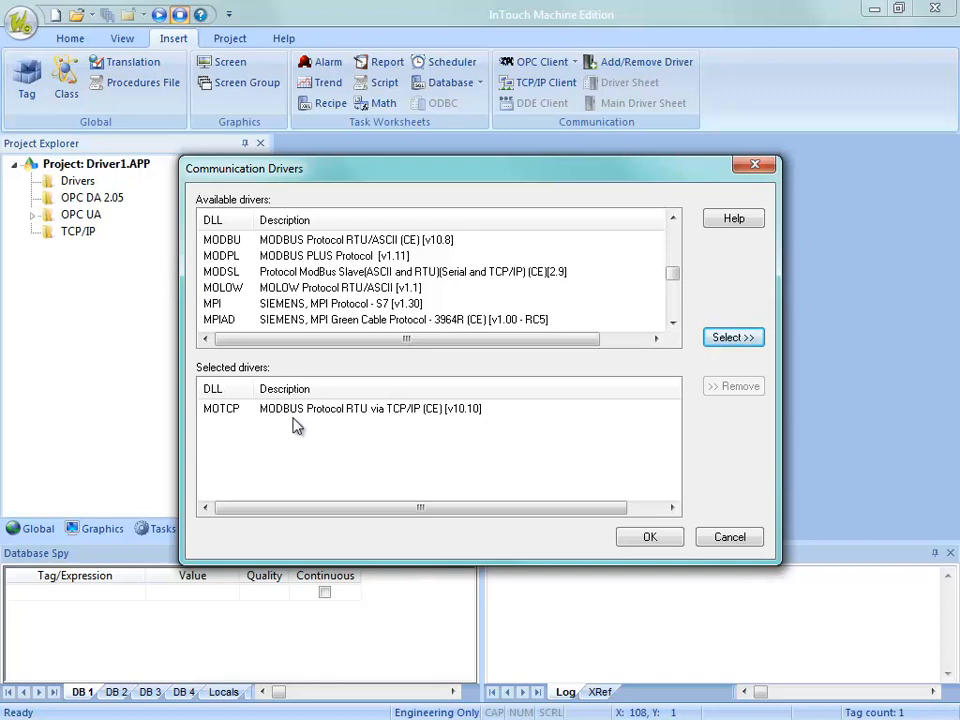
Confirm the driver selection and expand the Drivers folder and its MOTCP subfolder in the project tree.
click(650, 538)
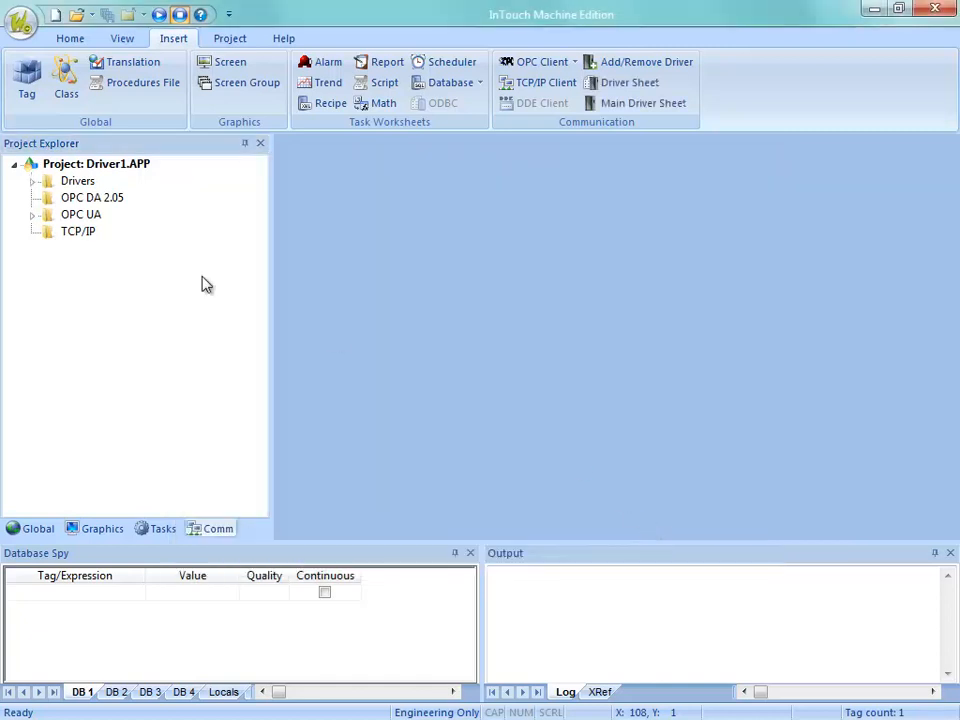
click(34, 184)
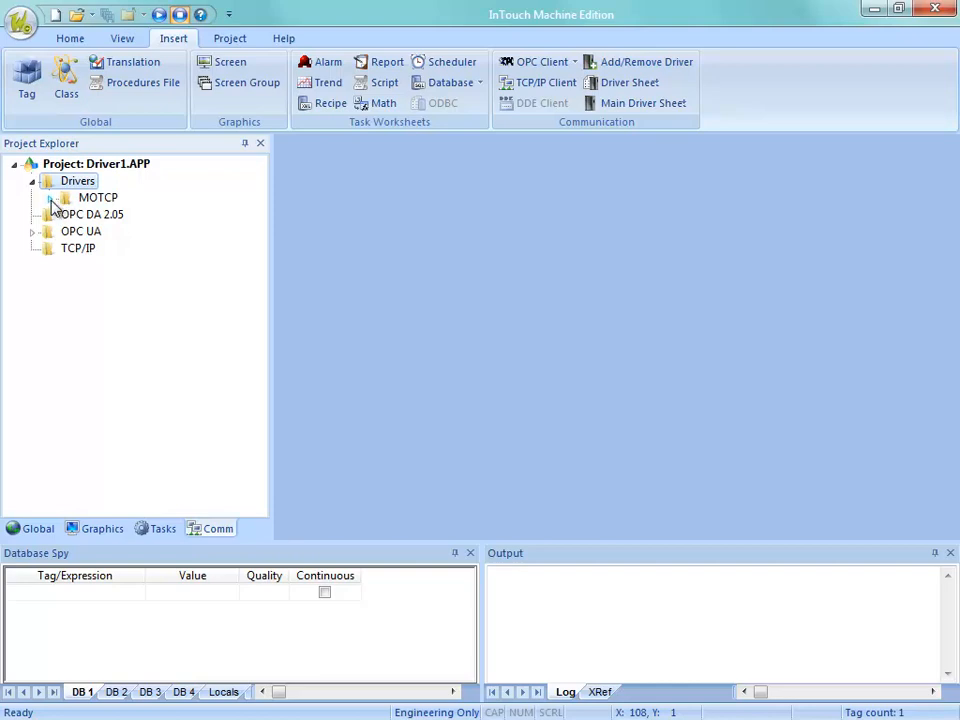
click(50, 198)
Review the MOTCP driver's communication settings and advanced settings, cancel the advanced ones, and accept the default communication settings.
right_click(86, 205)
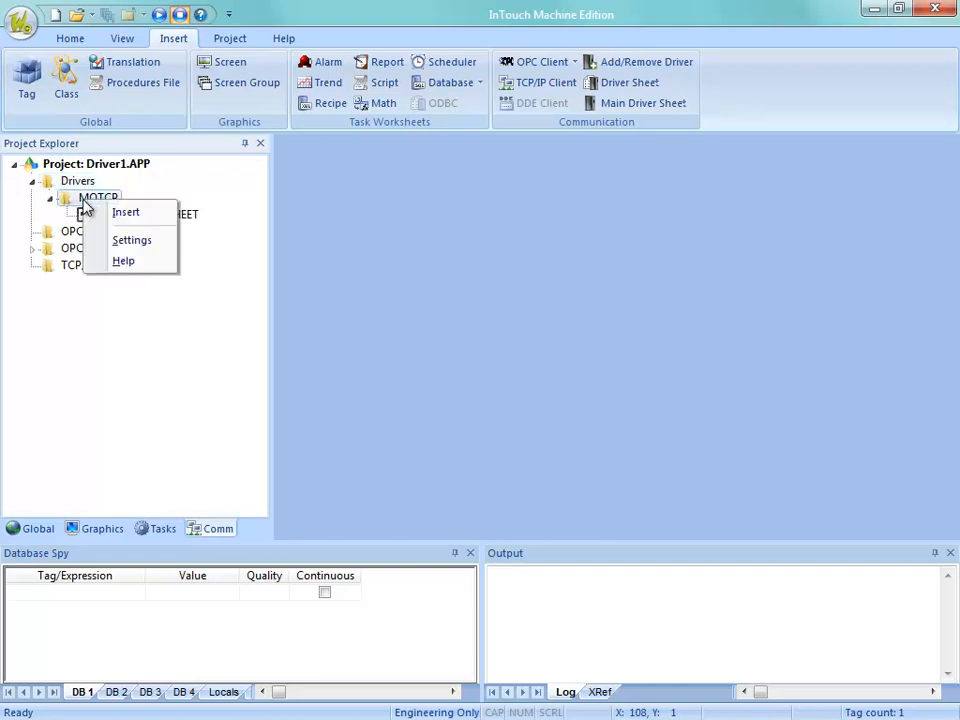
click(120, 248)
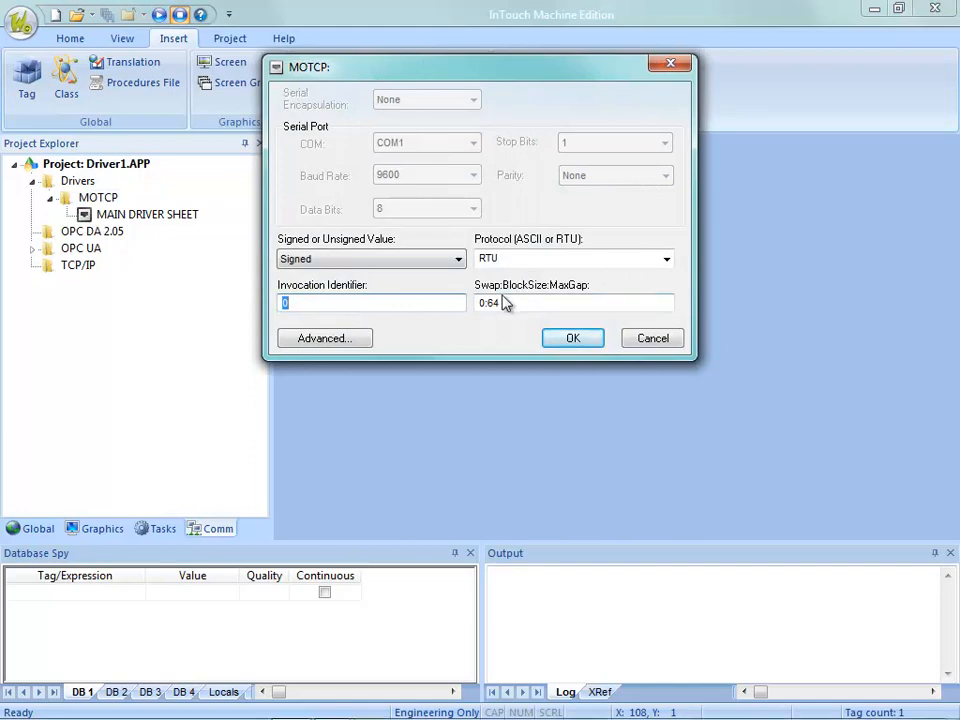
click(366, 339)
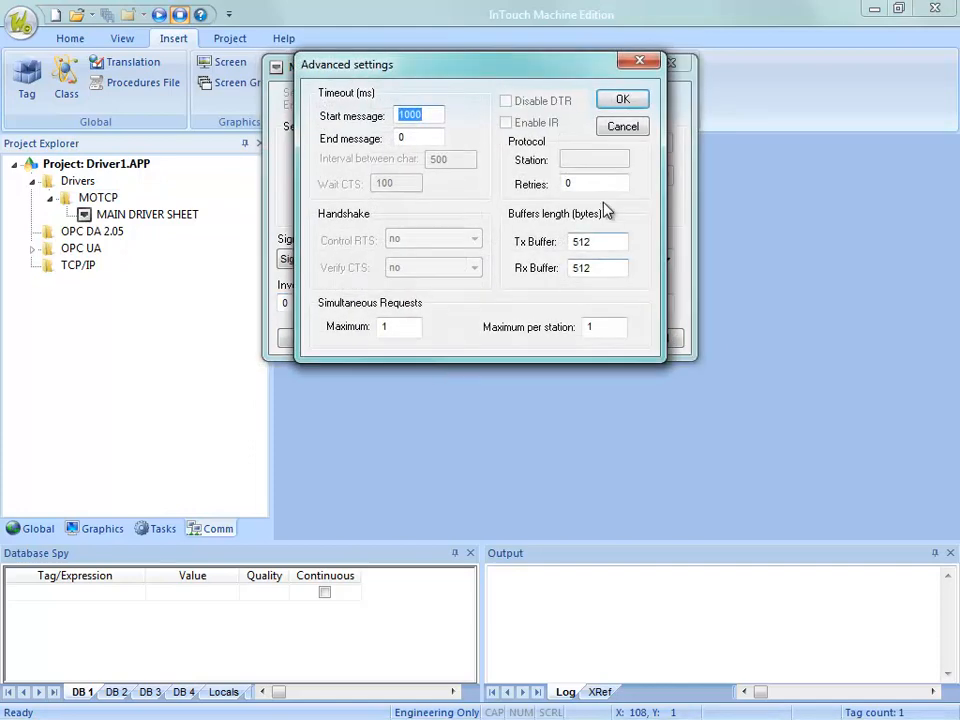
click(627, 127)
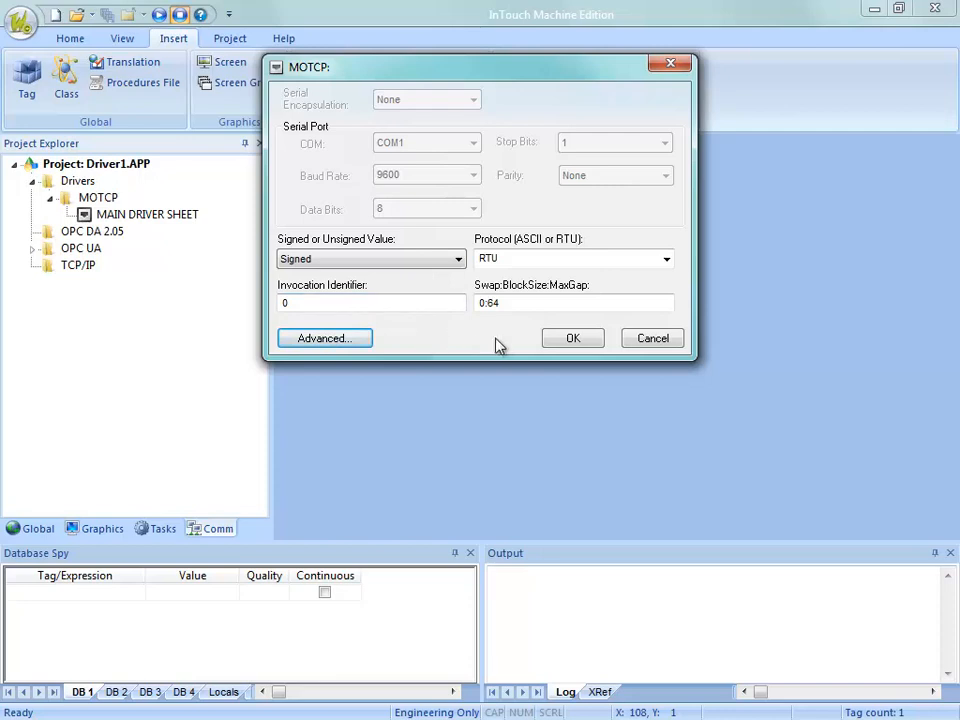
click(563, 340)
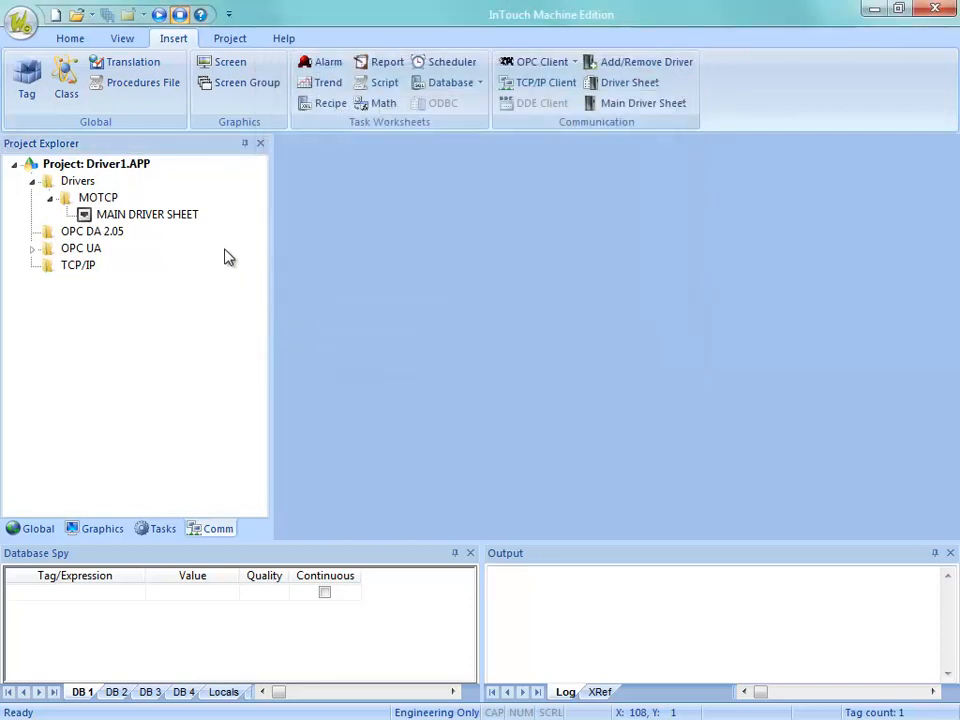
Open the MOTCP main driver sheet and assign the existing Temperature tag to its first row.
click(118, 219)
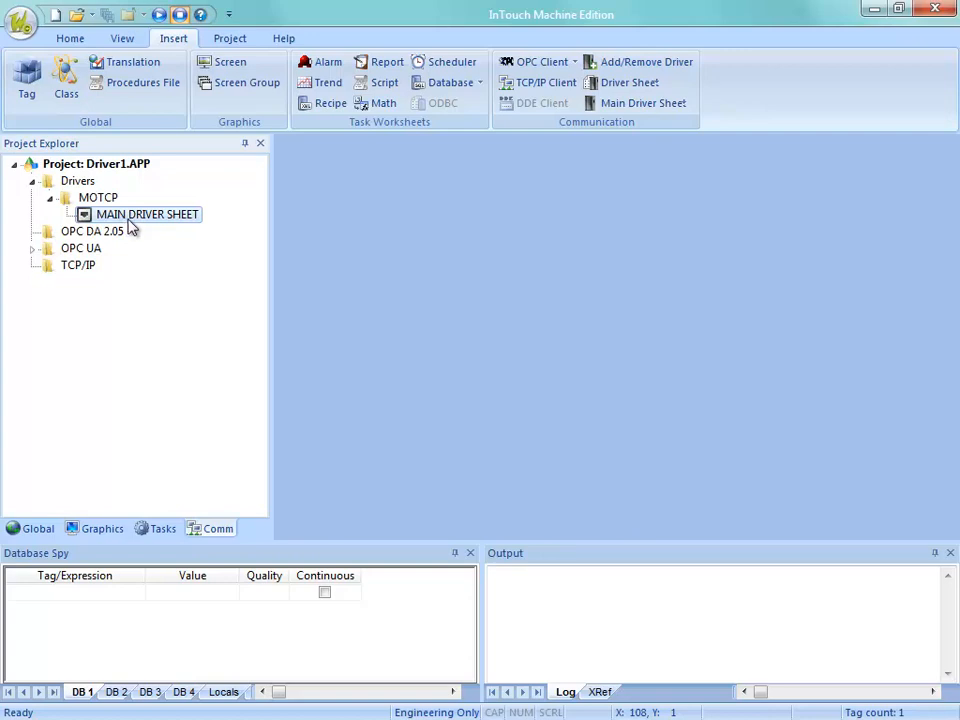
double_click(130, 216)
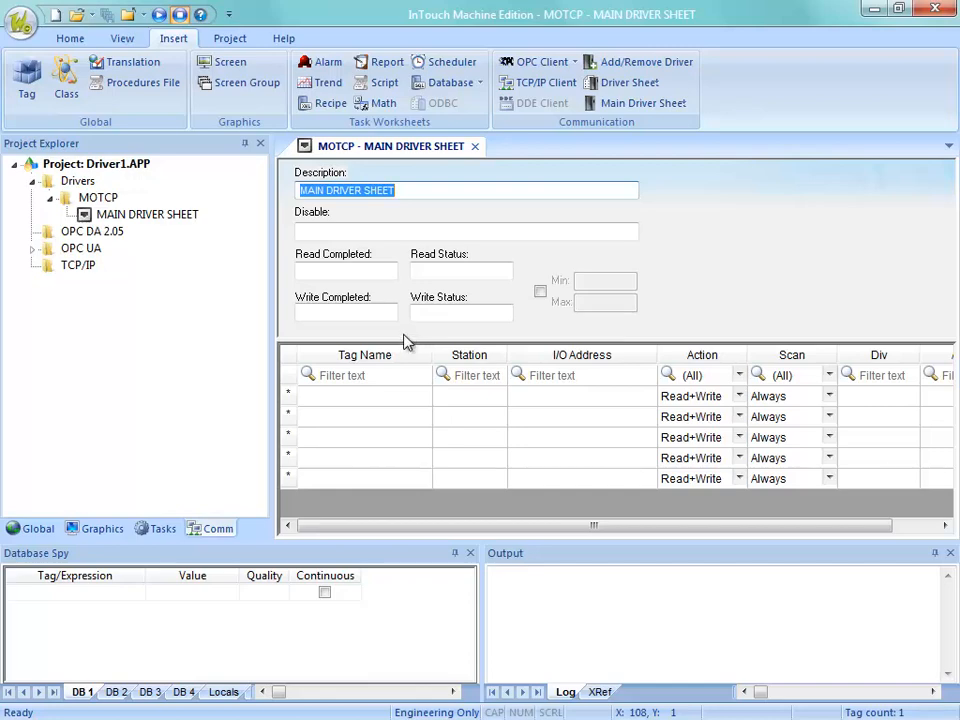
click(384, 402)
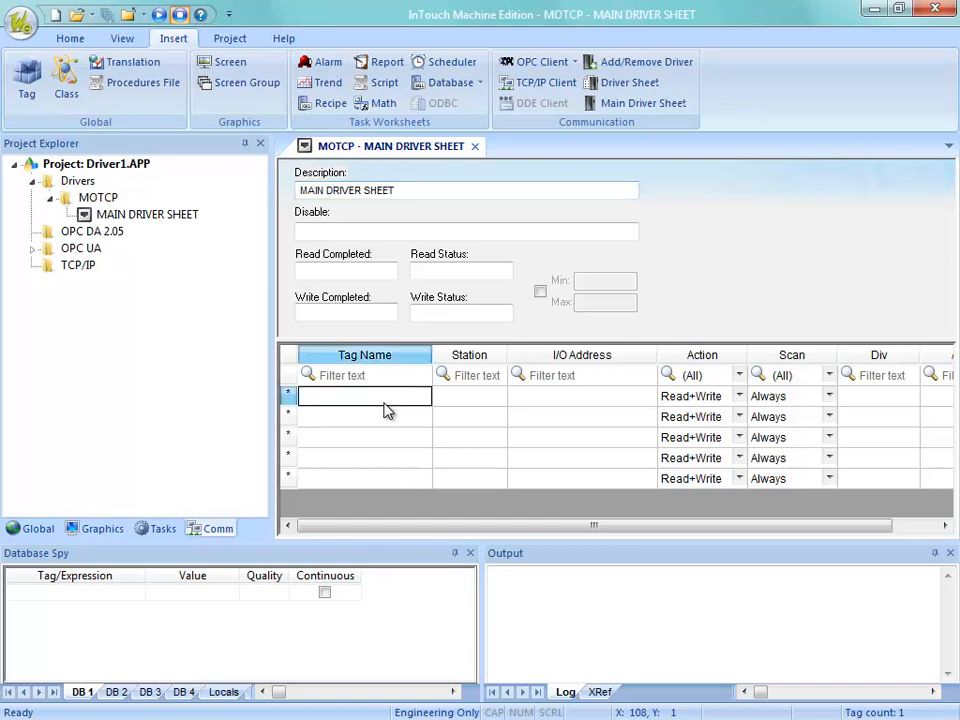
key(Down)
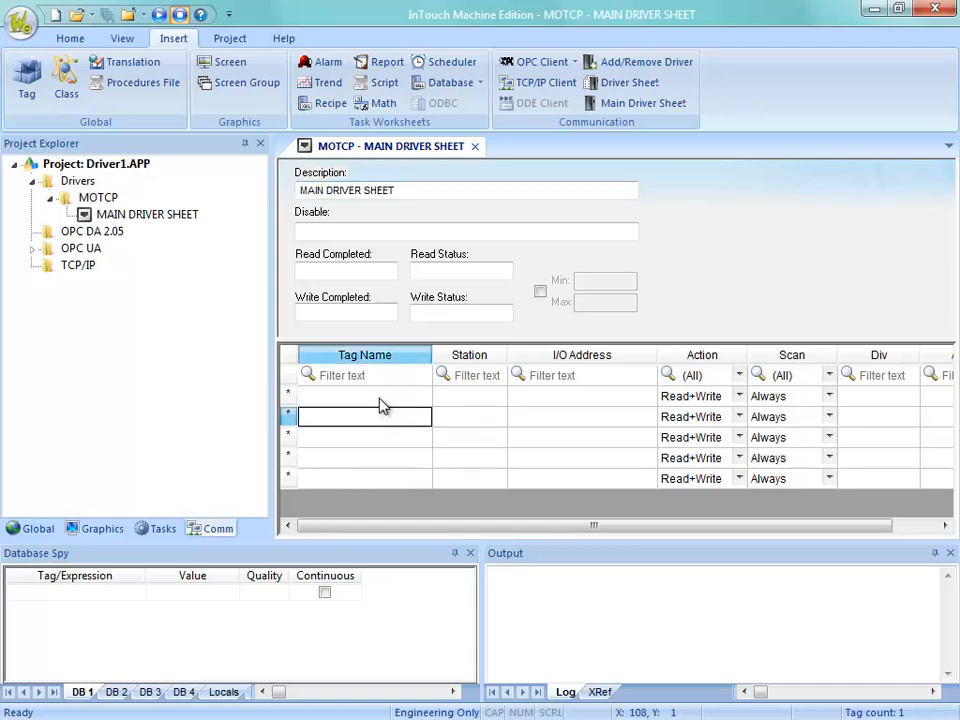
double_click(381, 405)
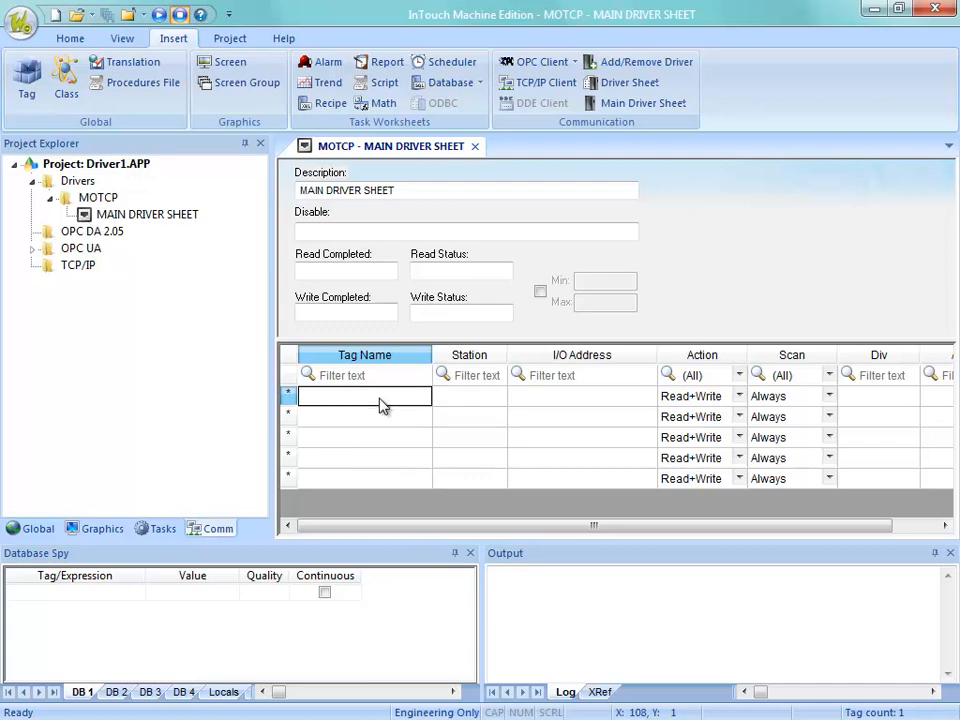
click(375, 280)
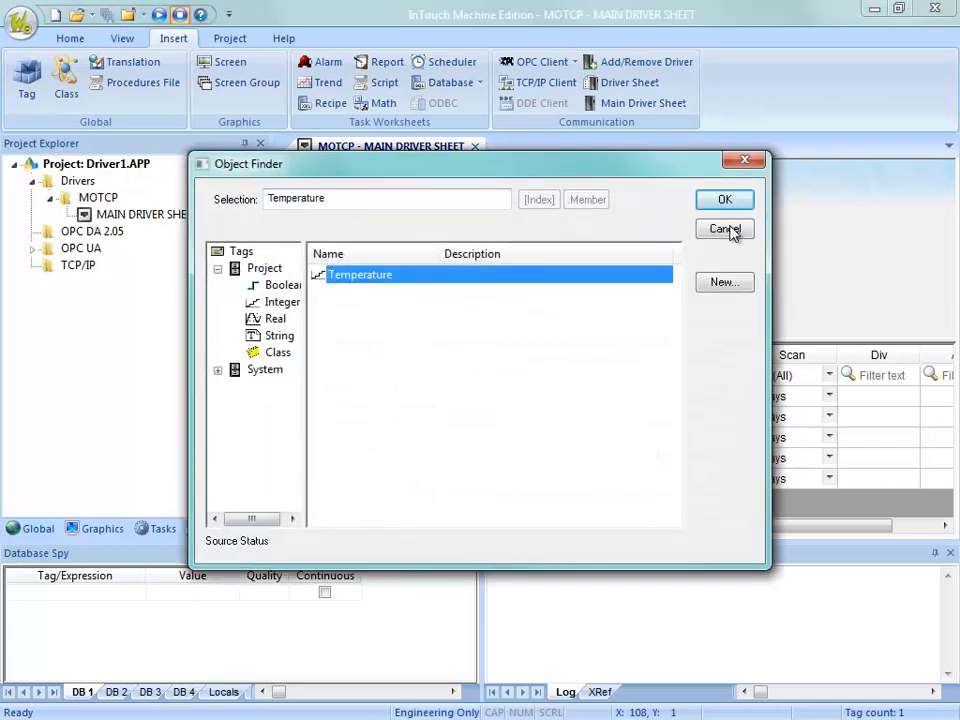
click(727, 202)
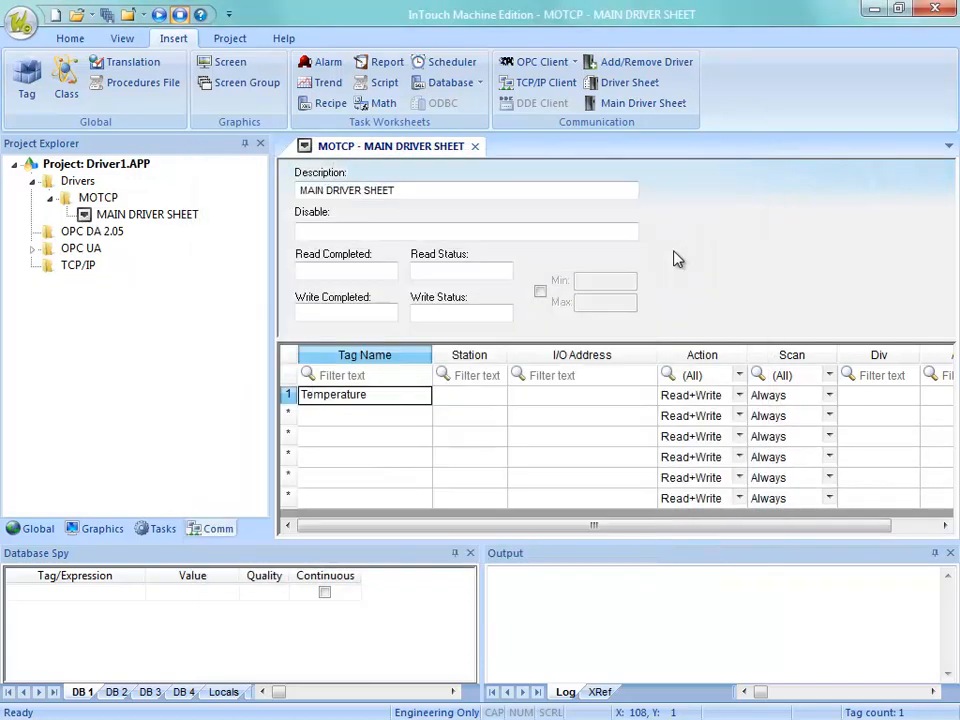
Enter 192.168.1.232 as the Temperature row's station and widen the Station column to fit the address.
click(476, 400)
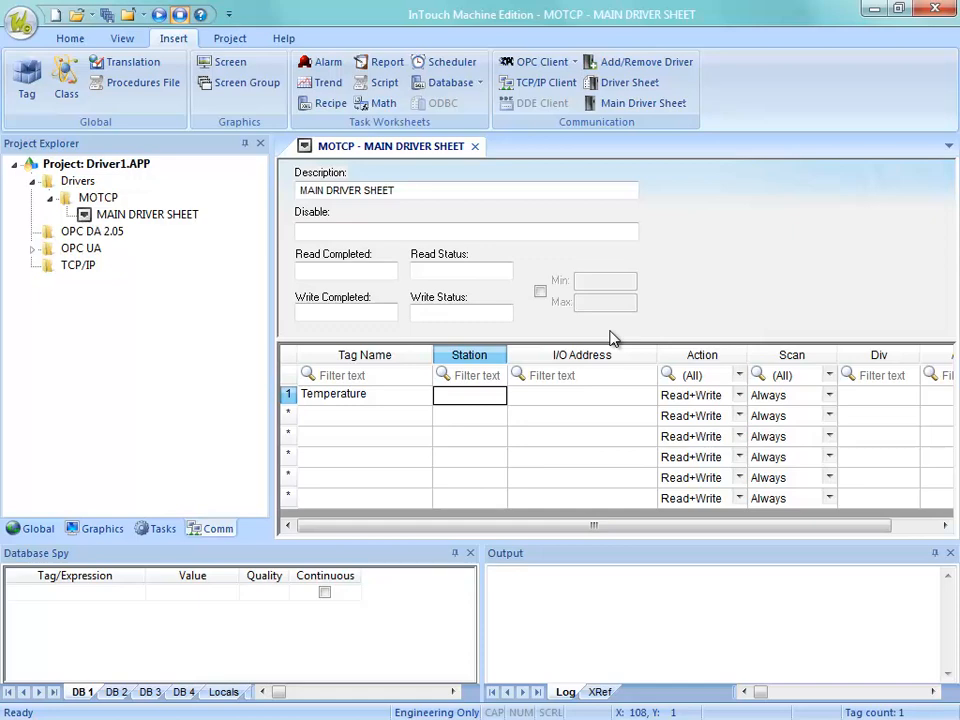
text(192.16)
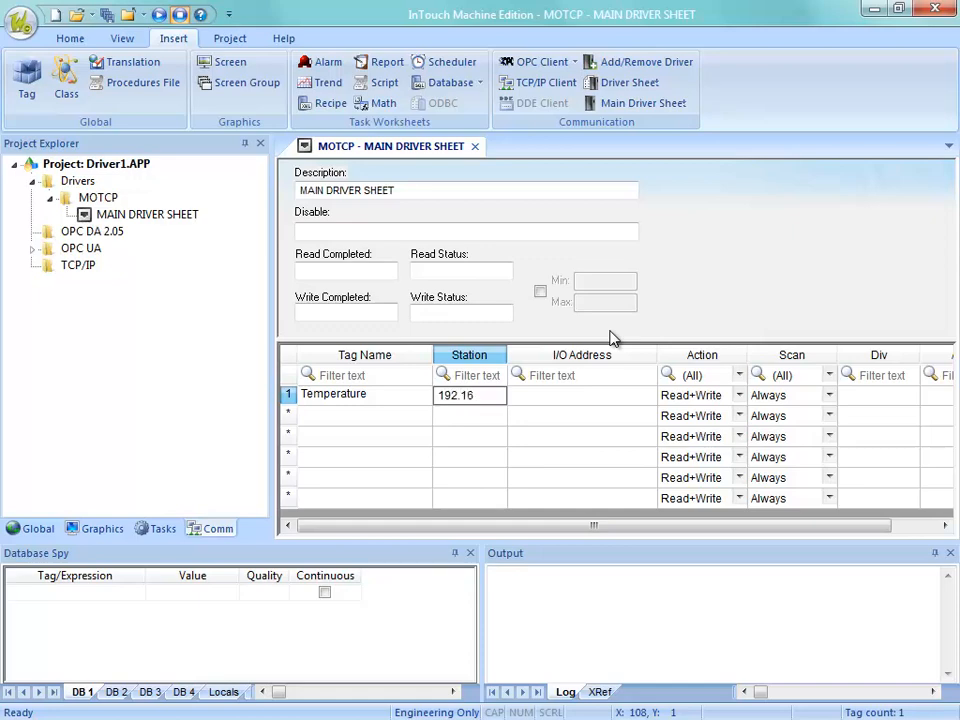
text(8.1.232)
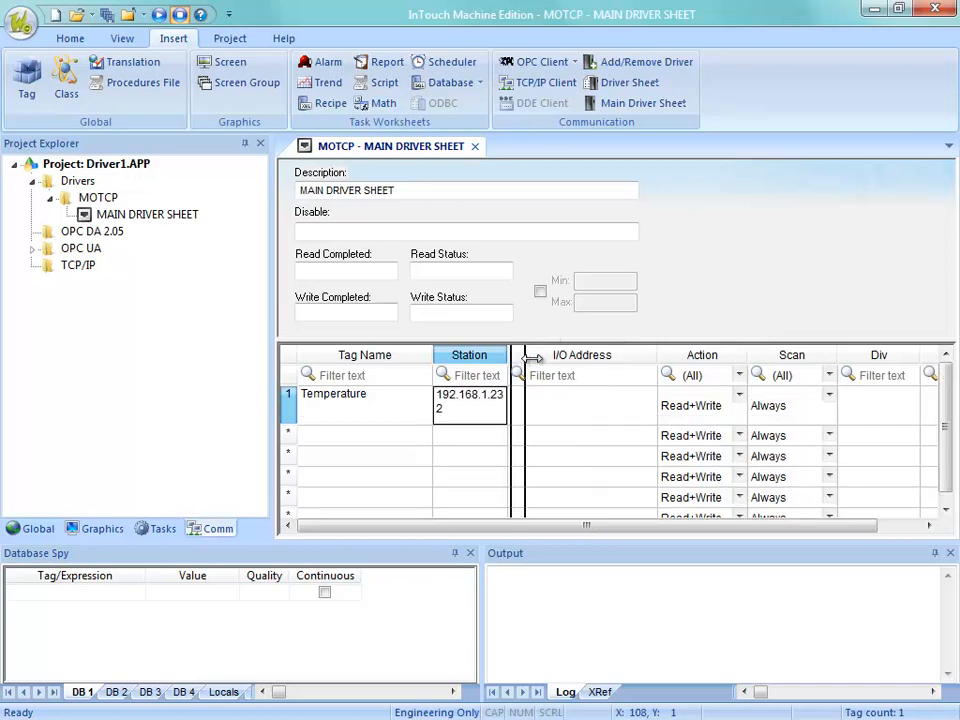
drag(507, 355, 539, 355)
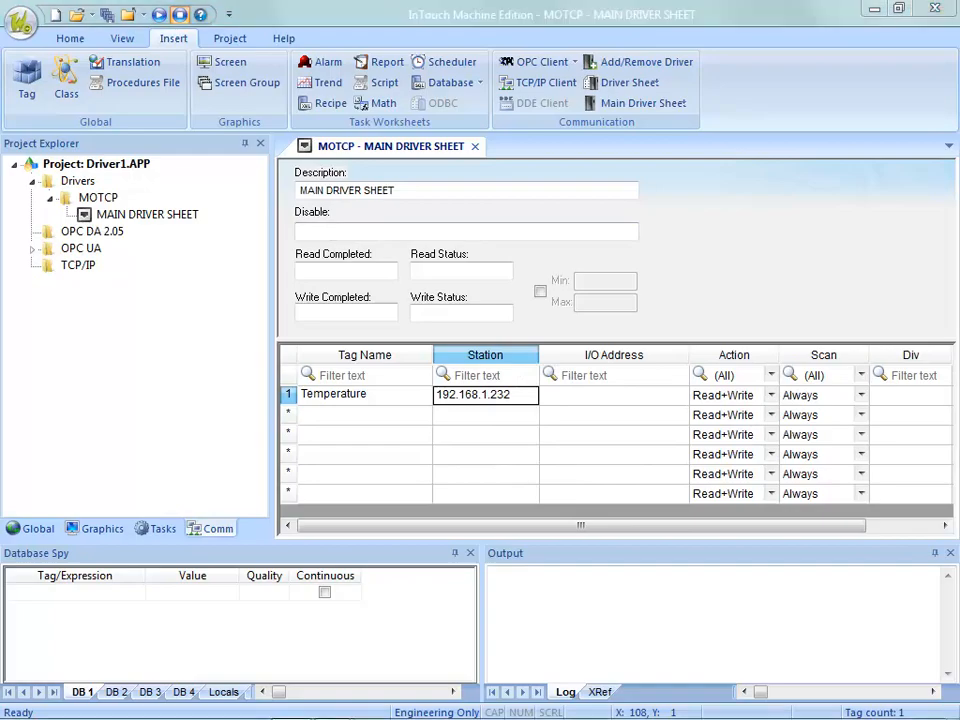
Look up the Station field syntax, including the port number and PLC ID, in the Motcp.pdf help document in Adobe Reader, and return to InTouch.
drag(640, 0, 386, 45)
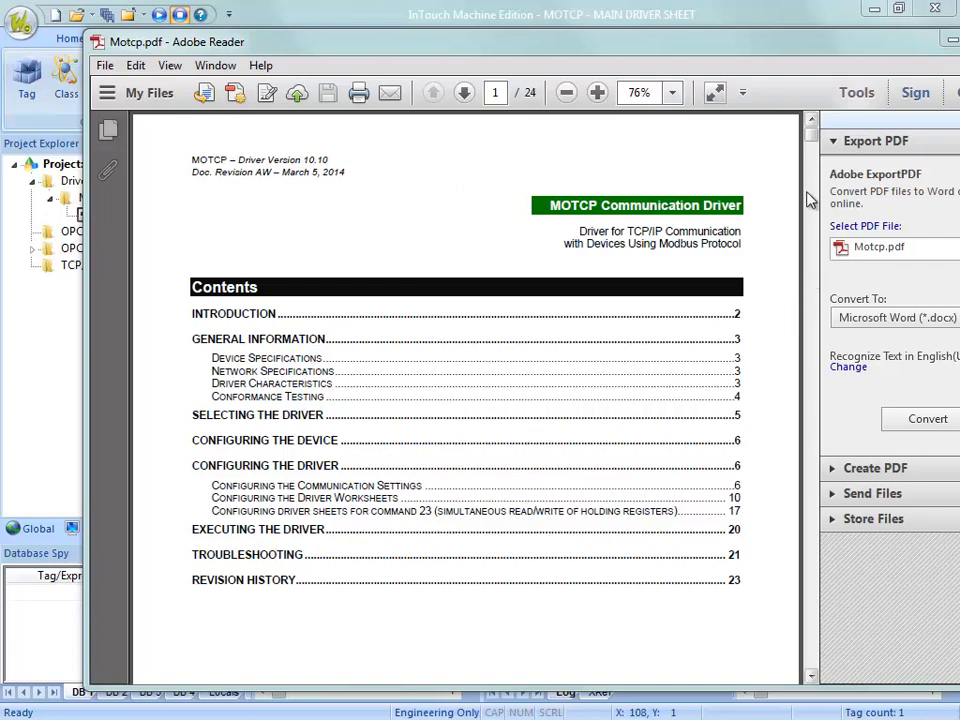
drag(812, 140, 812, 149)
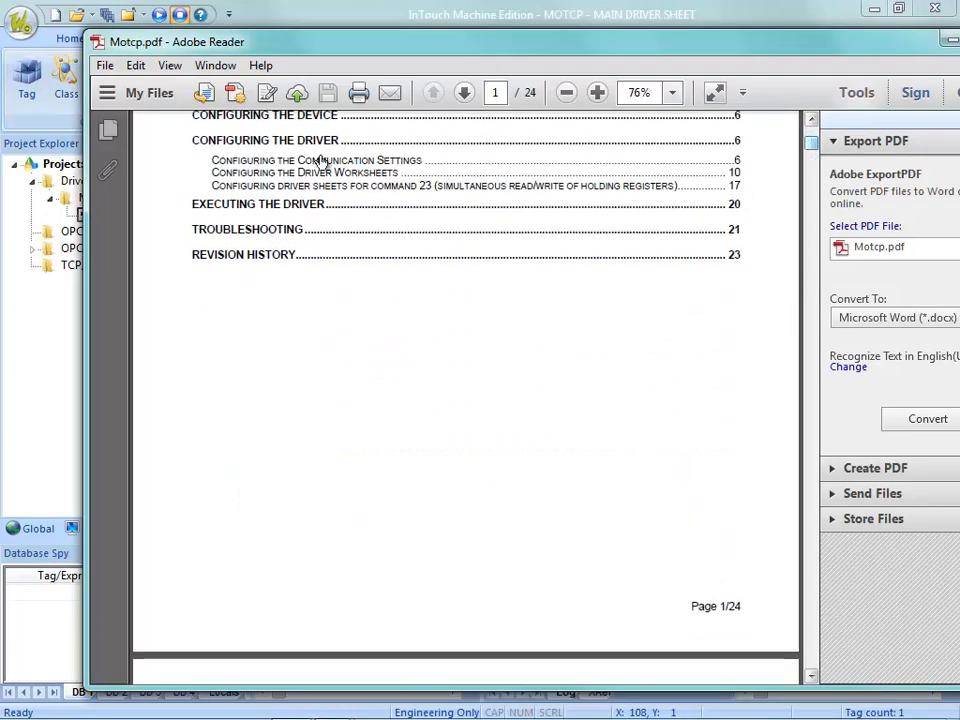
click(360, 164)
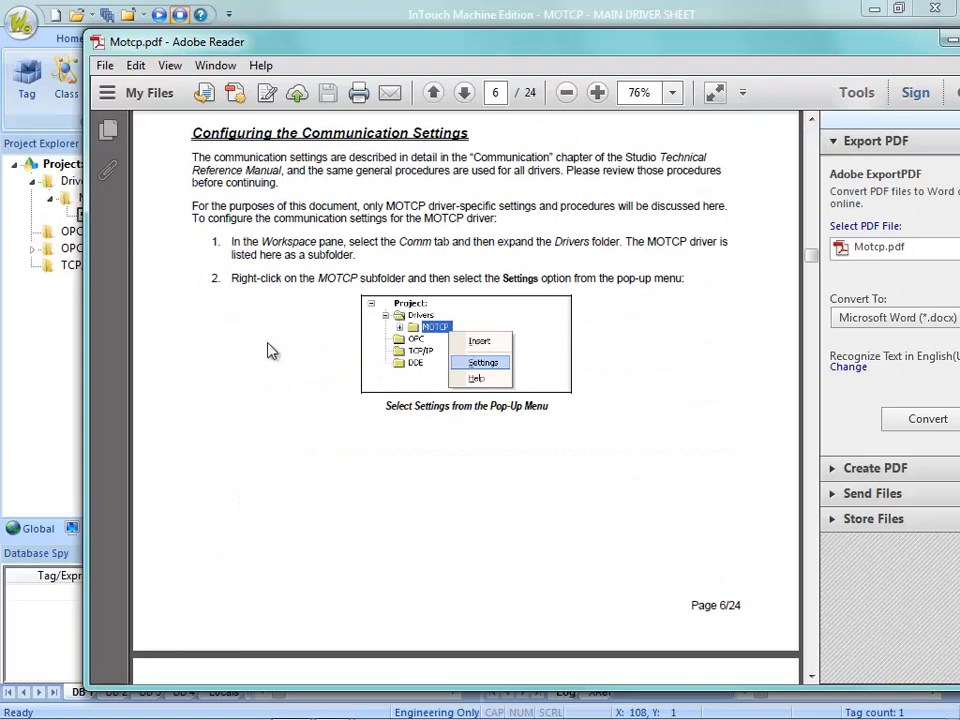
scroll(268, 360, down, 5)
scroll(300, 380, down, 20)
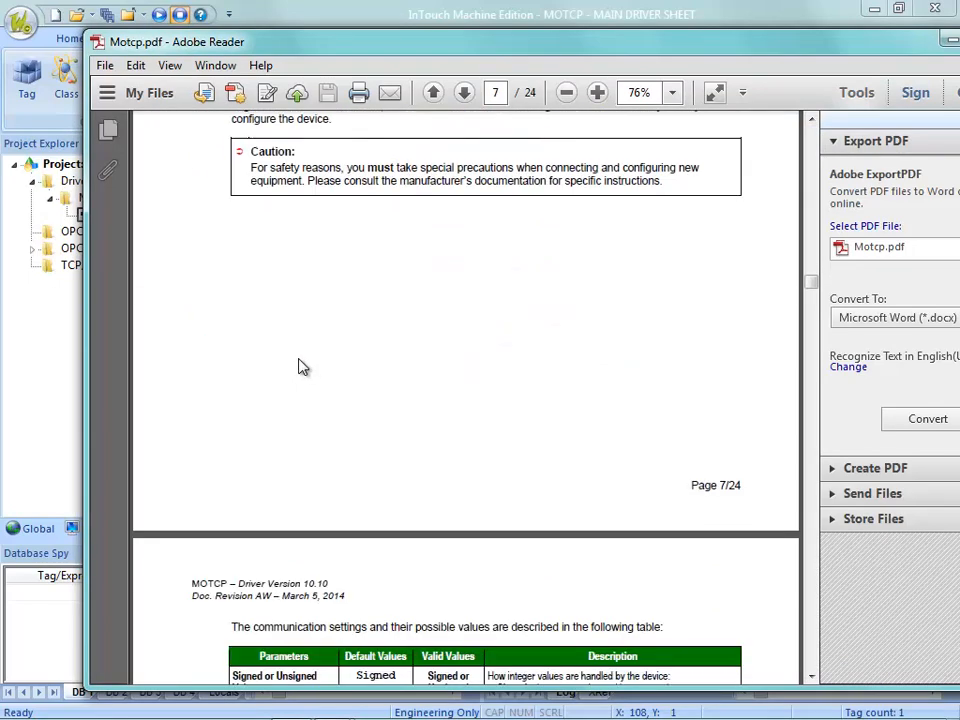
scroll(305, 374, down, 15)
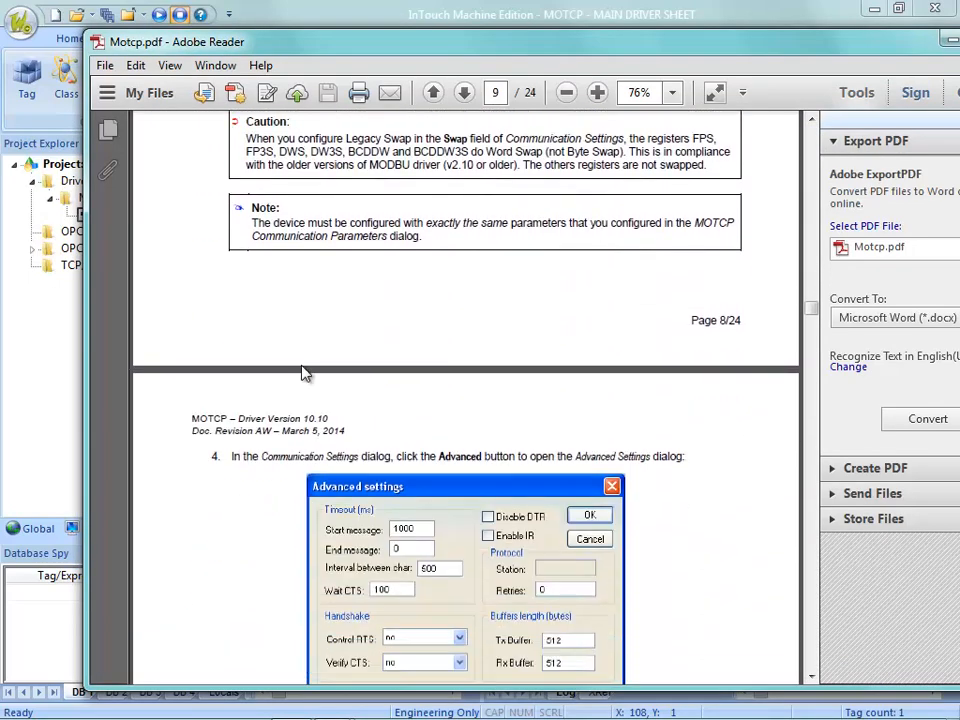
scroll(289, 375, down, 10)
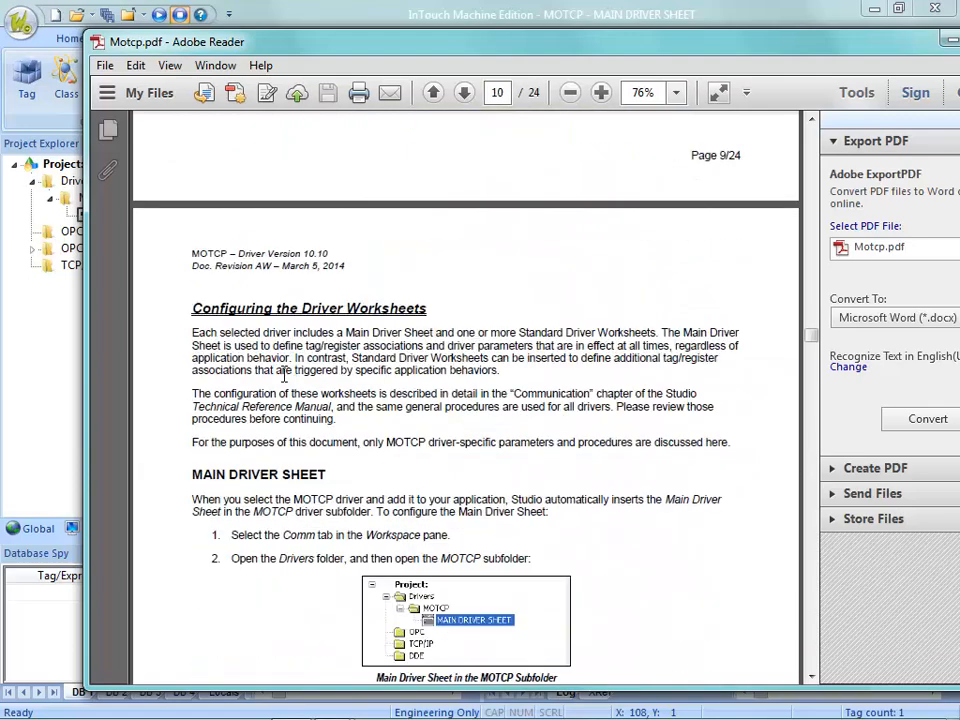
scroll(320, 370, down, 6)
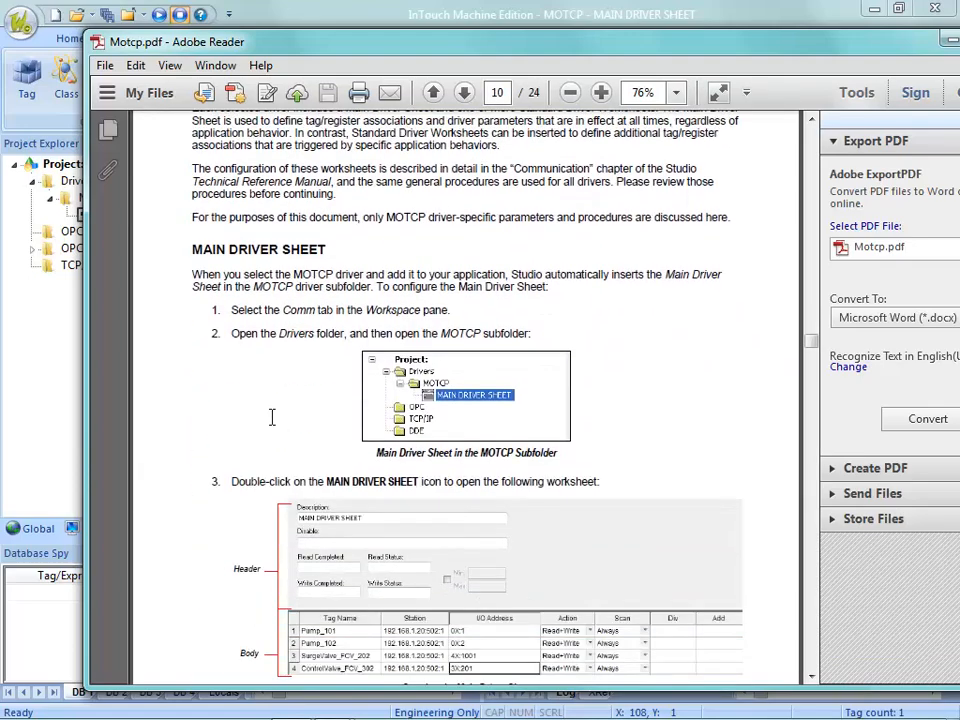
scroll(377, 558, down, 2)
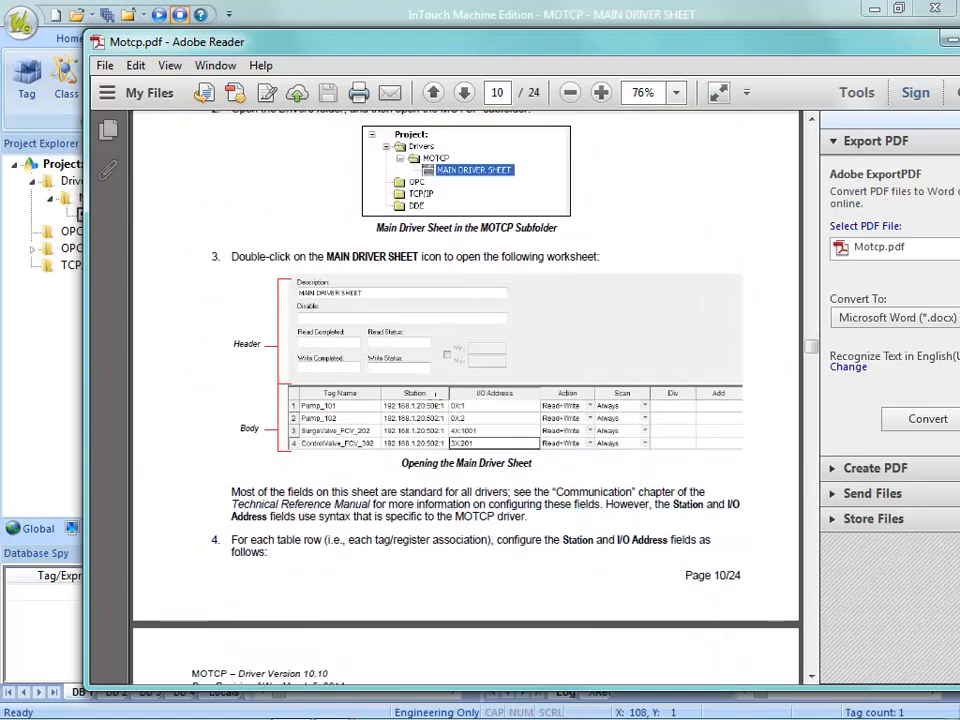
scroll(311, 435, down, 4)
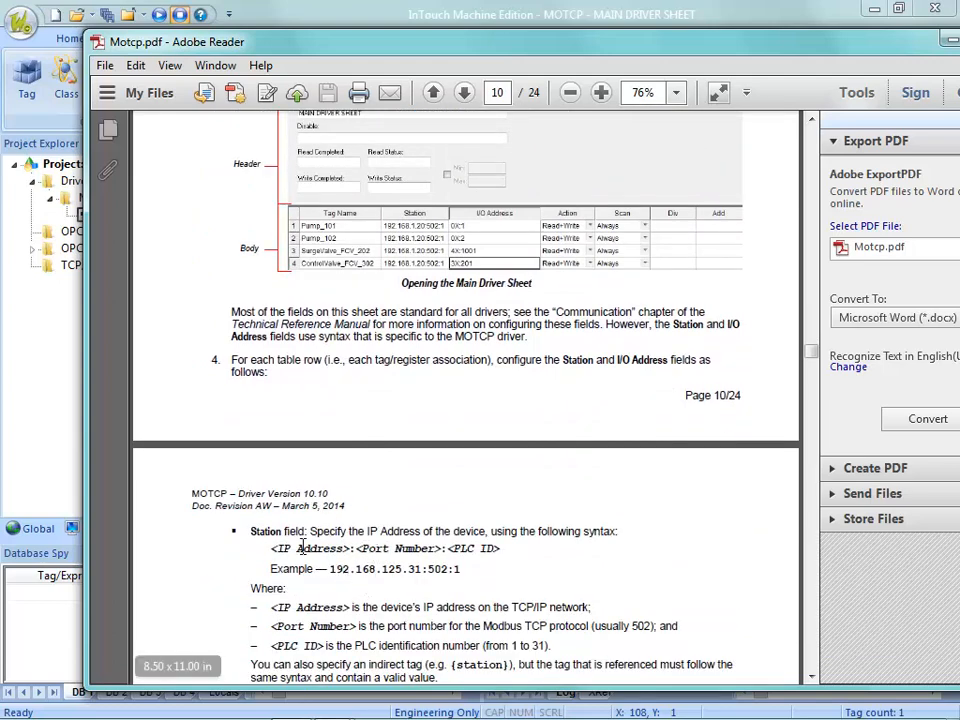
drag(356, 551, 350, 551)
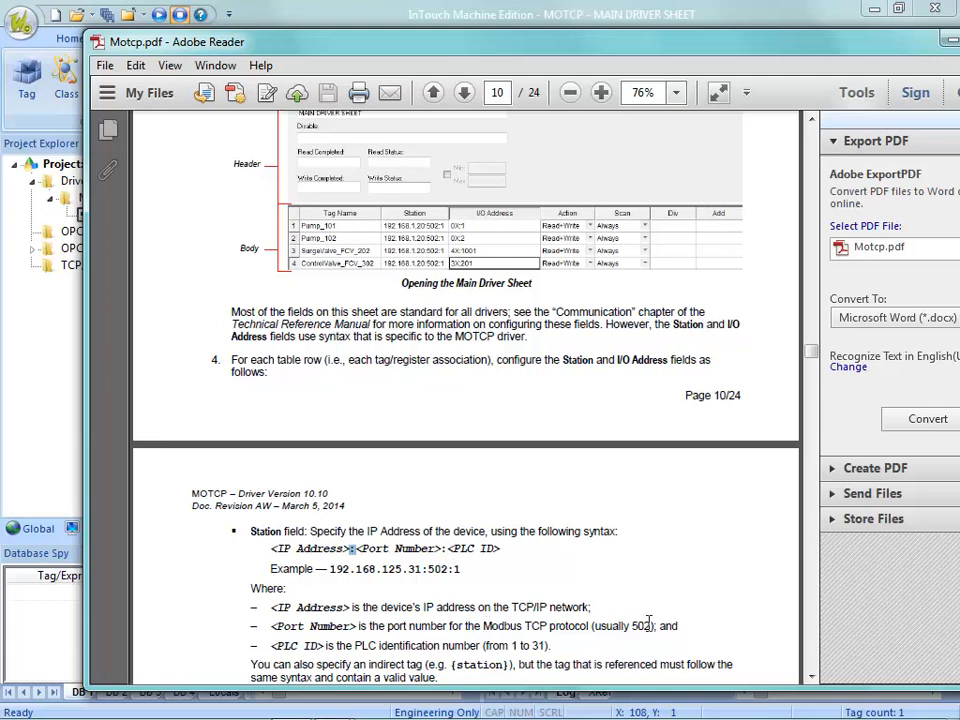
drag(649, 624, 632, 622)
scroll(422, 586, down, 1)
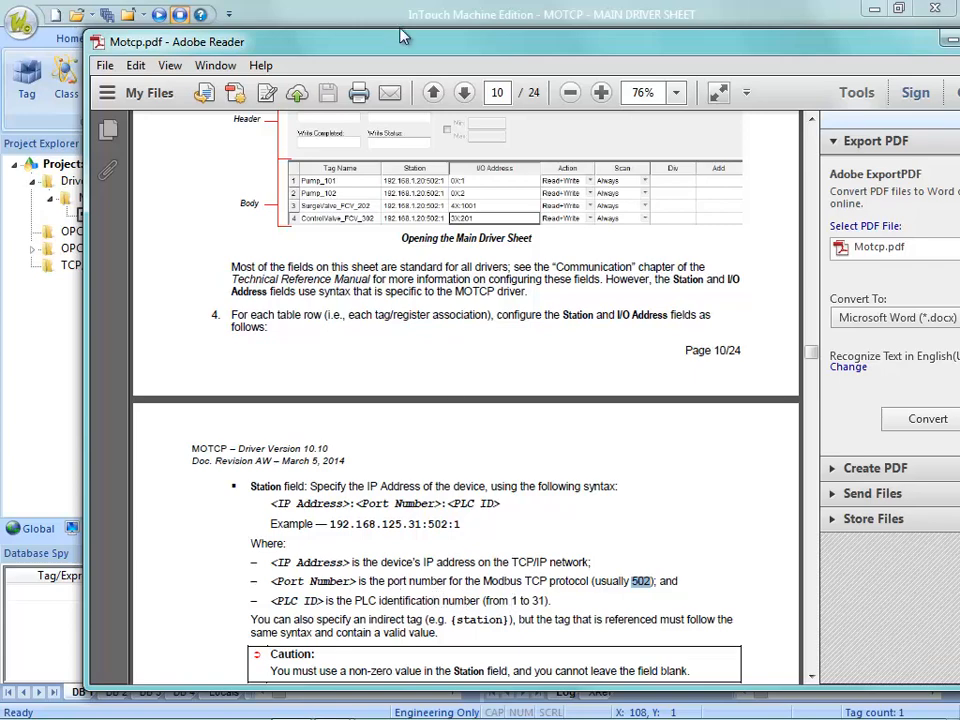
click(658, 20)
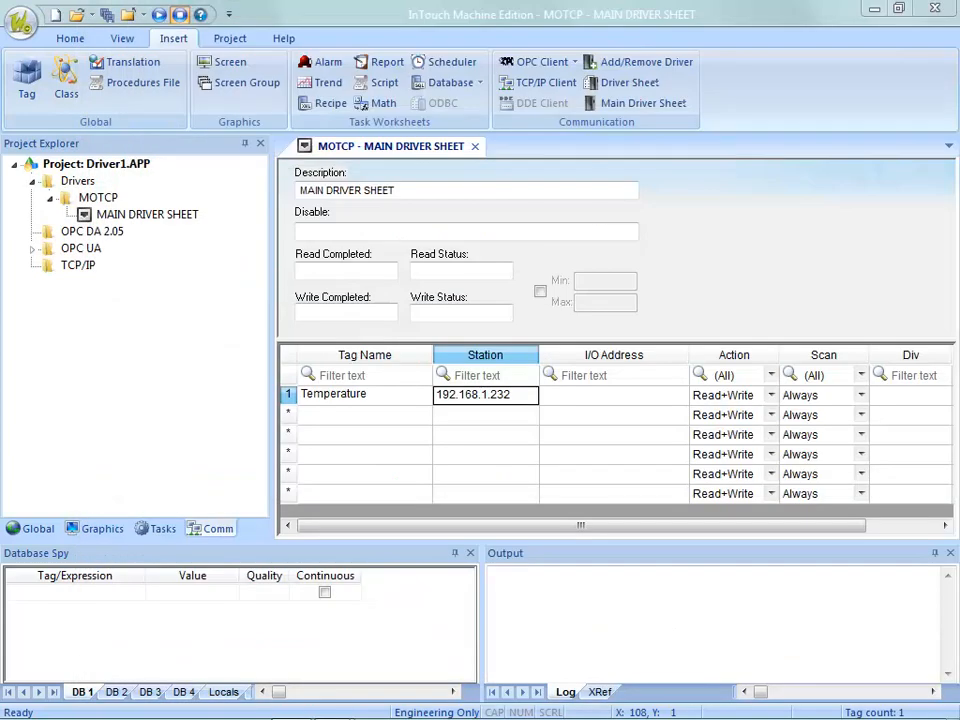
Append the port number and PLC ID so the Temperature row's station reads 192.168.1.232:502:1.
click(523, 396)
click(525, 399)
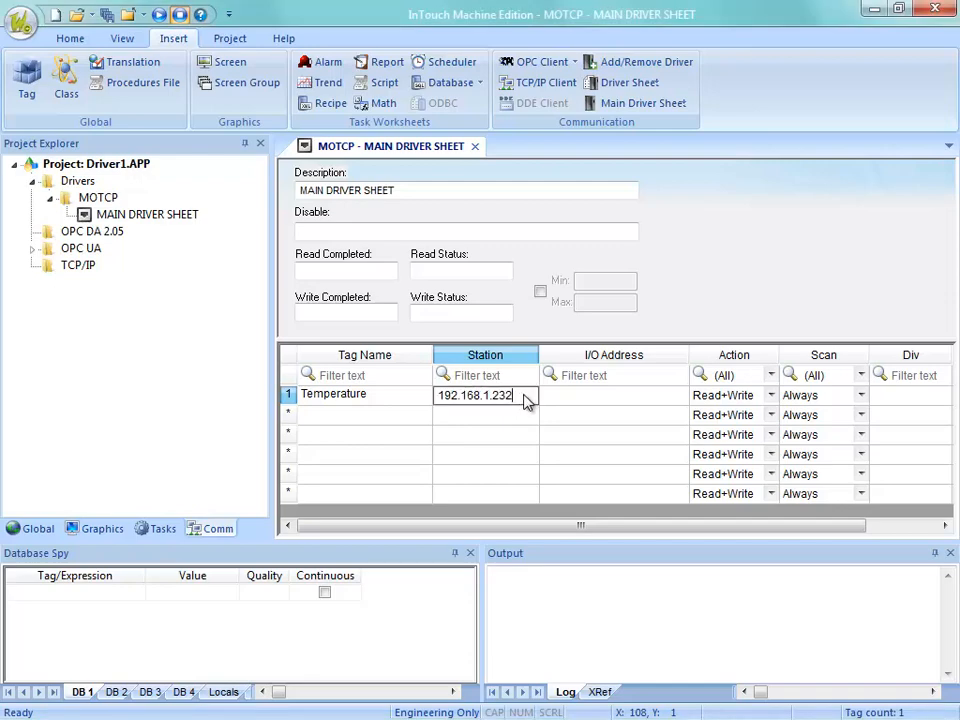
text(:502:1)
key(Return)
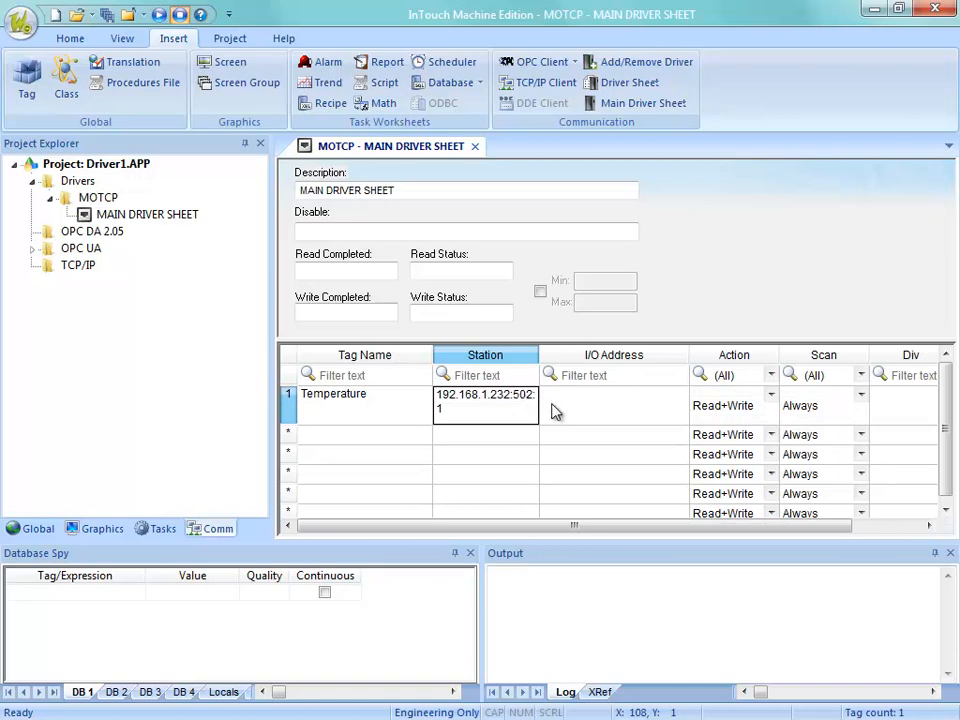
Look up the I/O Address field syntax and valid register types in the Motcp.pdf help document in Adobe Reader, and return to InTouch.
click(613, 414)
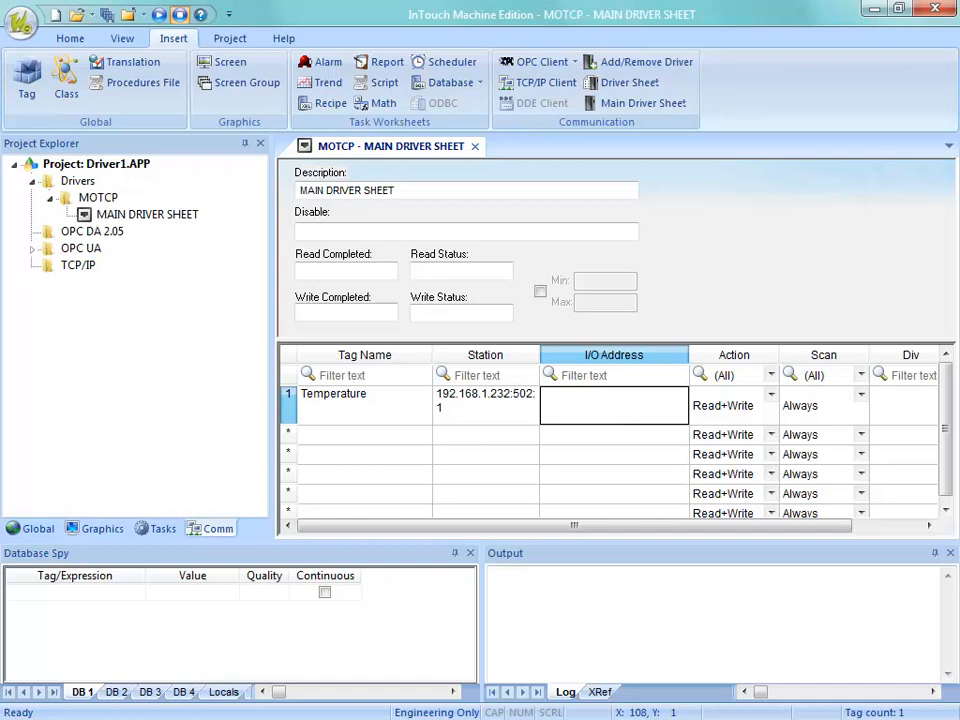
drag(545, 0, 510, 77)
scroll(520, 390, down, 10)
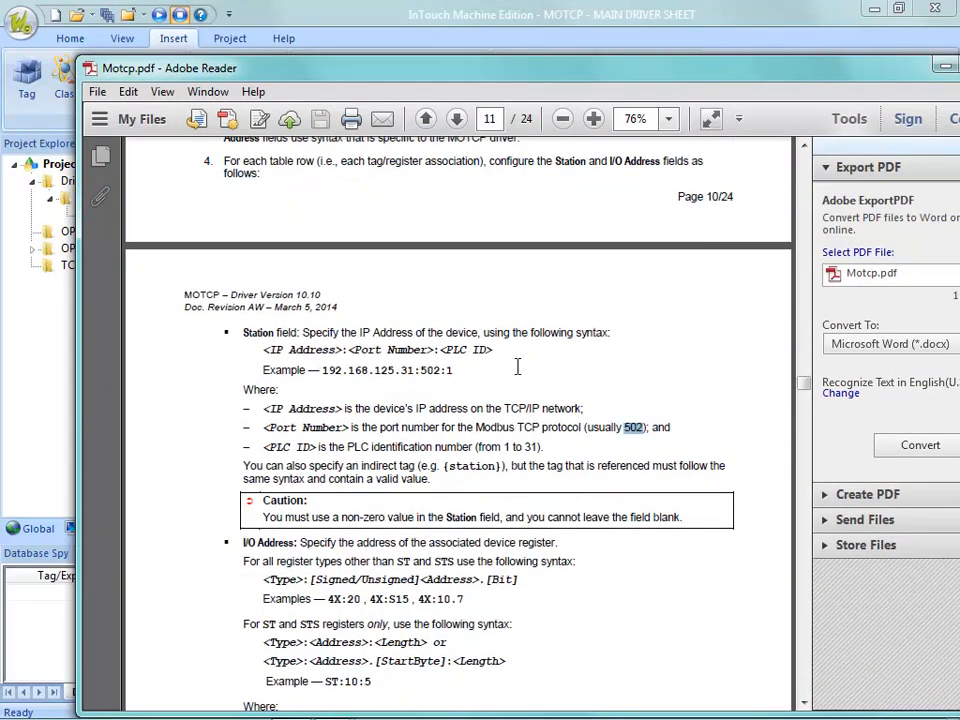
scroll(503, 393, down, 3)
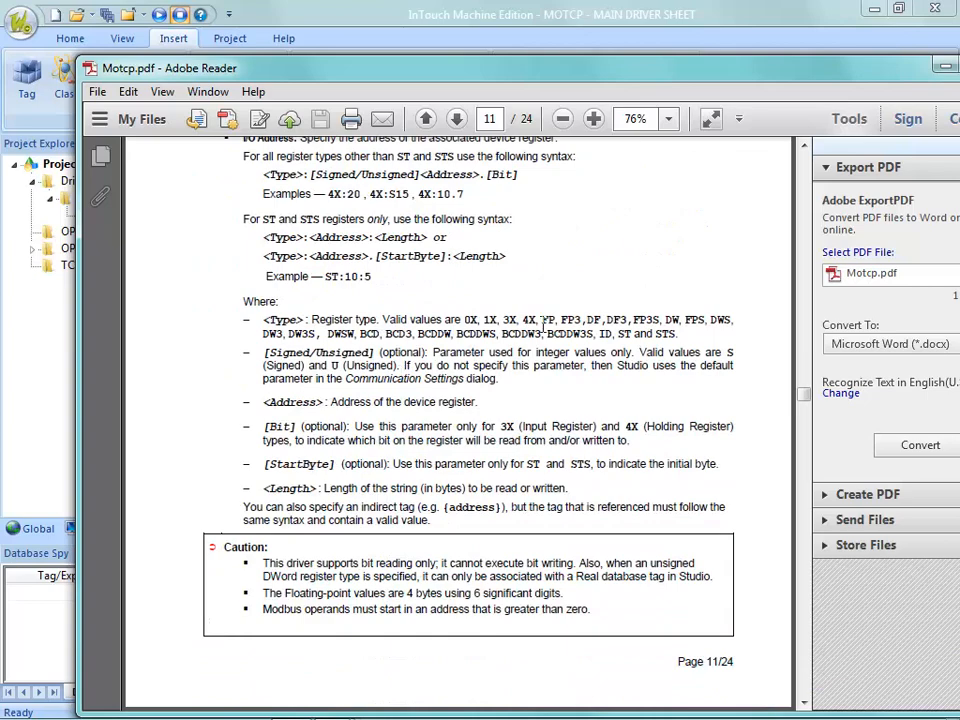
double_click(531, 319)
scroll(417, 448, down, 10)
scroll(352, 444, down, 9)
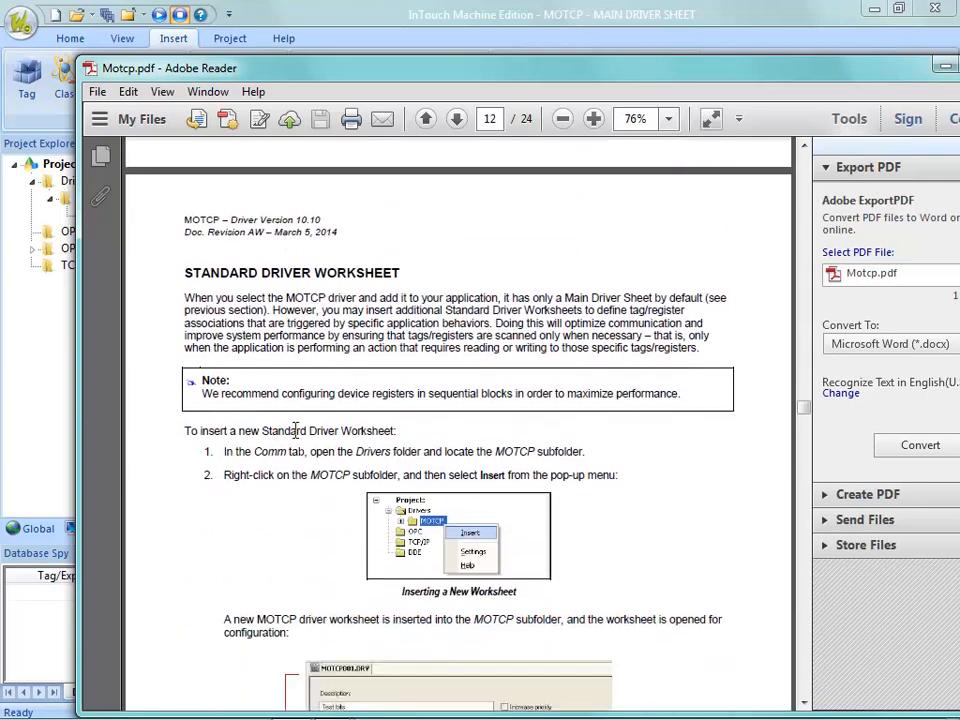
scroll(282, 430, down, 2)
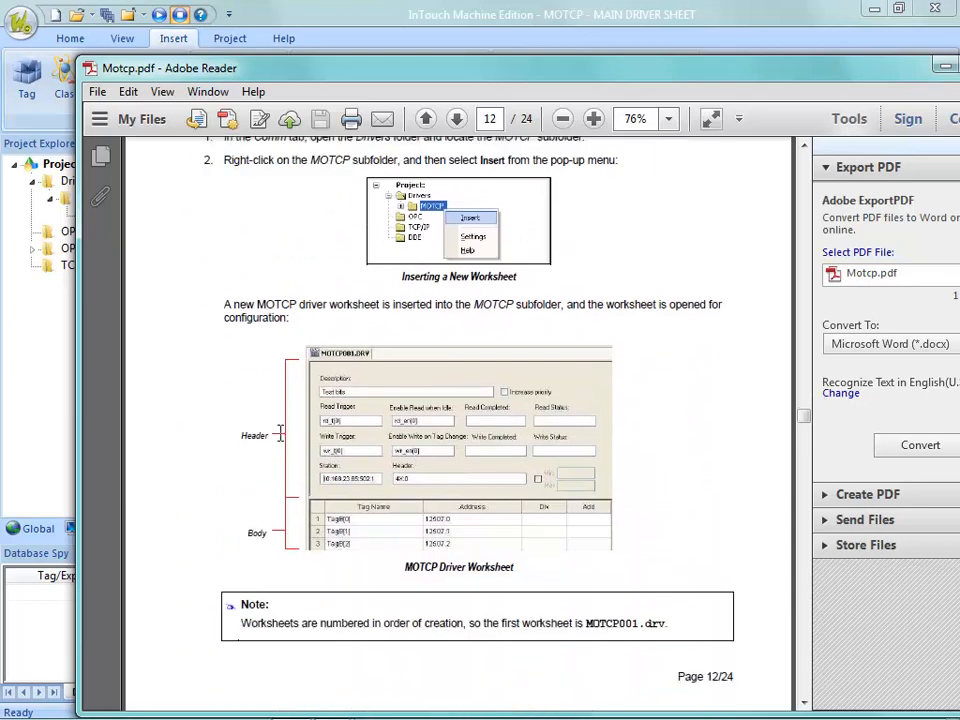
scroll(300, 445, up, 20)
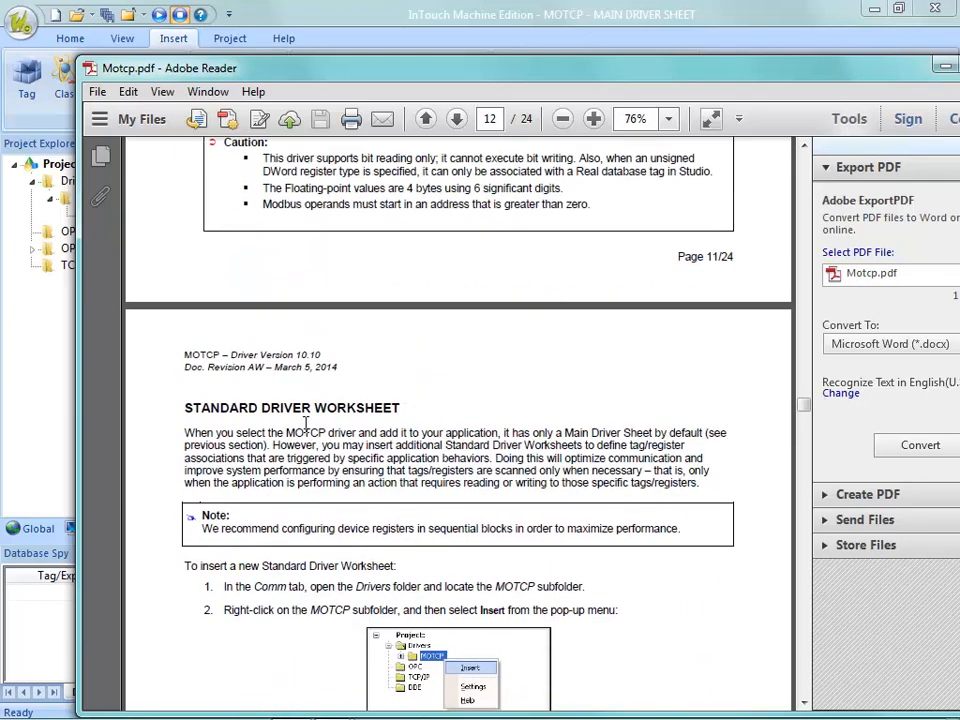
scroll(333, 410, up, 3)
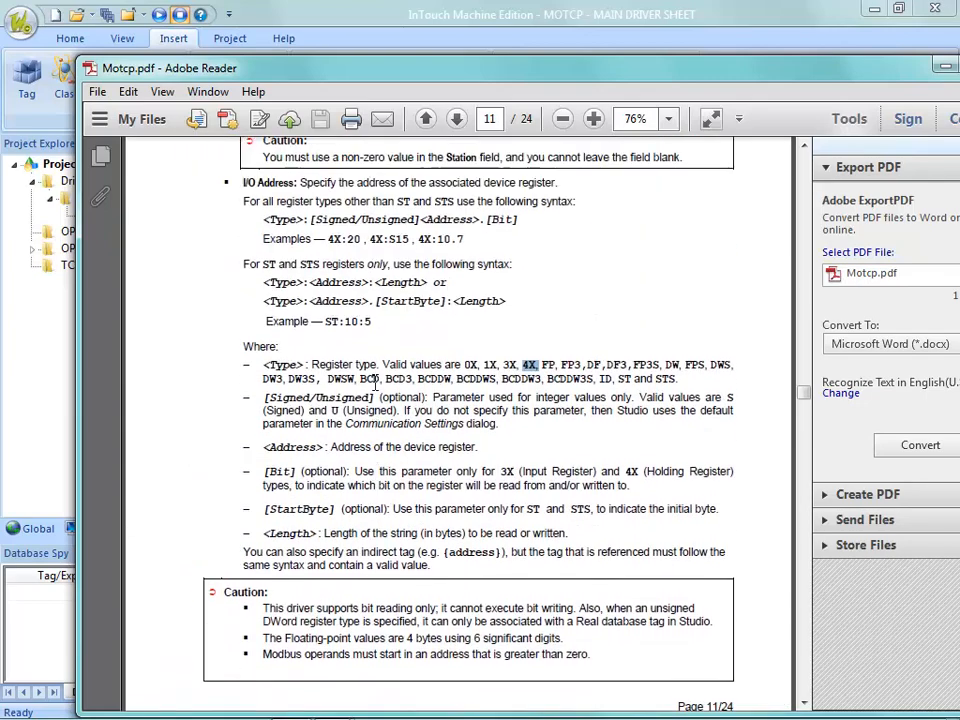
click(945, 66)
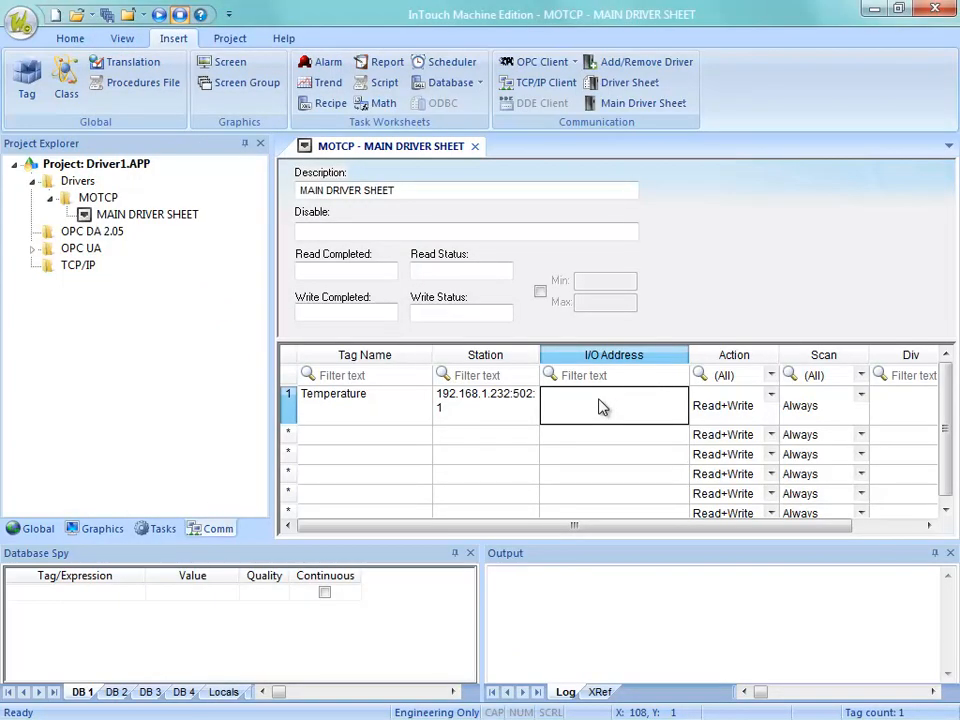
Set the Temperature row's I/O address to 4X:1, and close the main driver sheet, saving its changes.
text(4x:1)
key(Return)
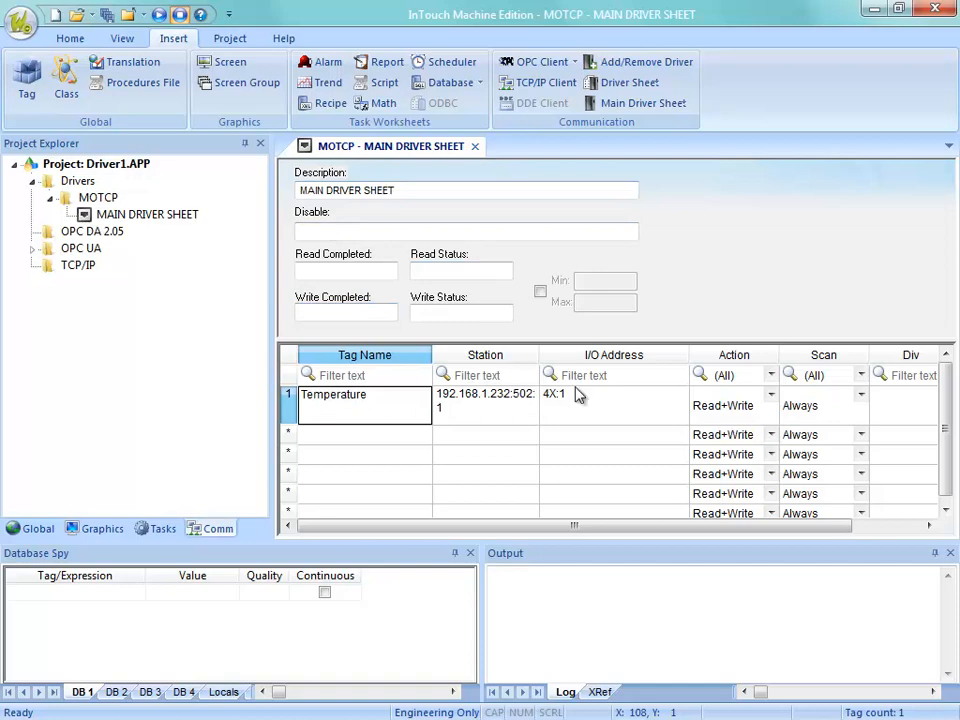
click(475, 146)
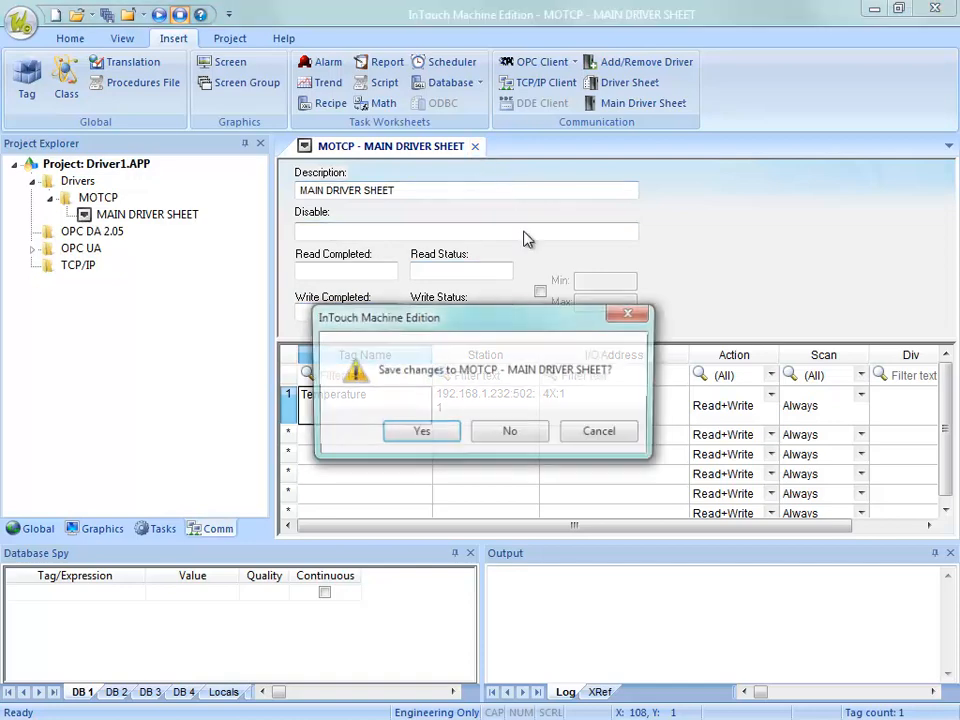
click(420, 432)
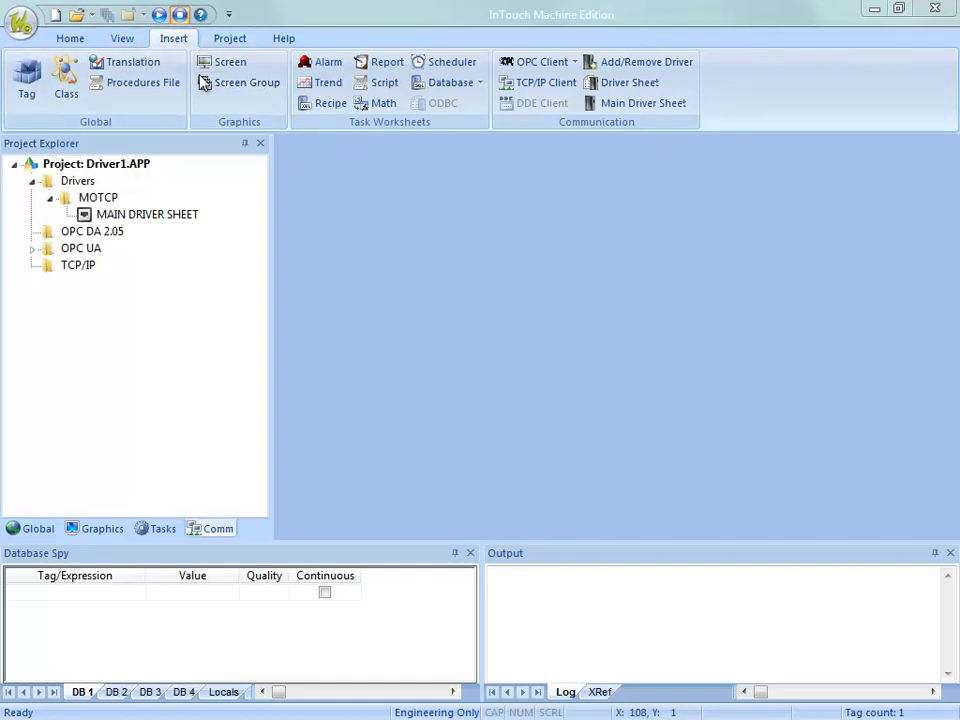
Connect remote management to the target station at host 192.168.1.3.
click(72, 40)
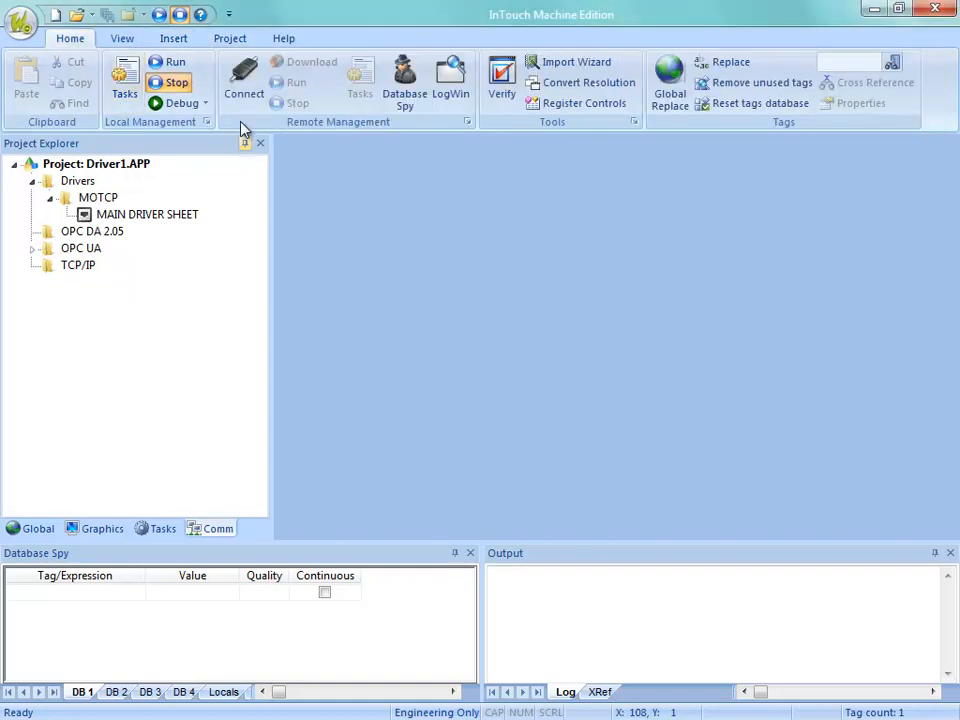
click(245, 90)
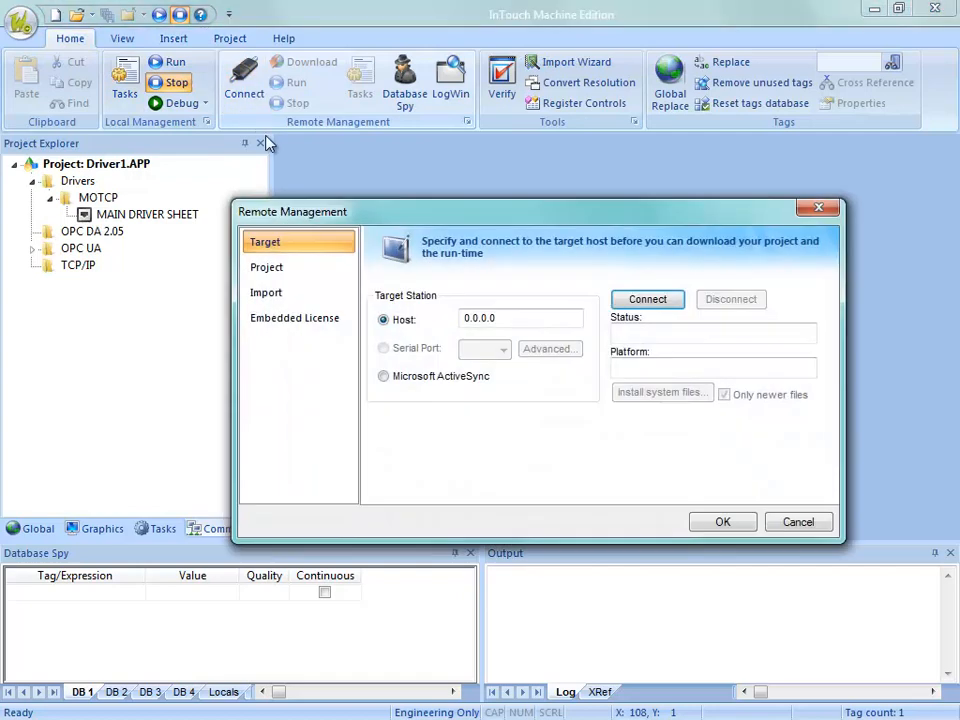
click(466, 318)
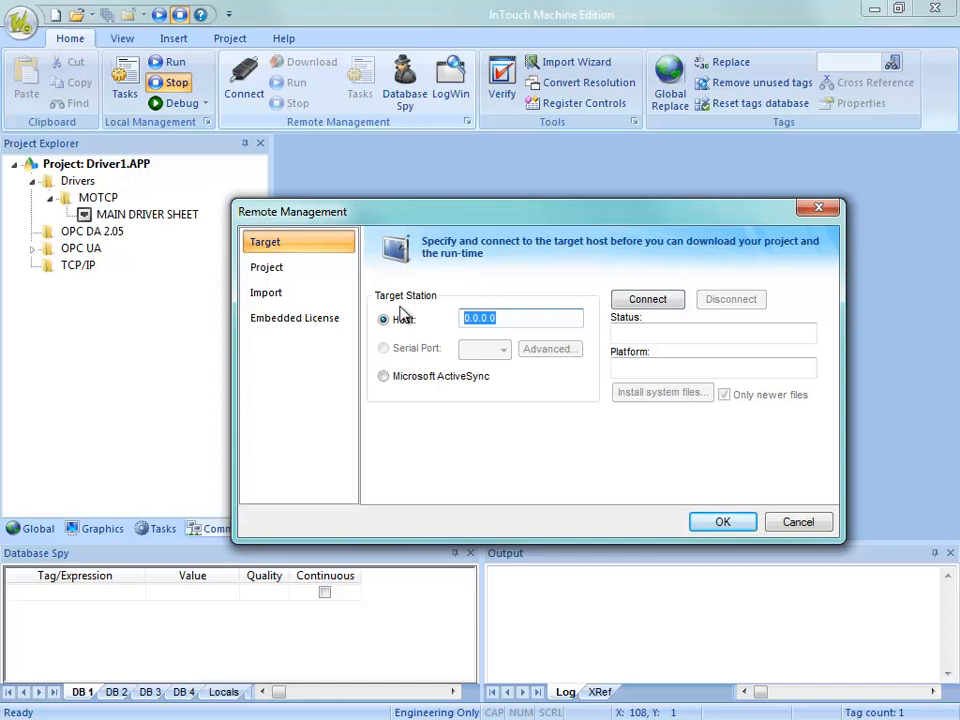
text(192.168.1.3)
click(645, 299)
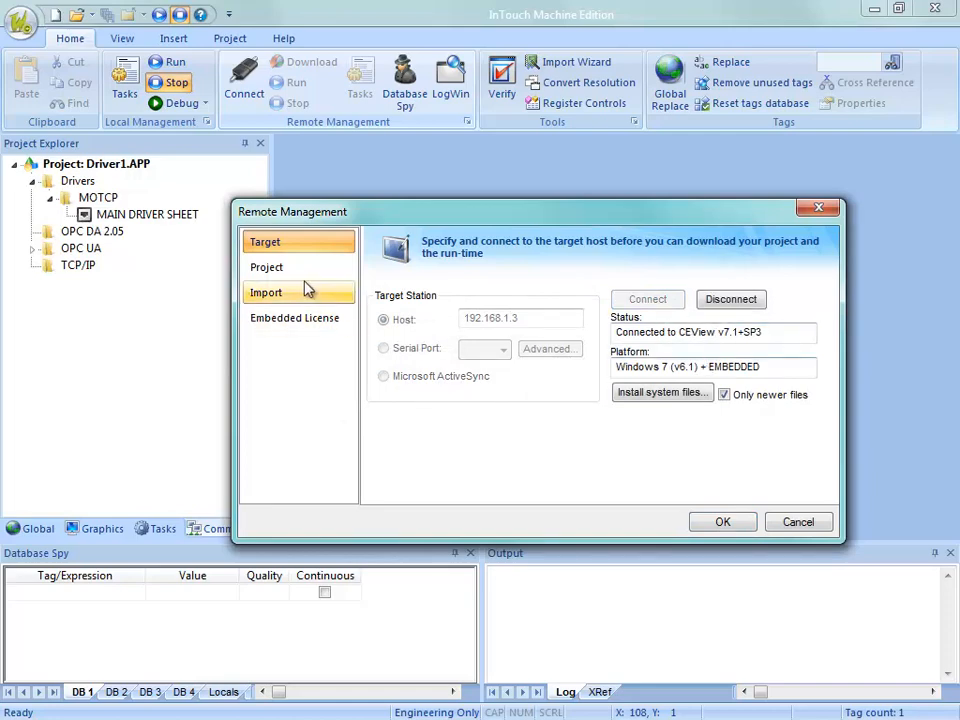
Browse the target device for the project path and create a new directory named Driver1 in C:\ITME\Projects.
click(272, 268)
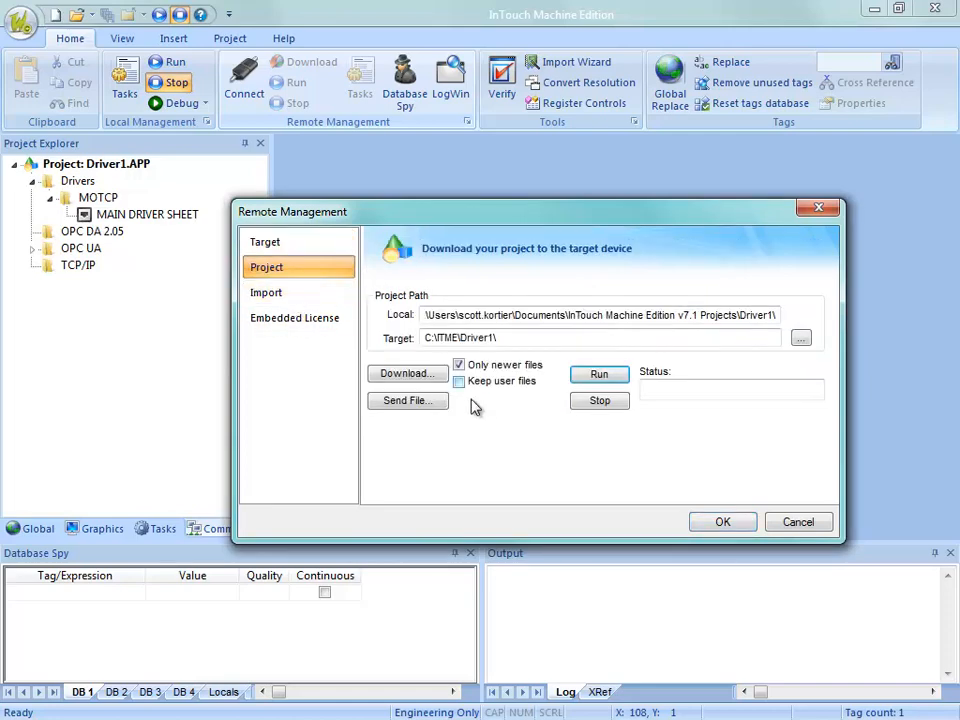
click(800, 339)
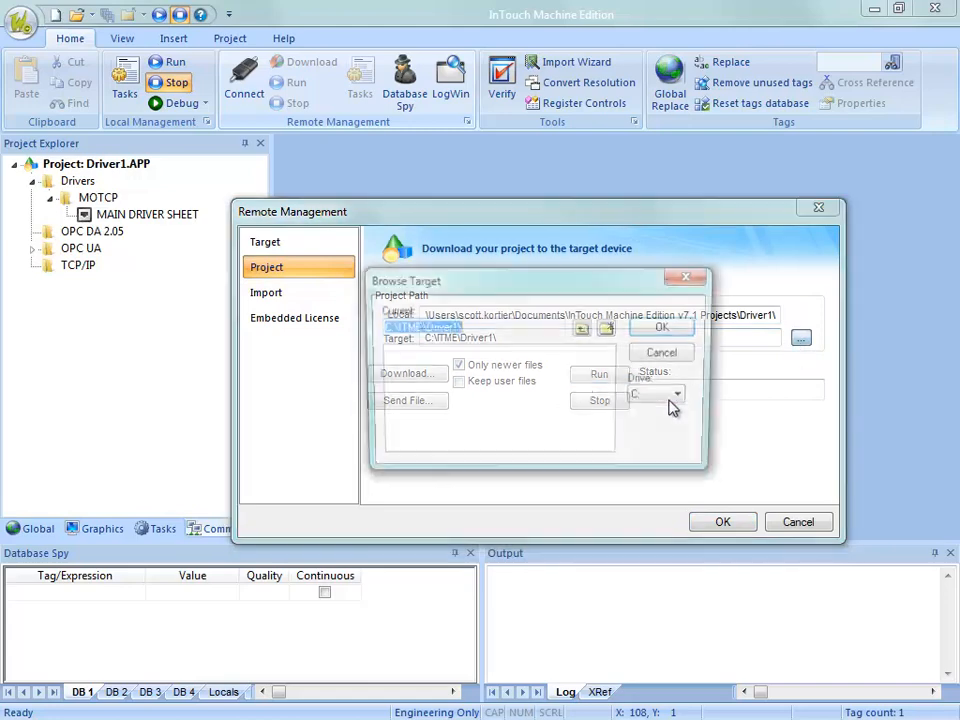
click(583, 328)
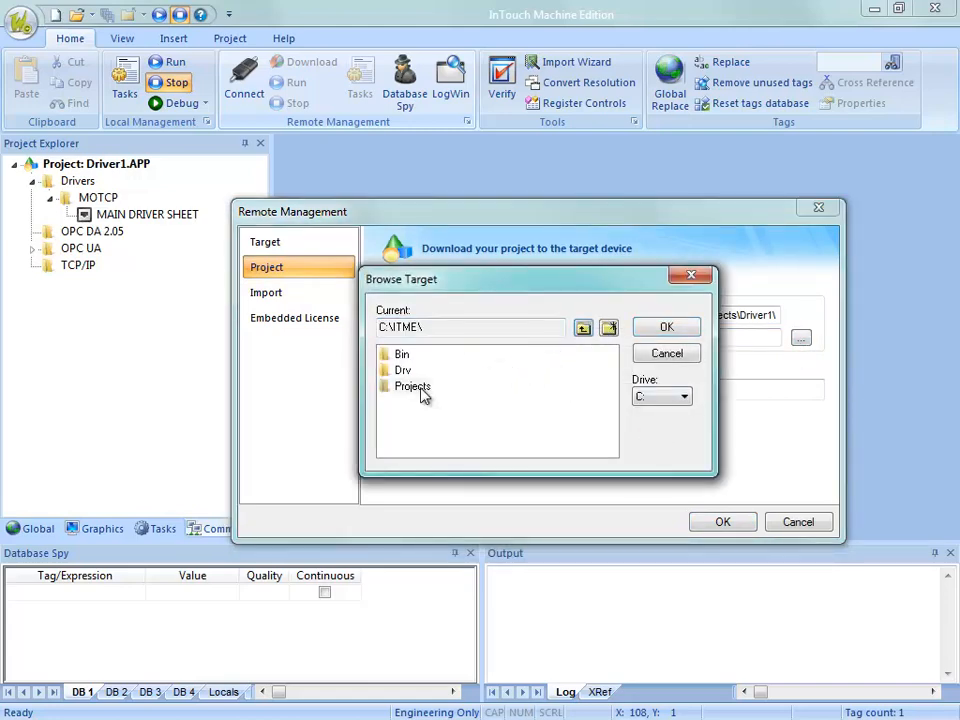
double_click(421, 391)
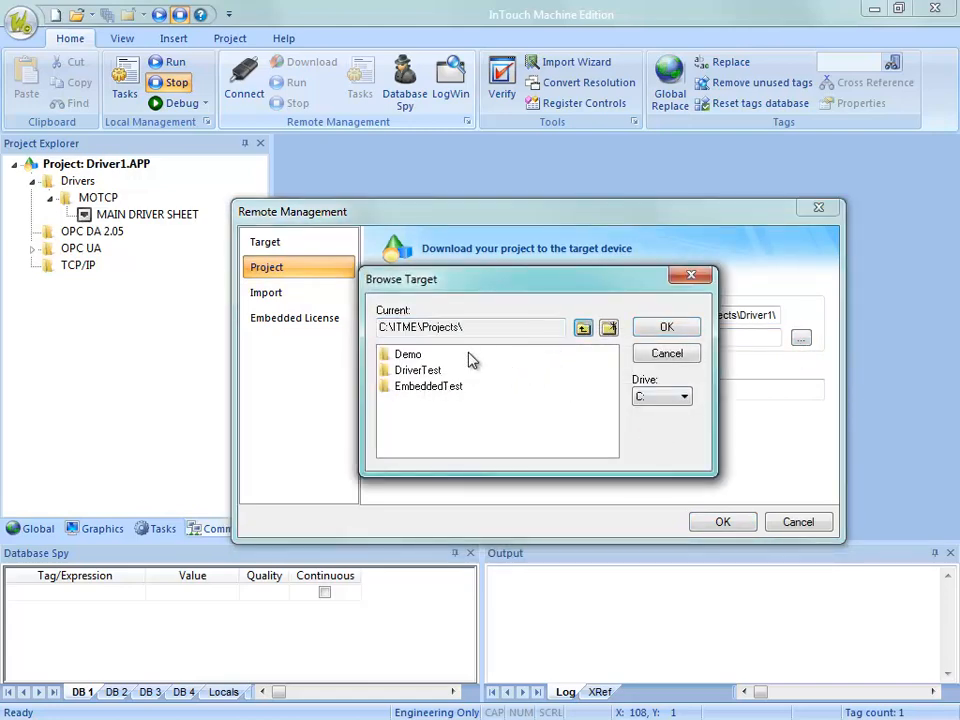
click(609, 330)
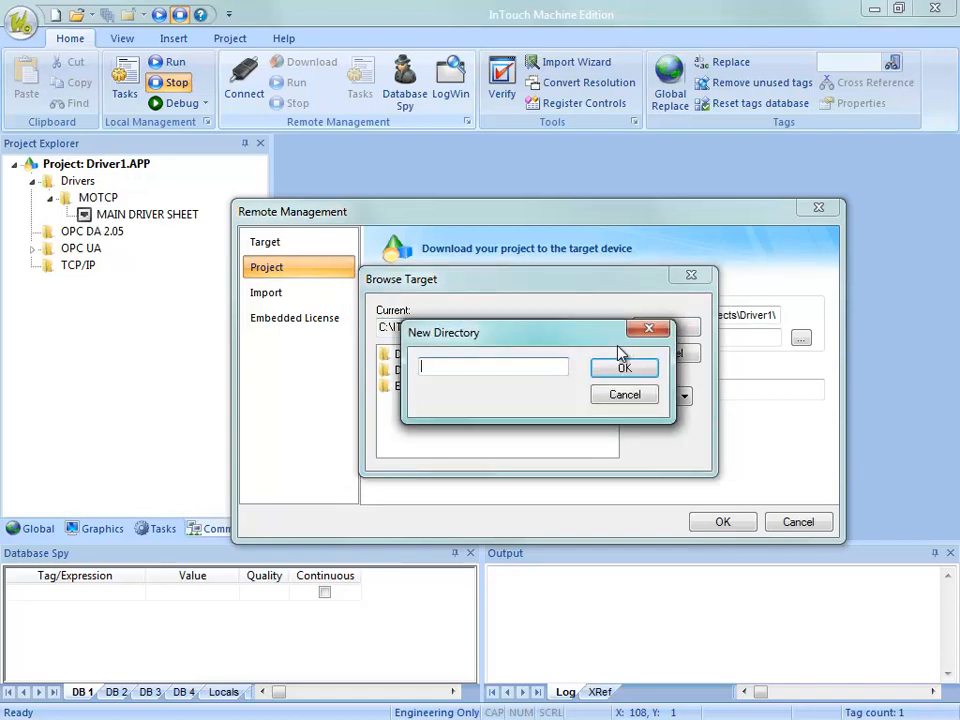
text(Driver1)
click(621, 369)
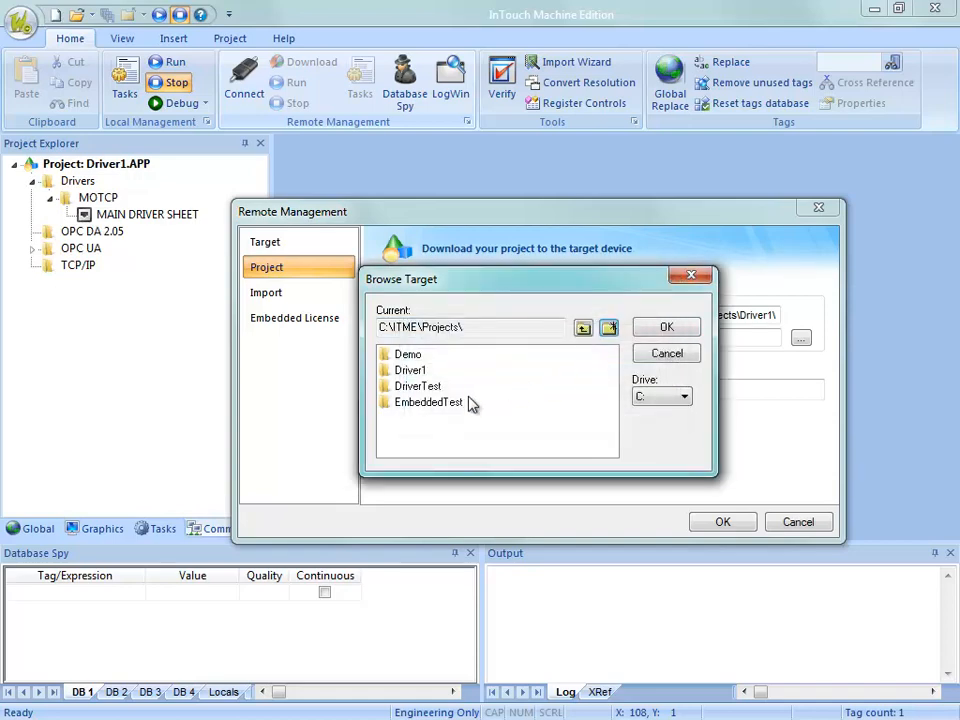
Set the target project path to C:\ITME\Projects\Driver1 and download the project to the device.
double_click(411, 370)
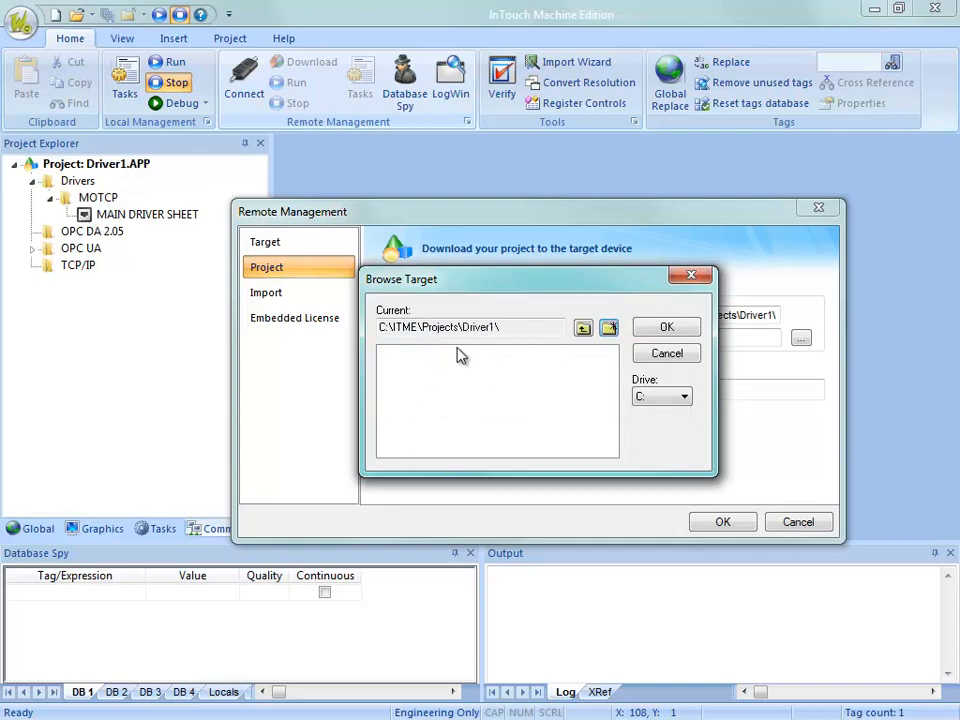
click(665, 329)
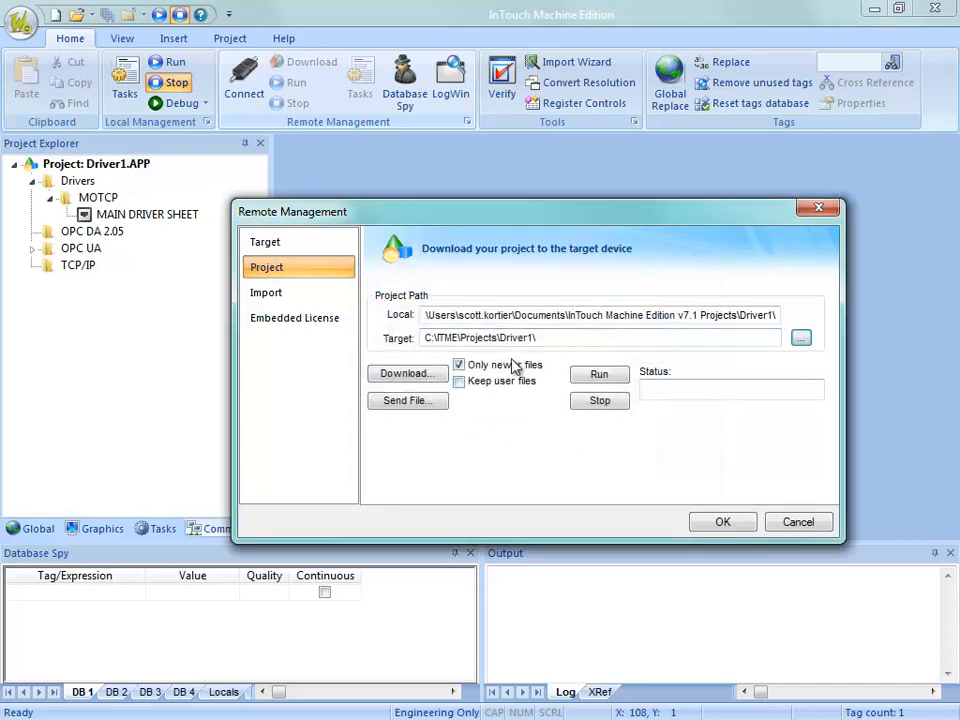
click(408, 375)
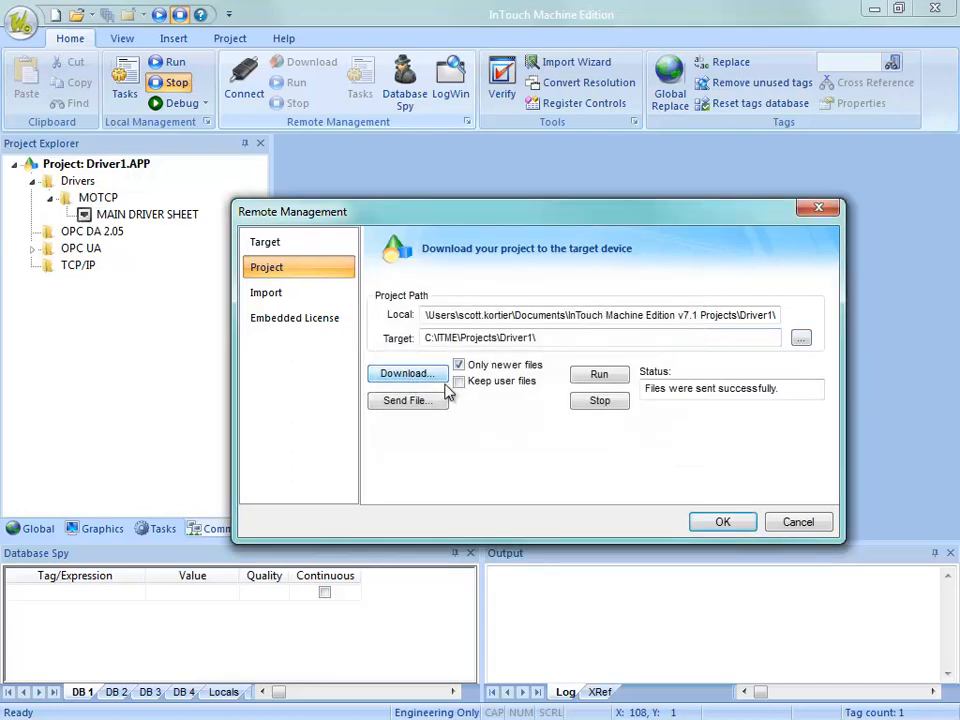
click(741, 525)
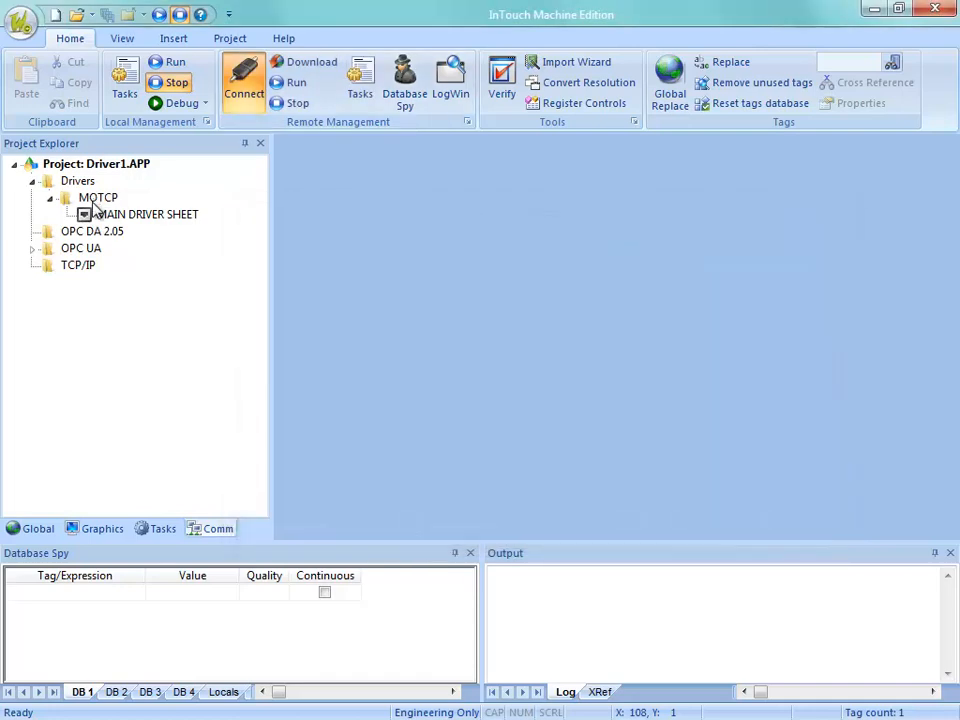
Set the Main.scr screen as the project's startup screen.
click(102, 528)
right_click(85, 197)
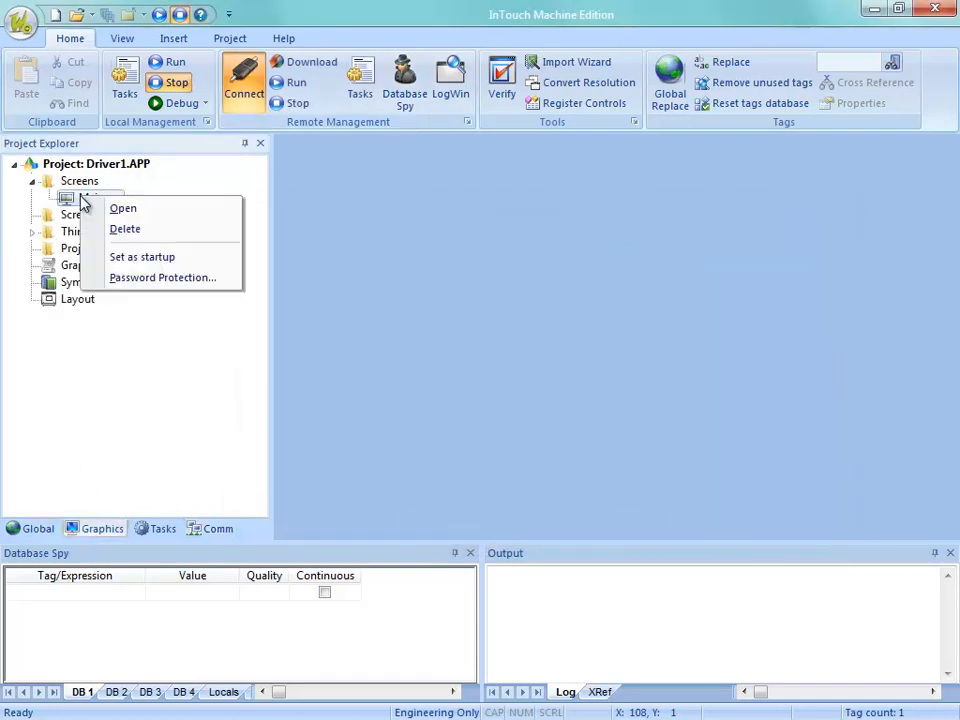
click(145, 258)
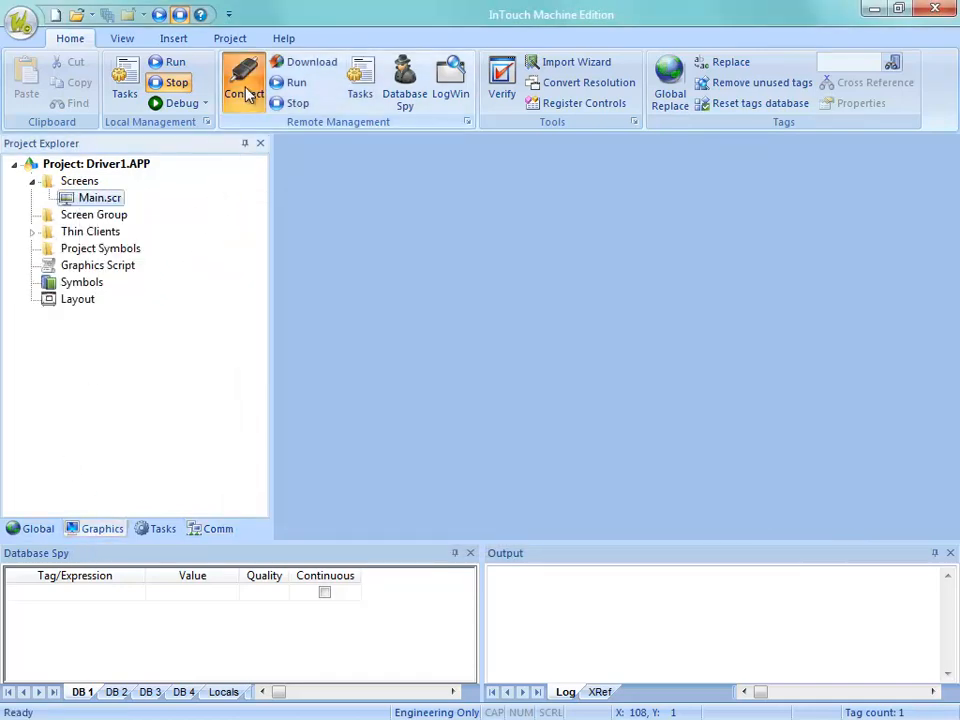
Run the project on the remote target and examine its bar graph and value in the 192.168.1.3 Remote Desktop window.
click(283, 85)
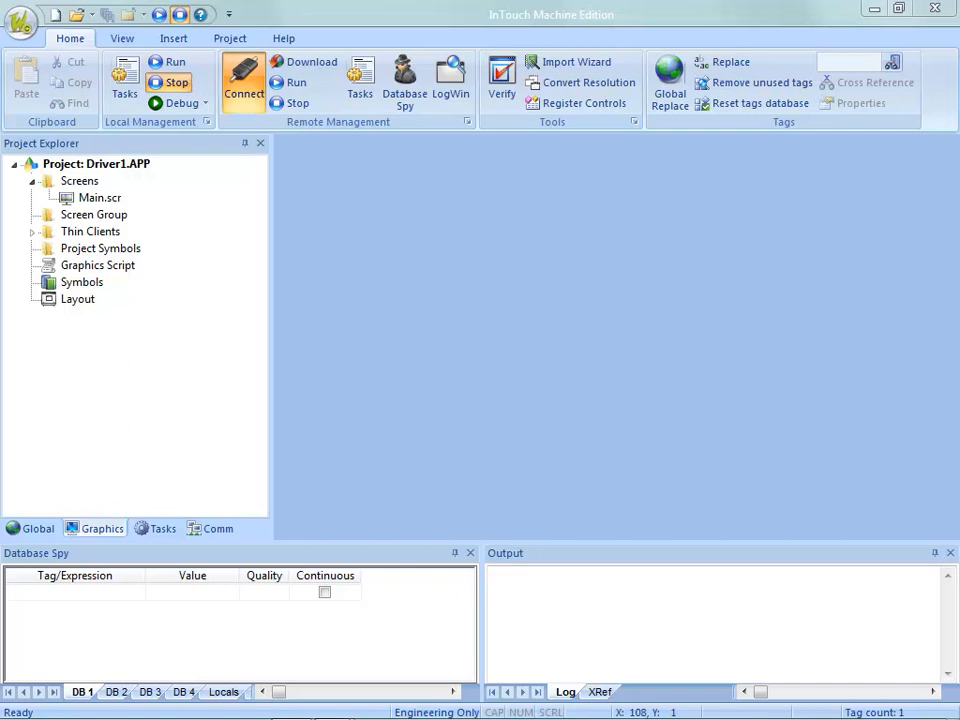
drag(740, 2, 613, 165)
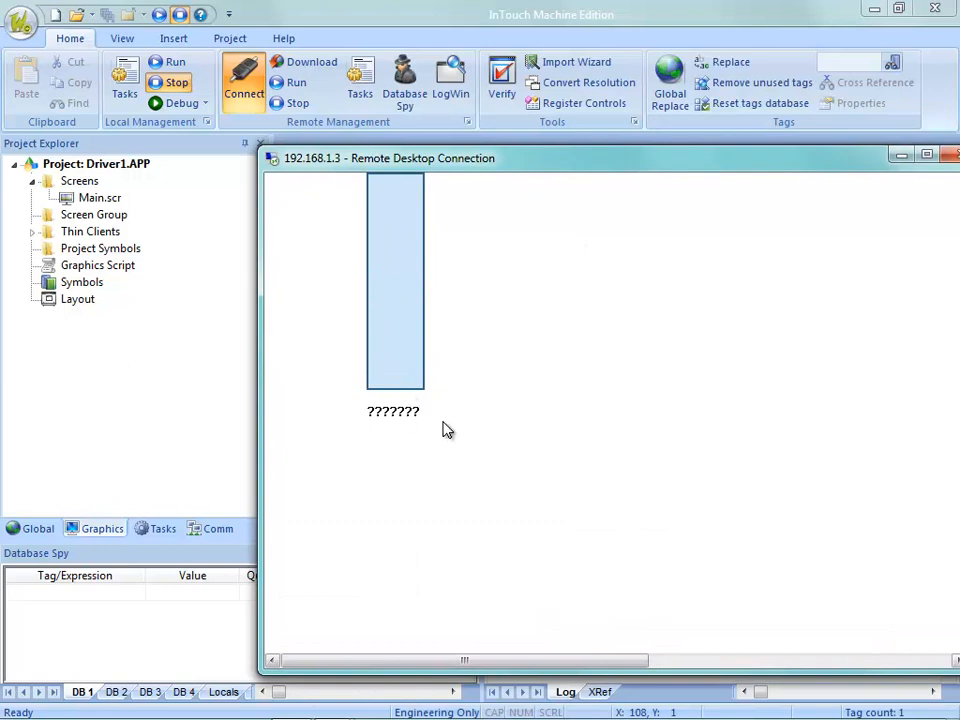
drag(536, 157, 444, 133)
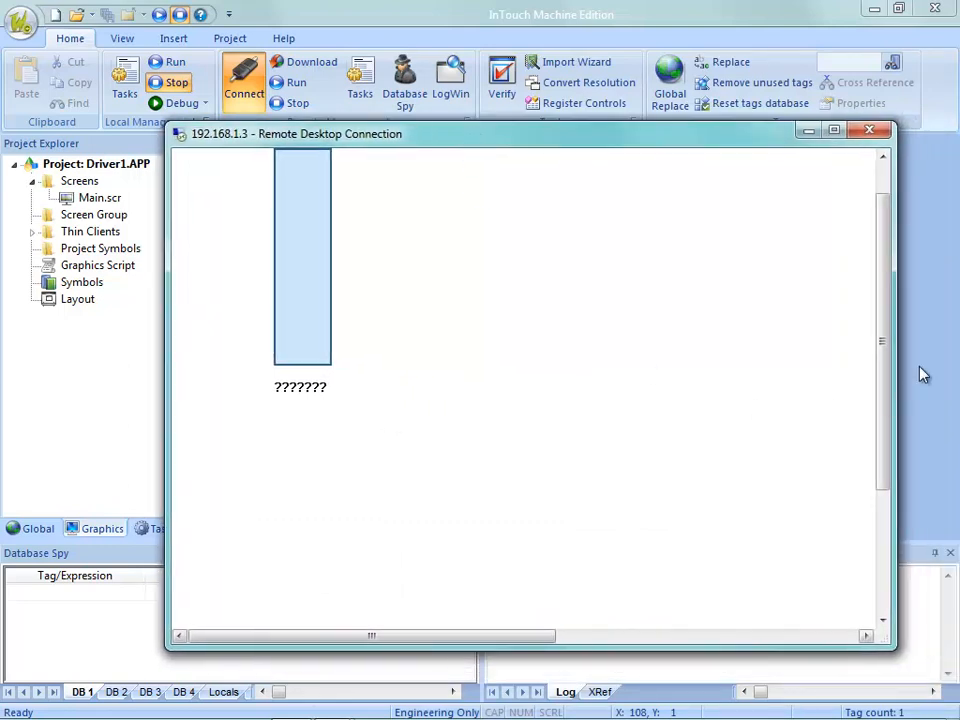
drag(885, 369, 883, 358)
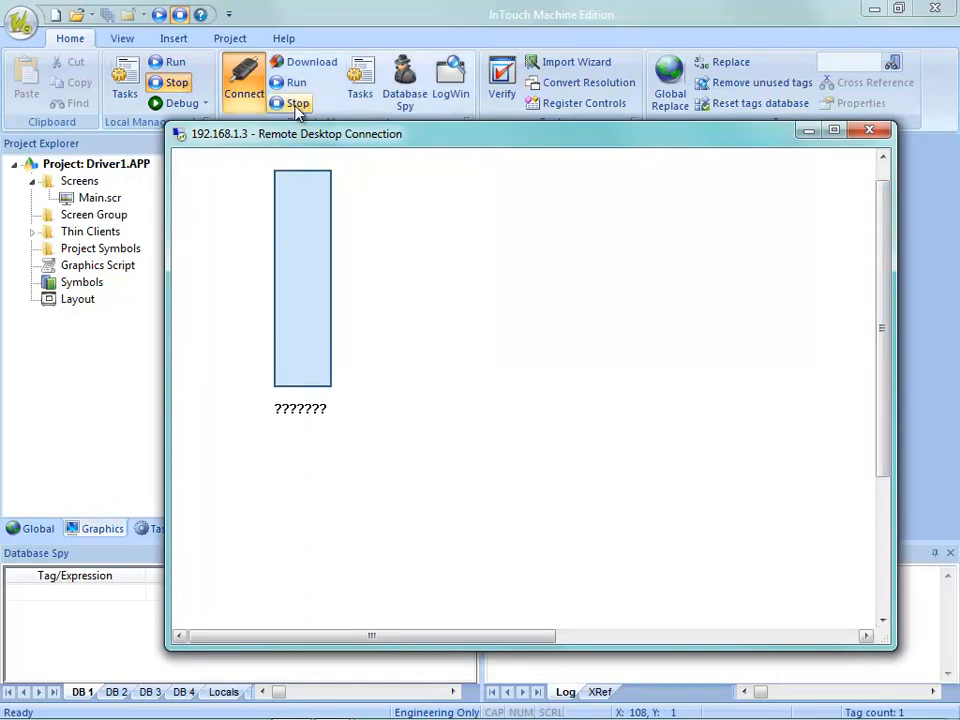
drag(329, 136, 430, 0)
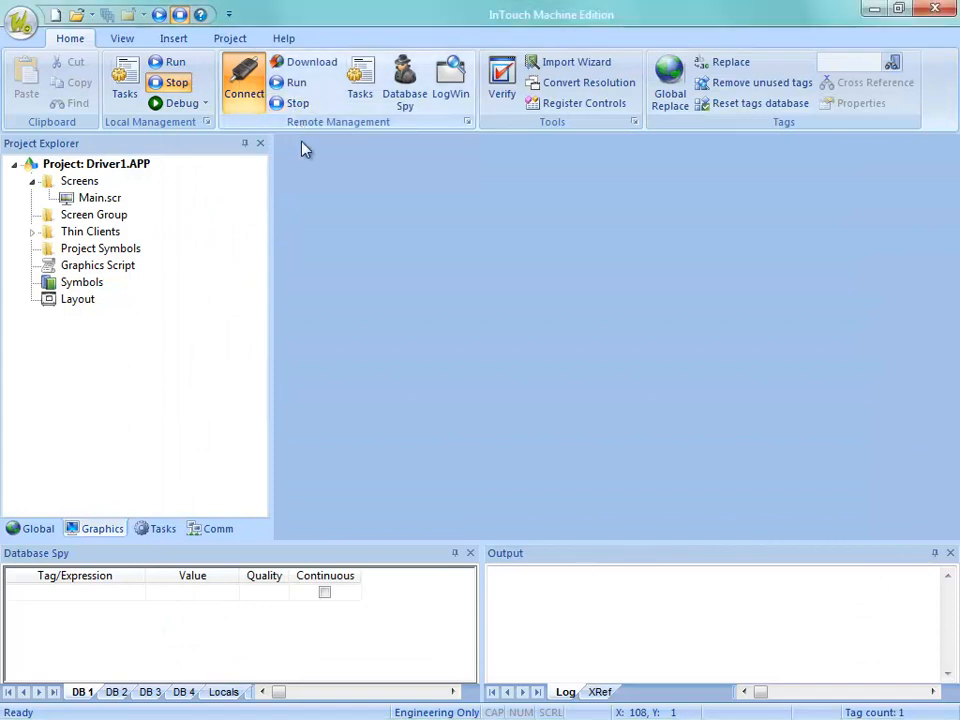
Reopen the MOTCP main driver sheet and check the Temperature row's station entry.
click(210, 529)
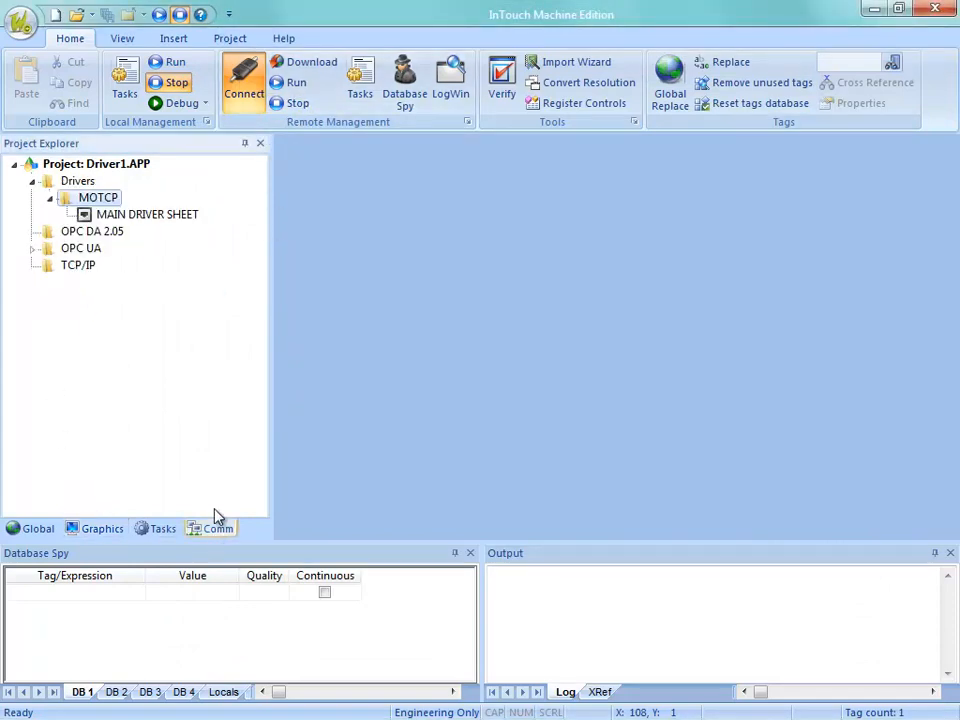
double_click(104, 220)
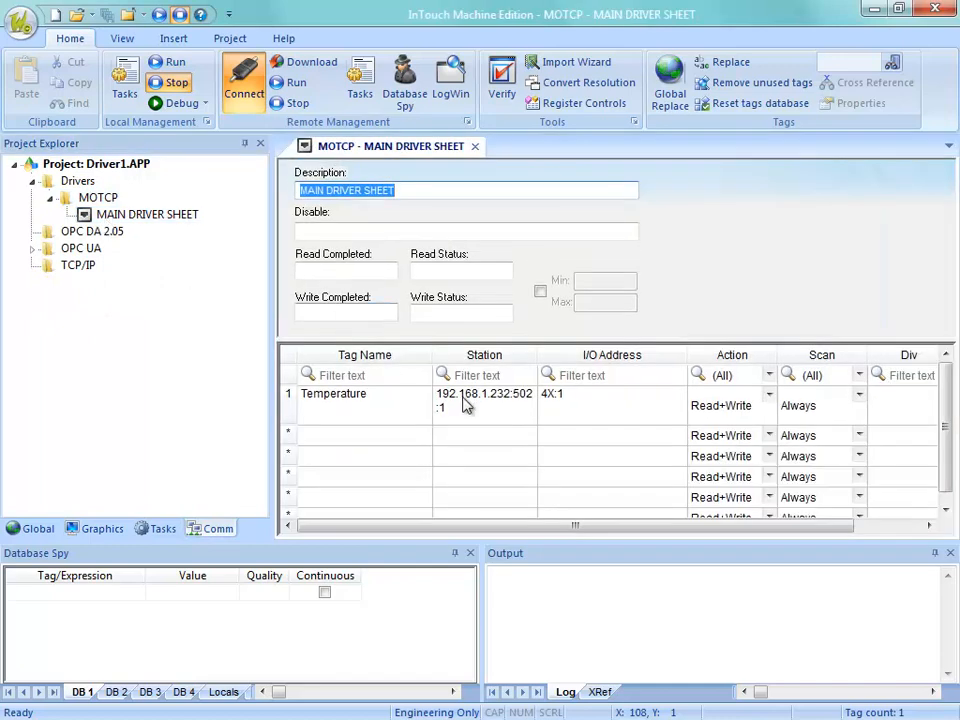
click(465, 403)
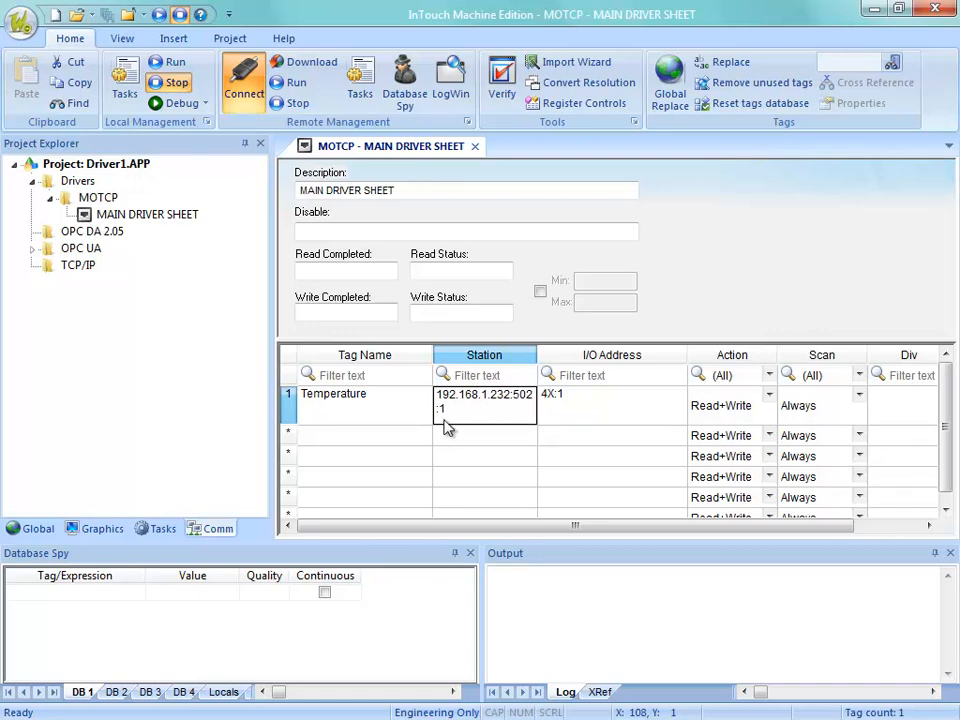
Ping the driver station address 192.168.1.232 twice from a Command Prompt to check the network connection, and close the prompt.
click(113, 598)
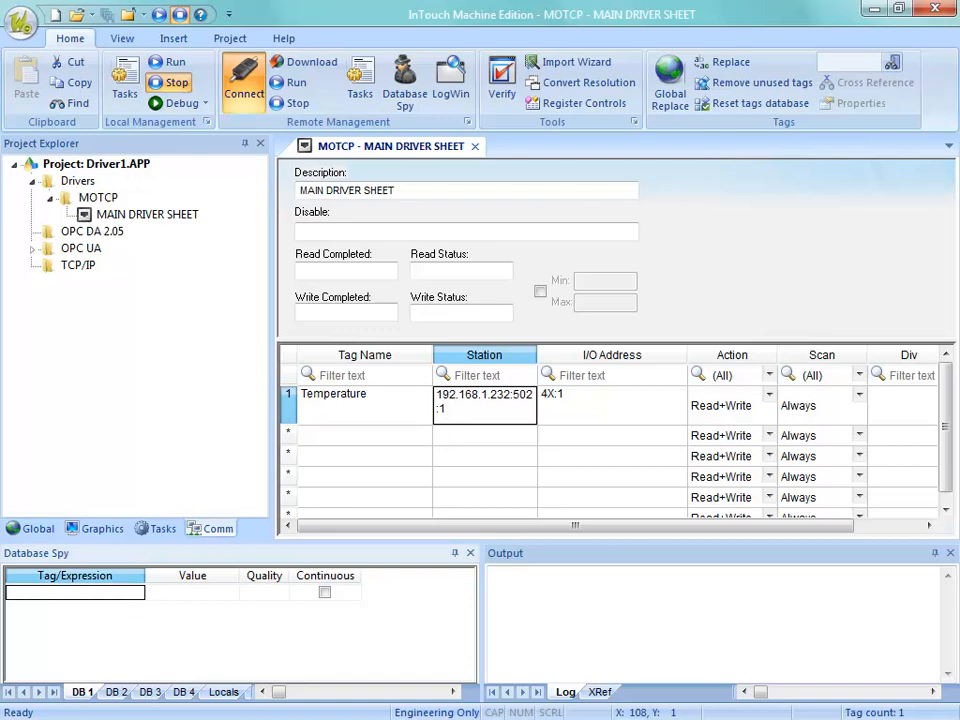
click(22, 703)
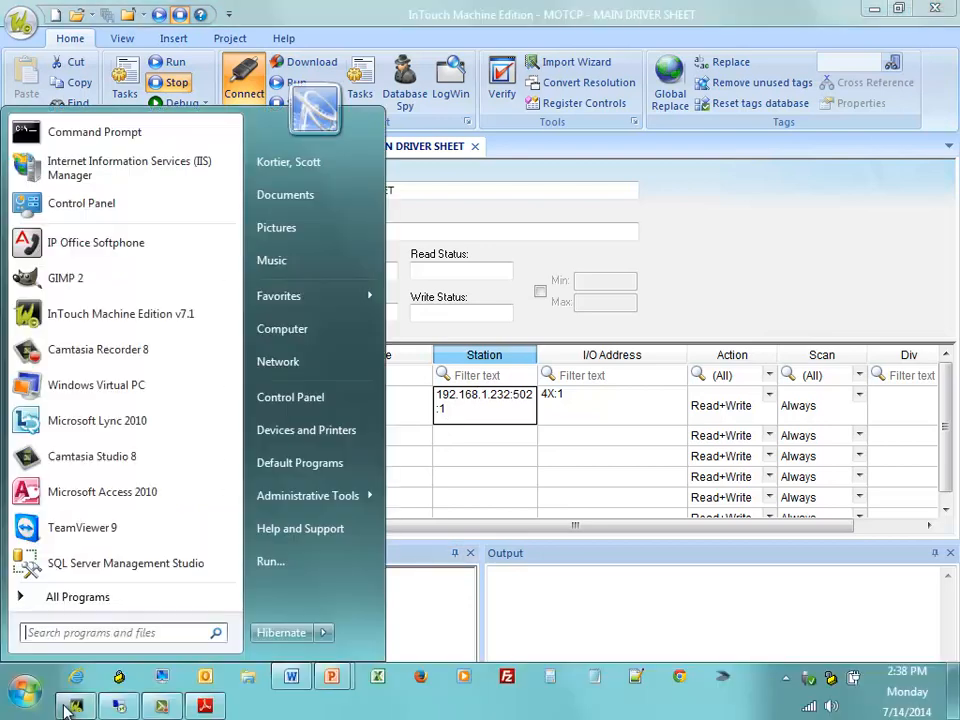
click(80, 131)
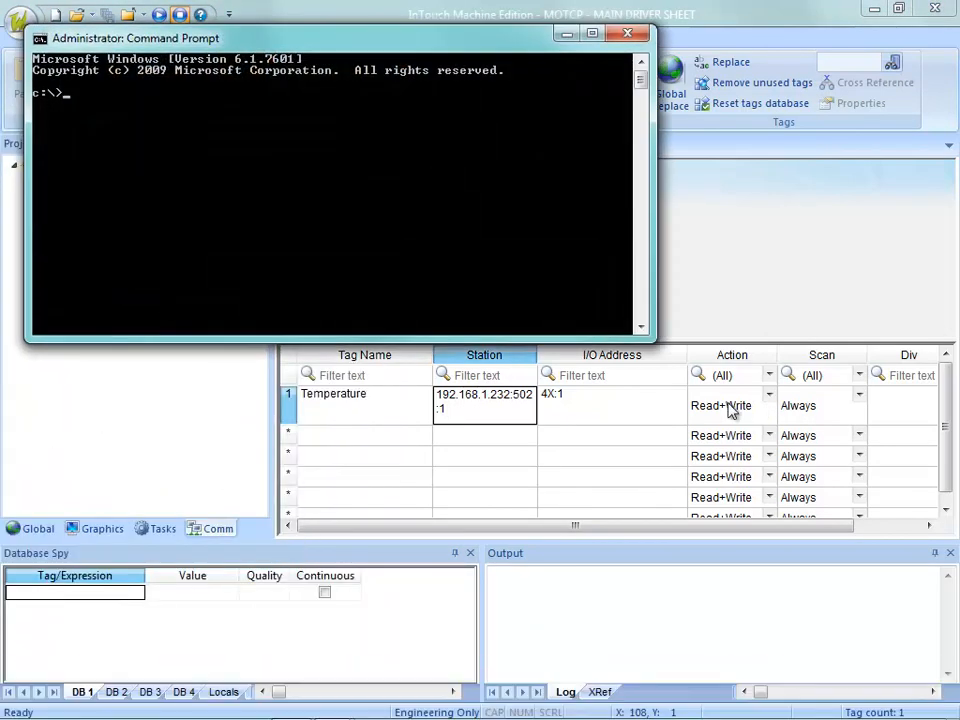
text(poining 192.168.1.232)
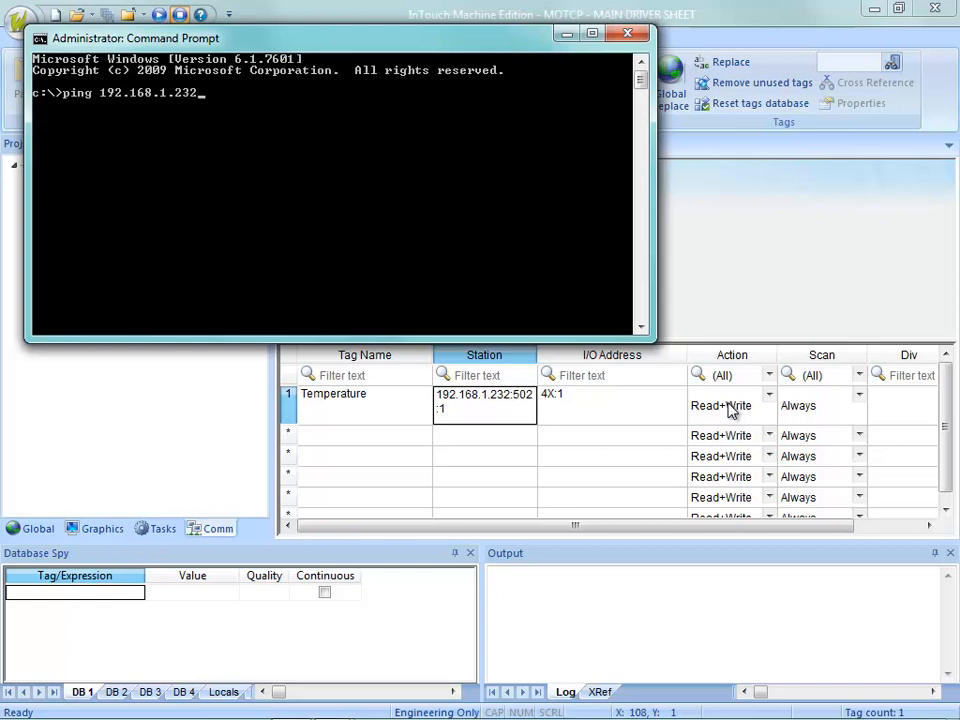
key(Return)
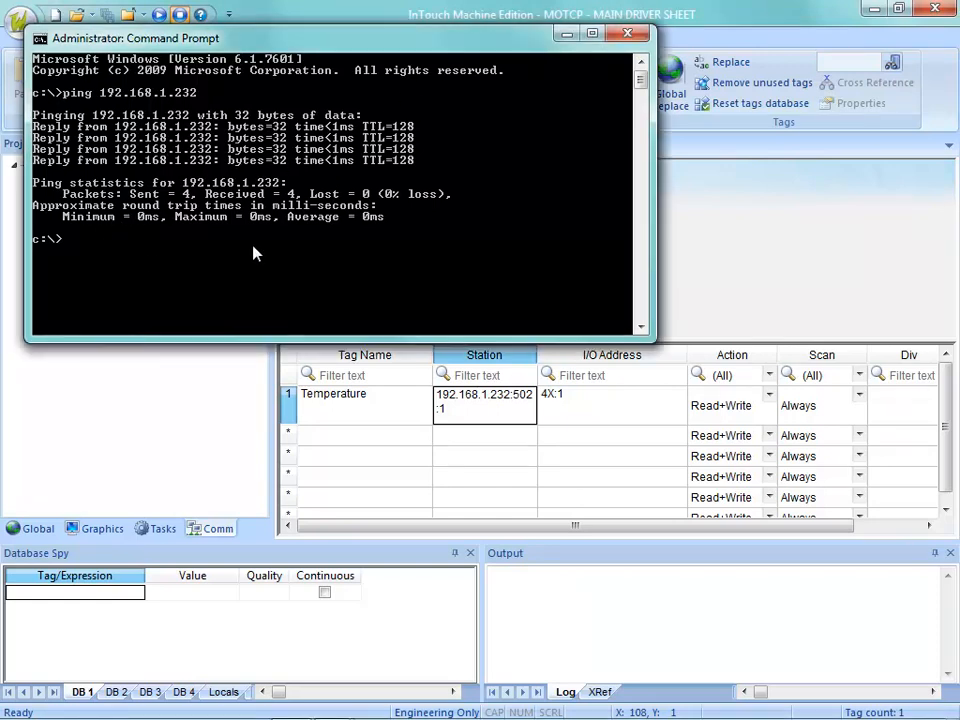
key(Up)
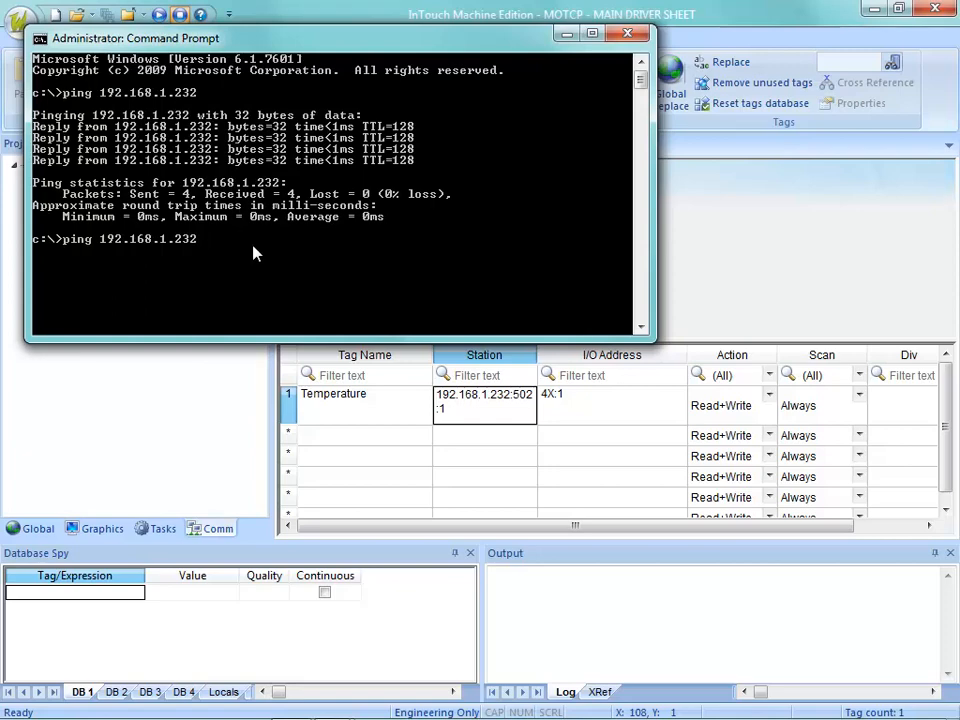
key(Return)
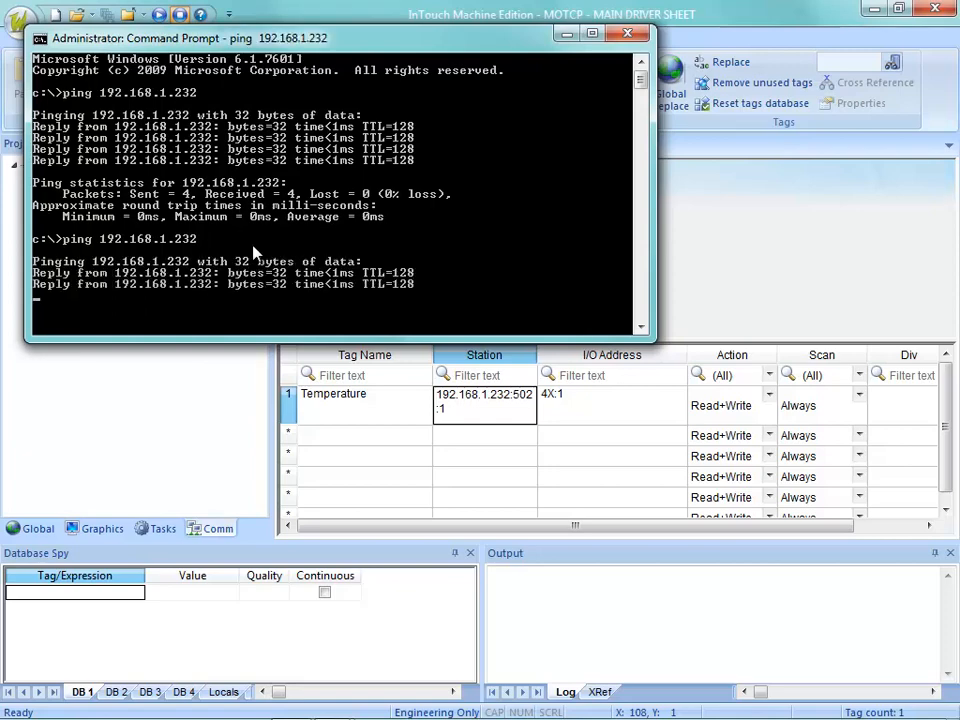
click(628, 36)
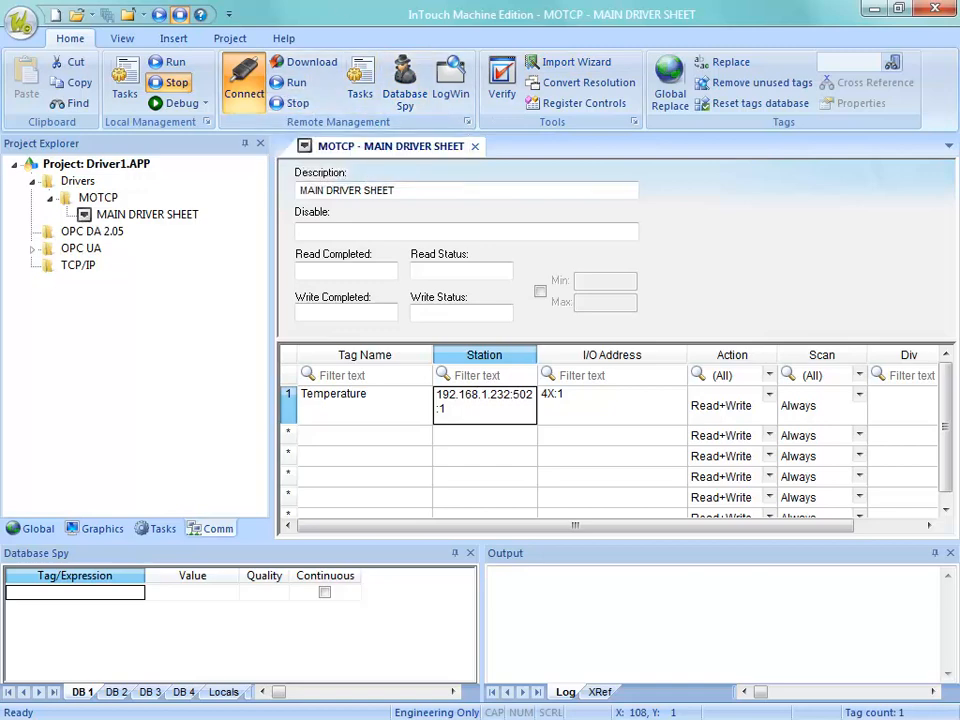
Run the project on the remote target again and check its bar graph in the 192.168.1.3 Remote Desktop window.
drag(530, 0, 489, 209)
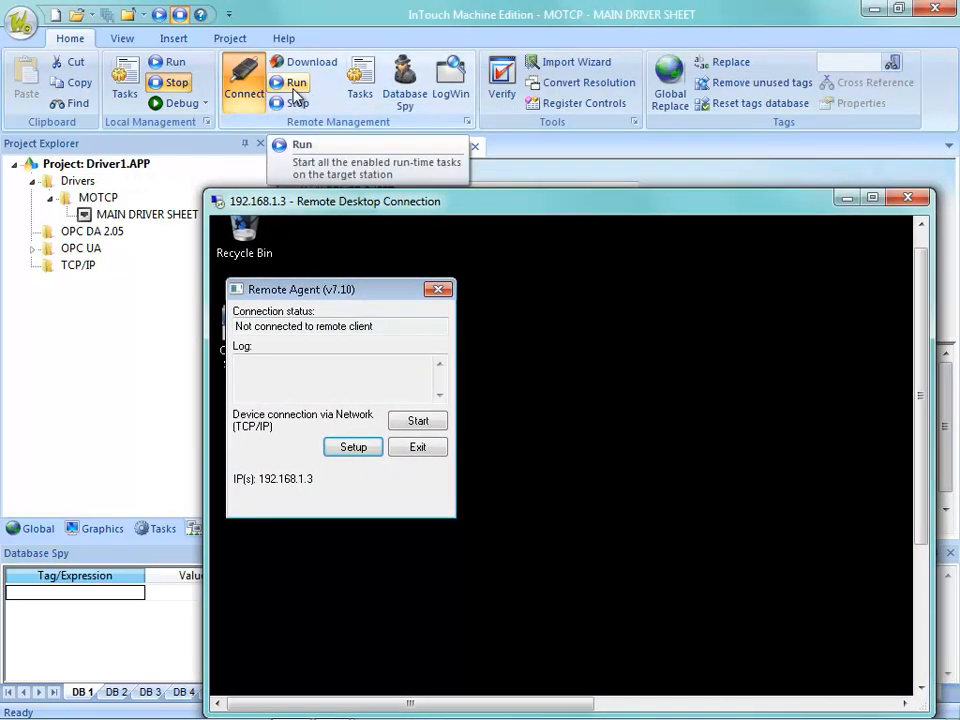
drag(362, 208, 424, 214)
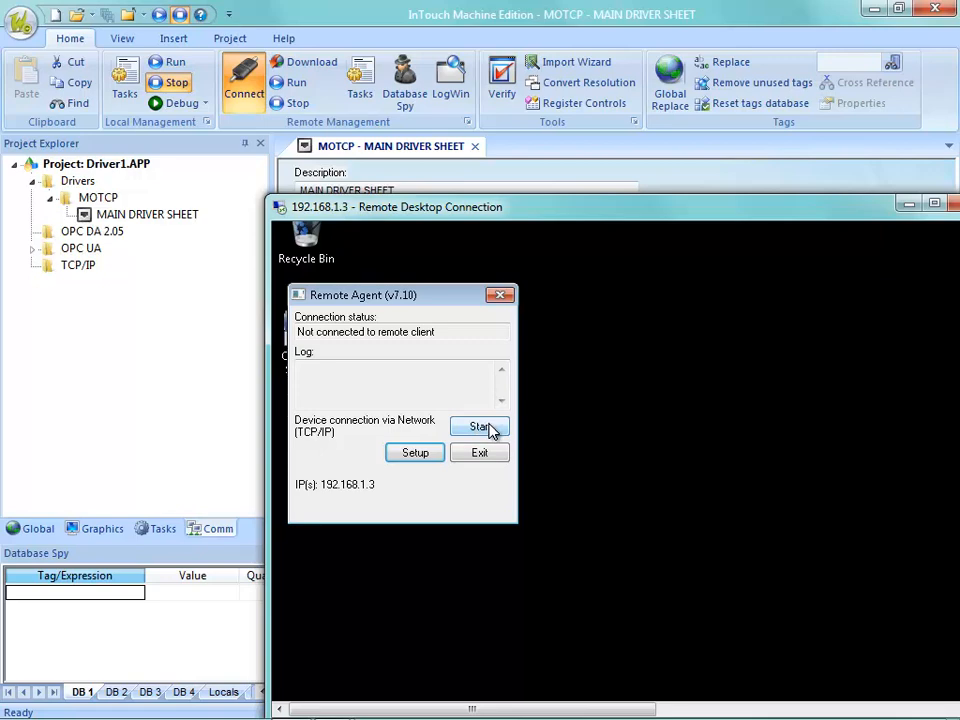
click(293, 88)
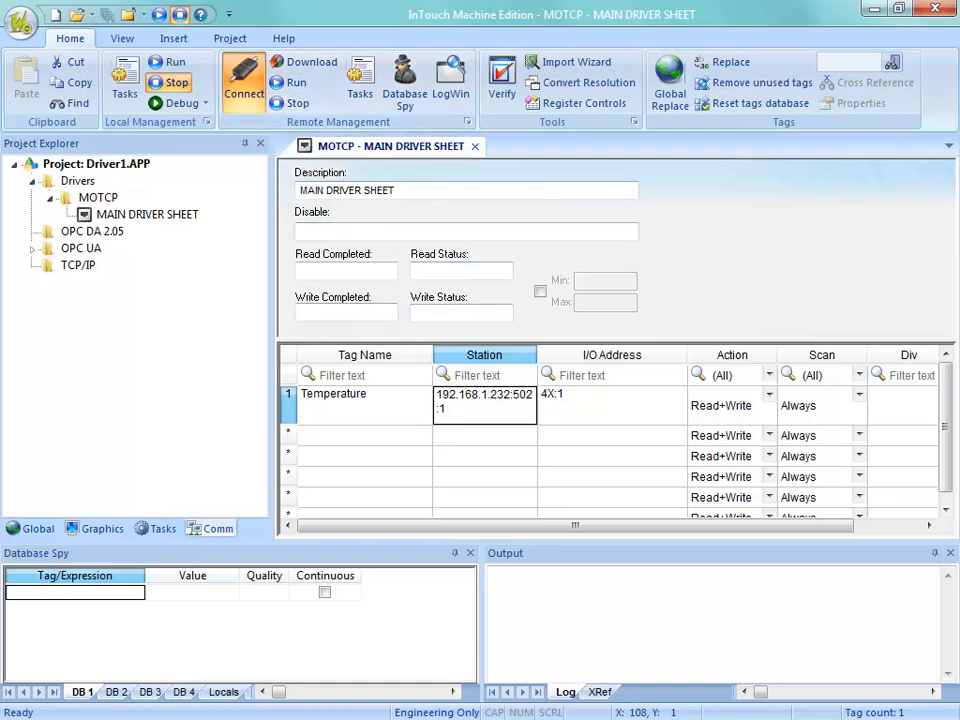
key(alt+Tab)
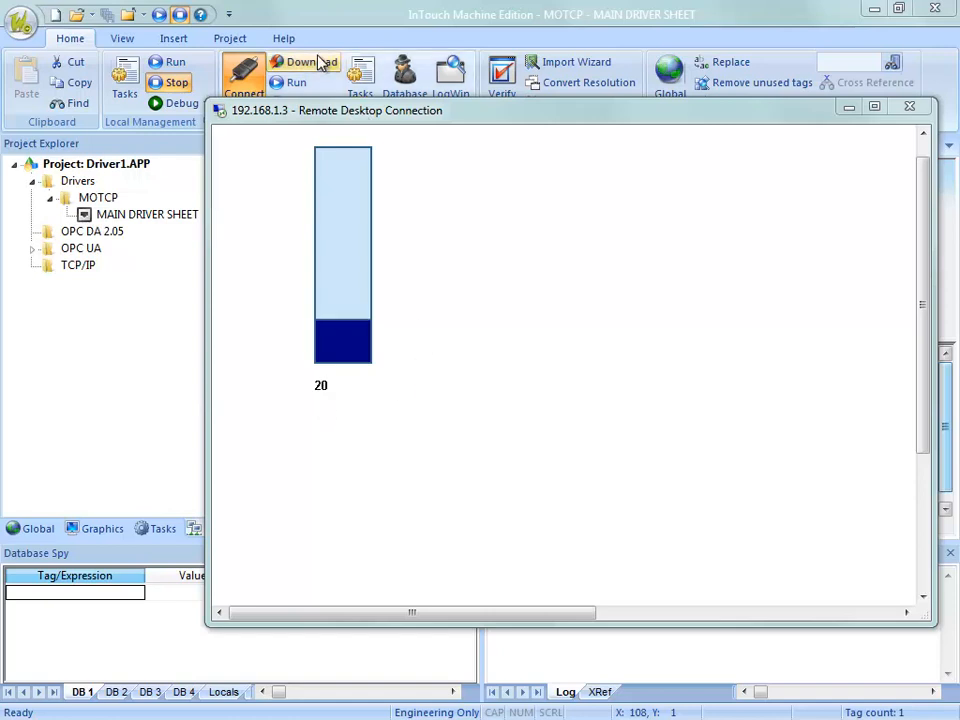
drag(373, 111, 455, 0)
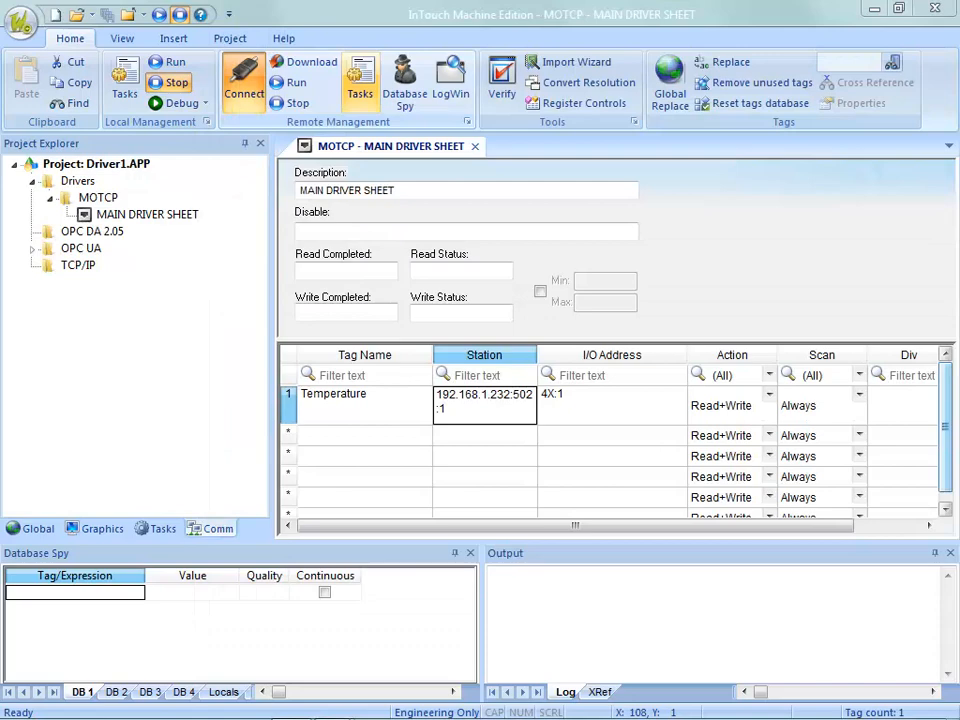
Close the driver sheet, open the Main.scr screen and enable input for the Temperature text data link below the bar graph.
click(475, 146)
click(90, 528)
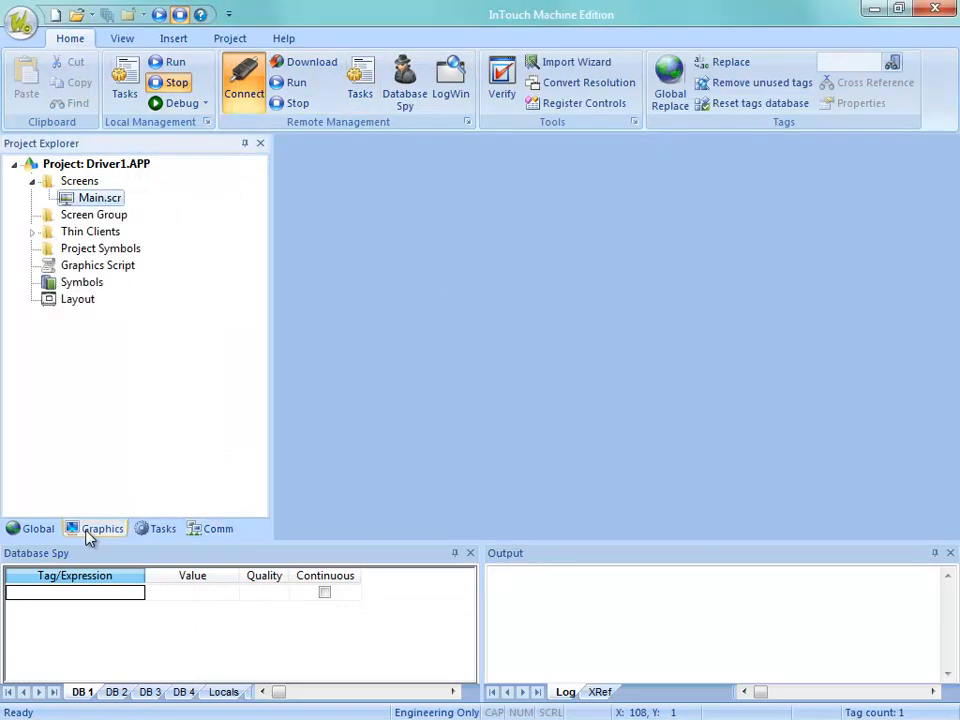
double_click(93, 198)
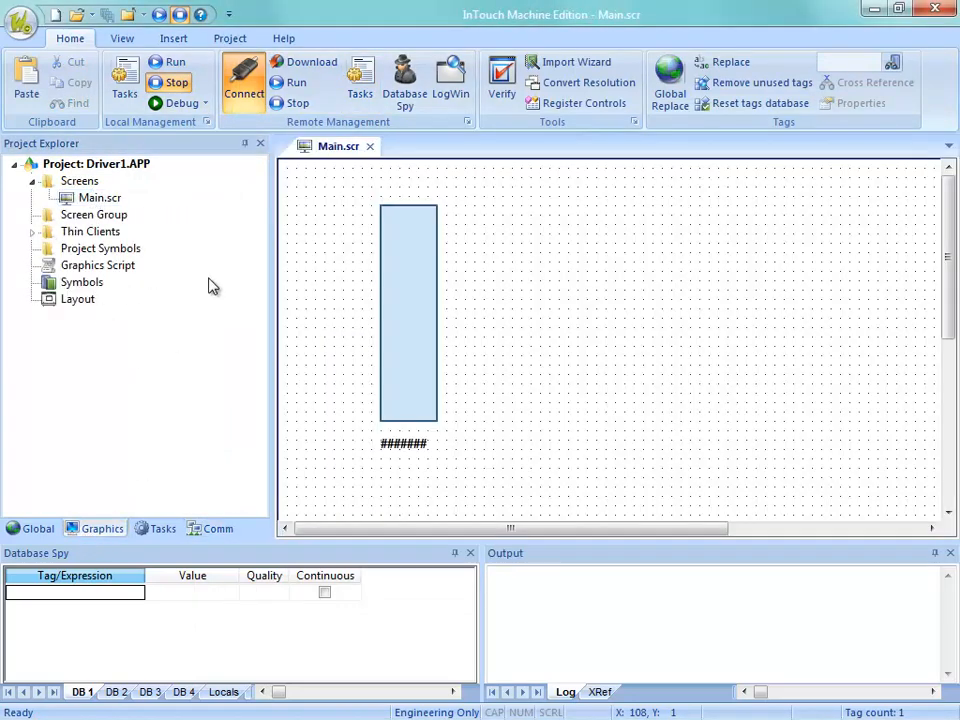
click(412, 452)
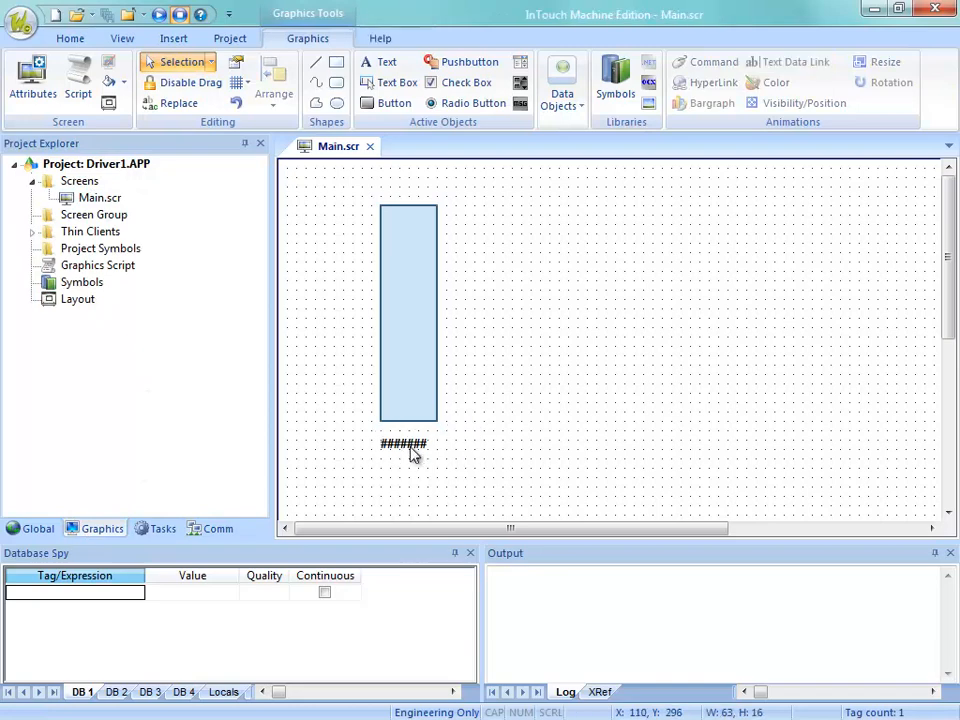
double_click(412, 452)
click(437, 353)
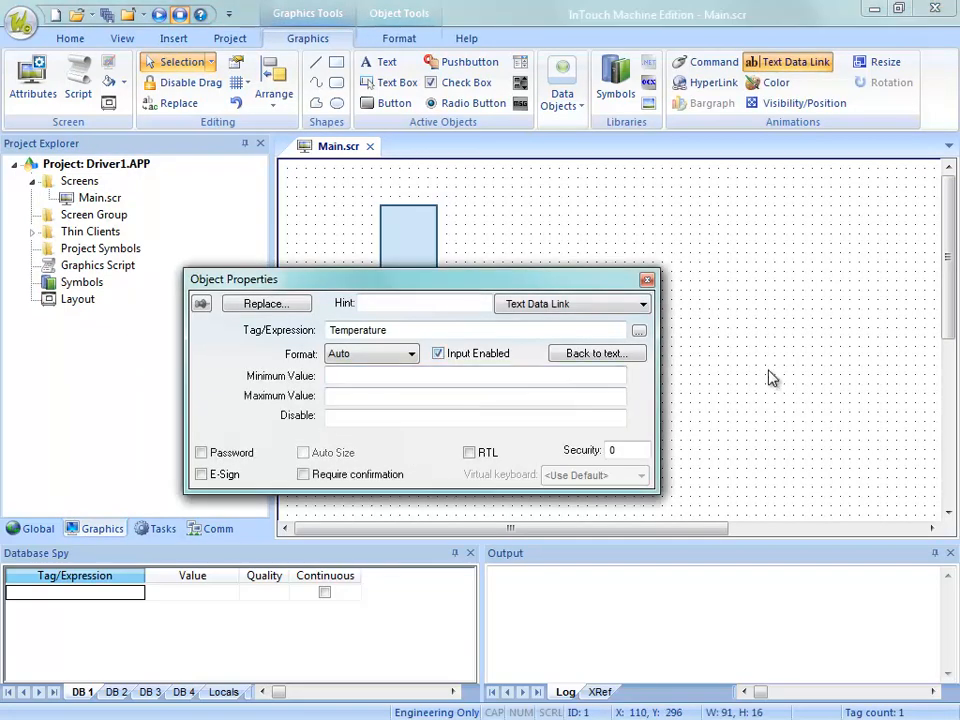
click(769, 372)
Close Main.scr, saving its changes and downloading the screen file to the target system.
click(371, 146)
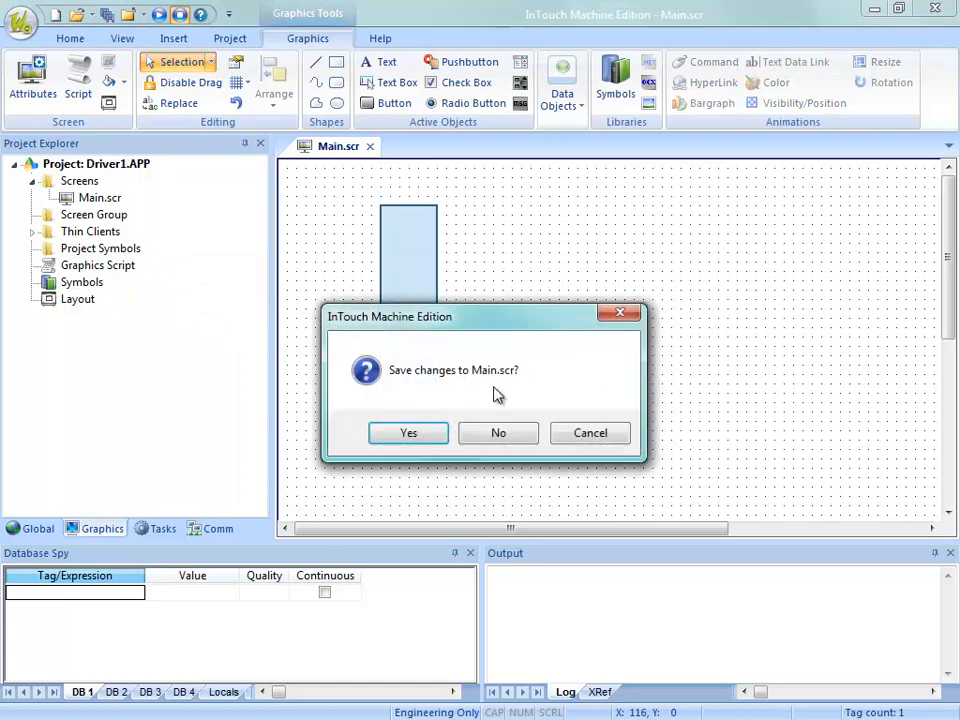
click(435, 435)
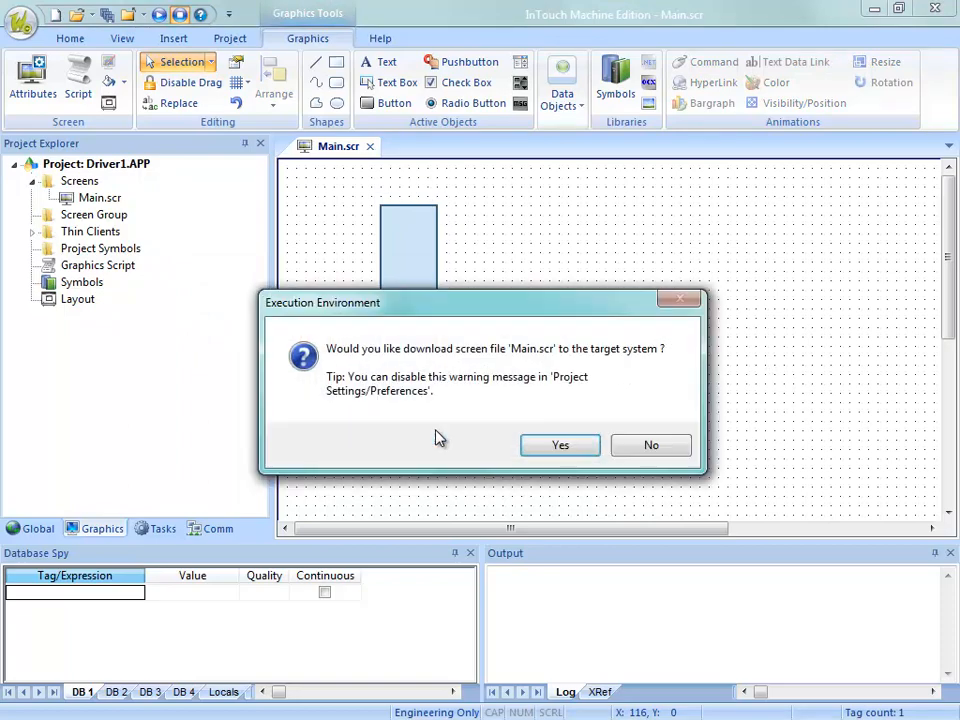
click(557, 446)
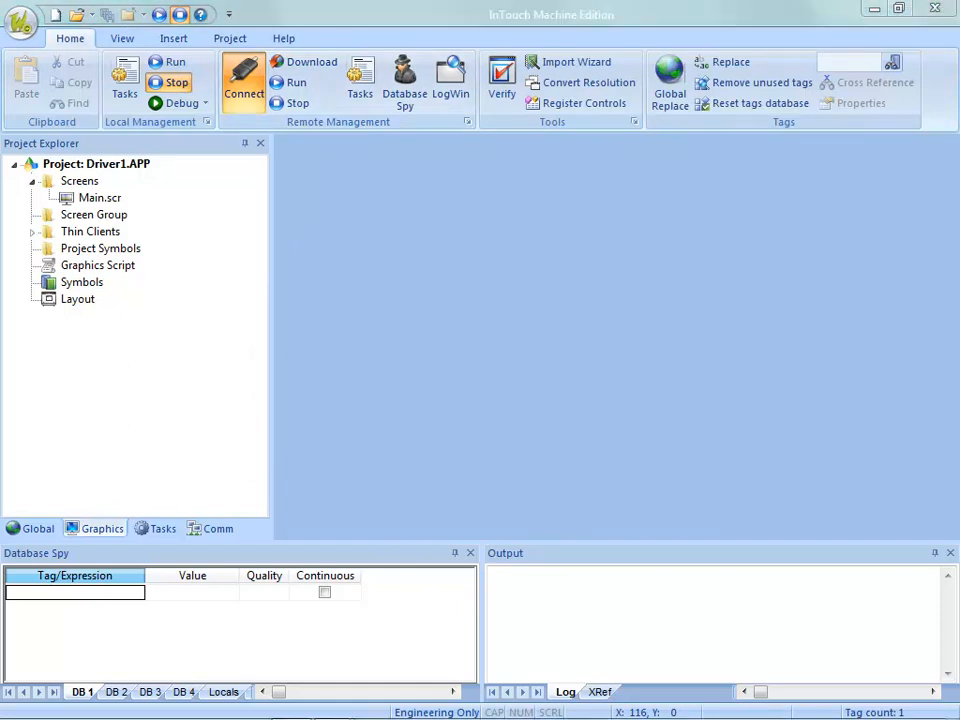
Enter 12 as the value below the bar graph in the 192.168.1.3 Remote Desktop window, and put the window away.
drag(604, 2, 588, 117)
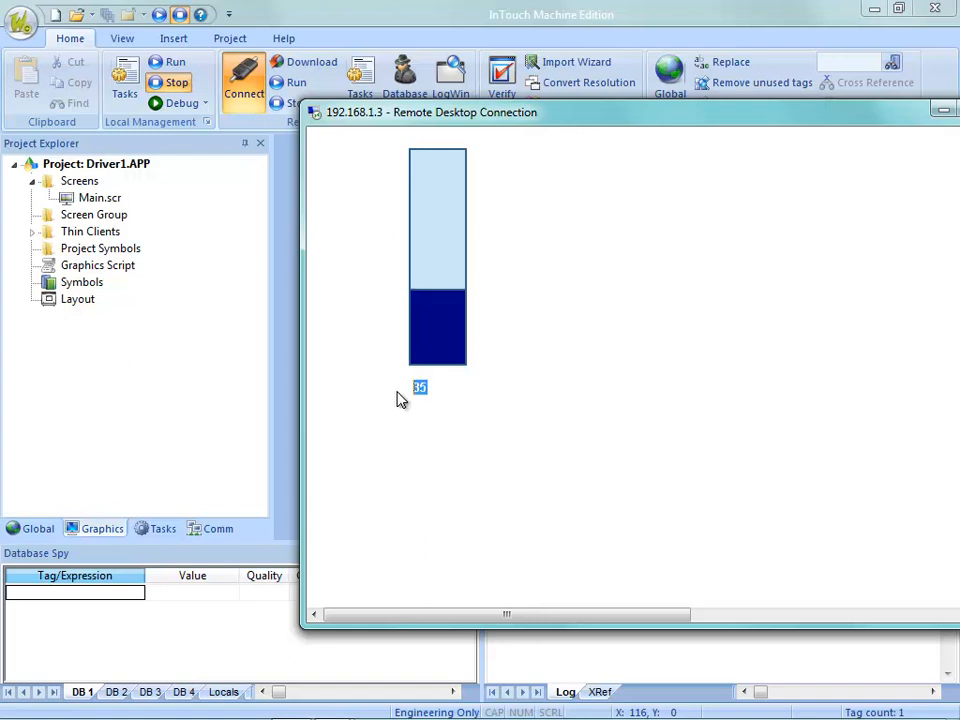
text(10)
key(BackSpace)
key(BackSpace)
key(BackSpace)
key(BackSpace)
text(10)
key(Return)
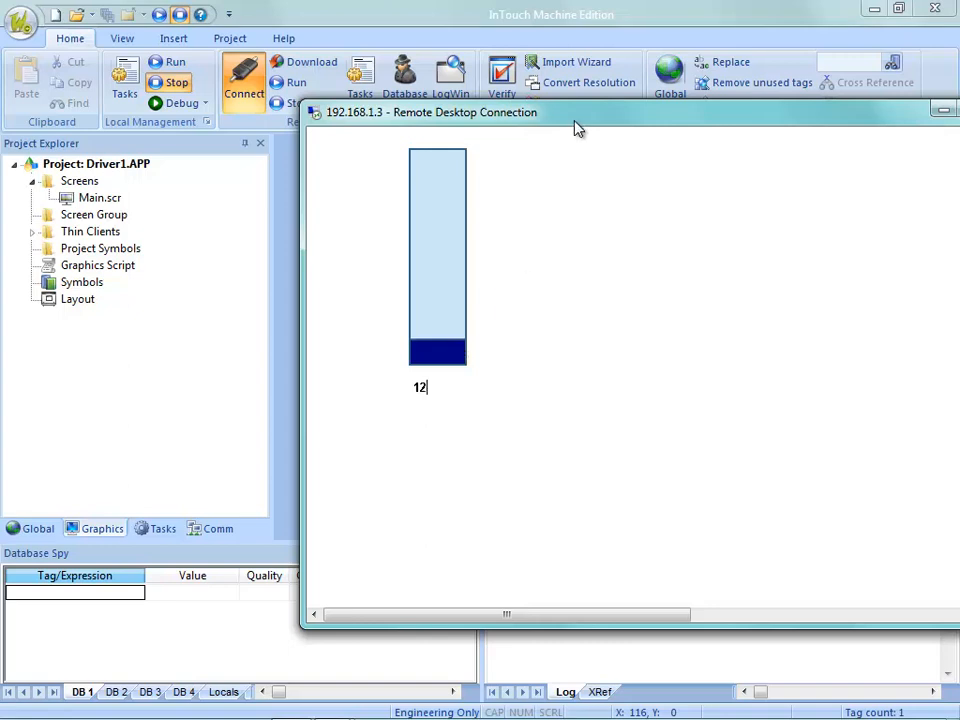
drag(575, 120, 579, 41)
click(947, 31)
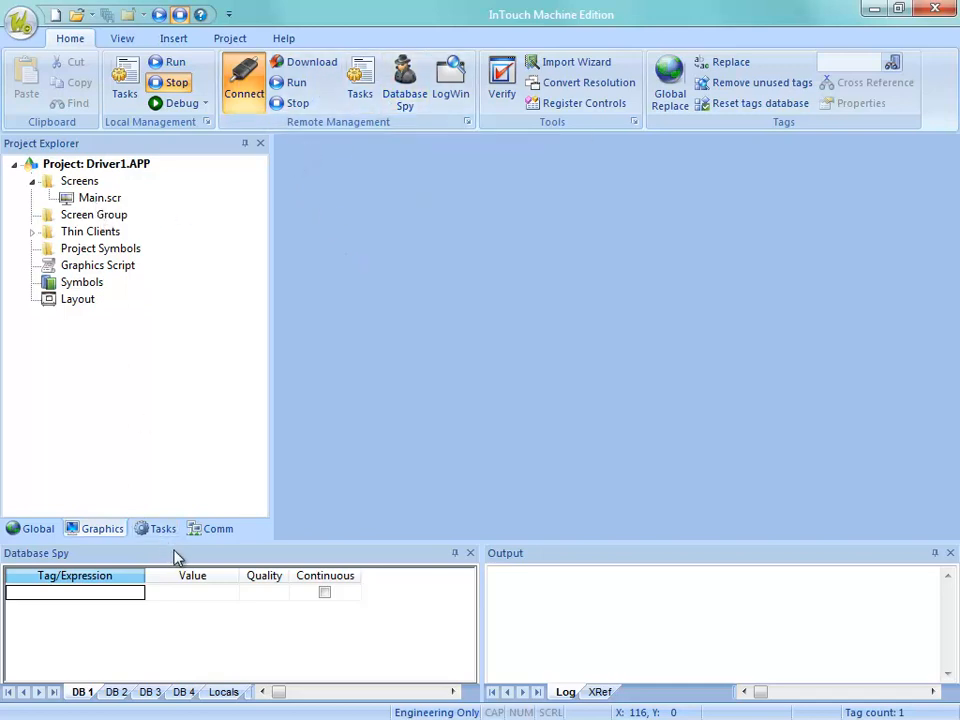
Reopen the MOTCP main driver sheet and set Read Completed to RdCp, creating it as a Boolean tag.
click(213, 529)
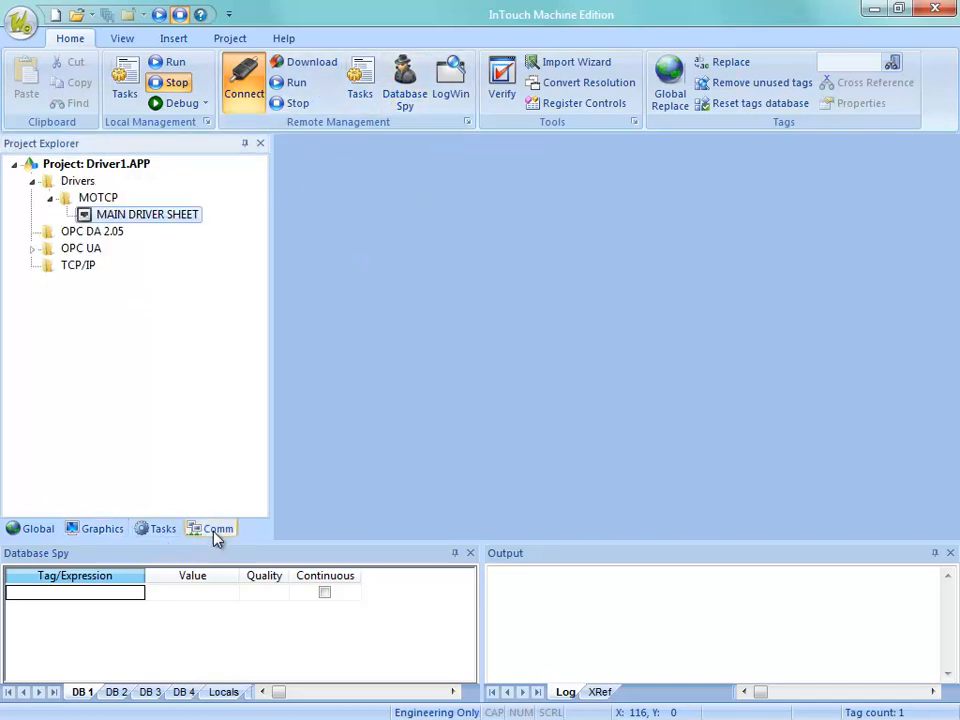
double_click(141, 216)
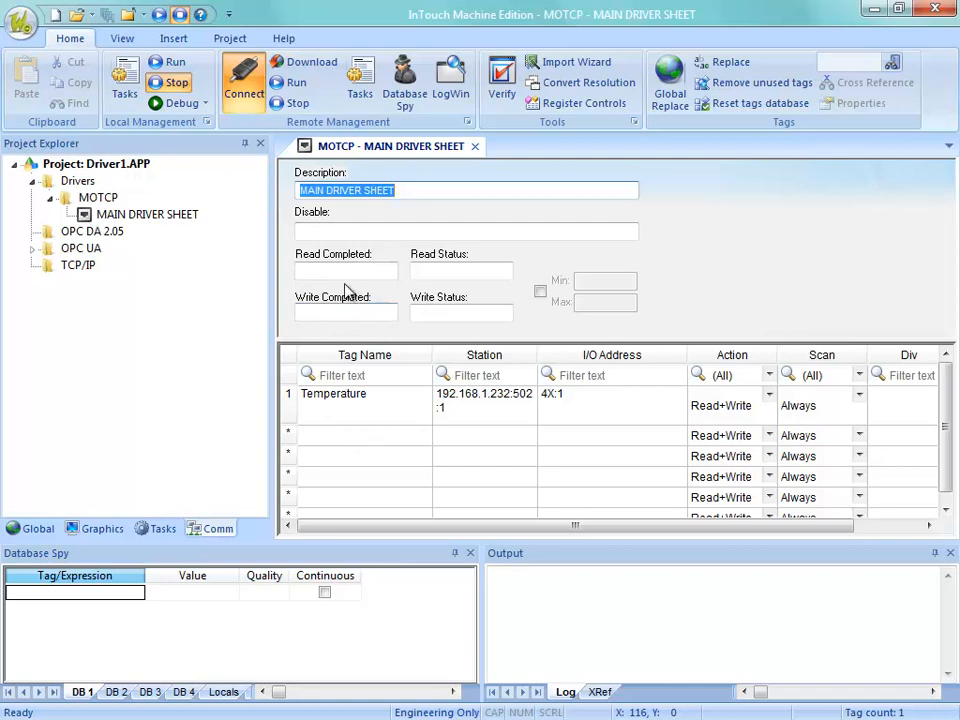
click(329, 231)
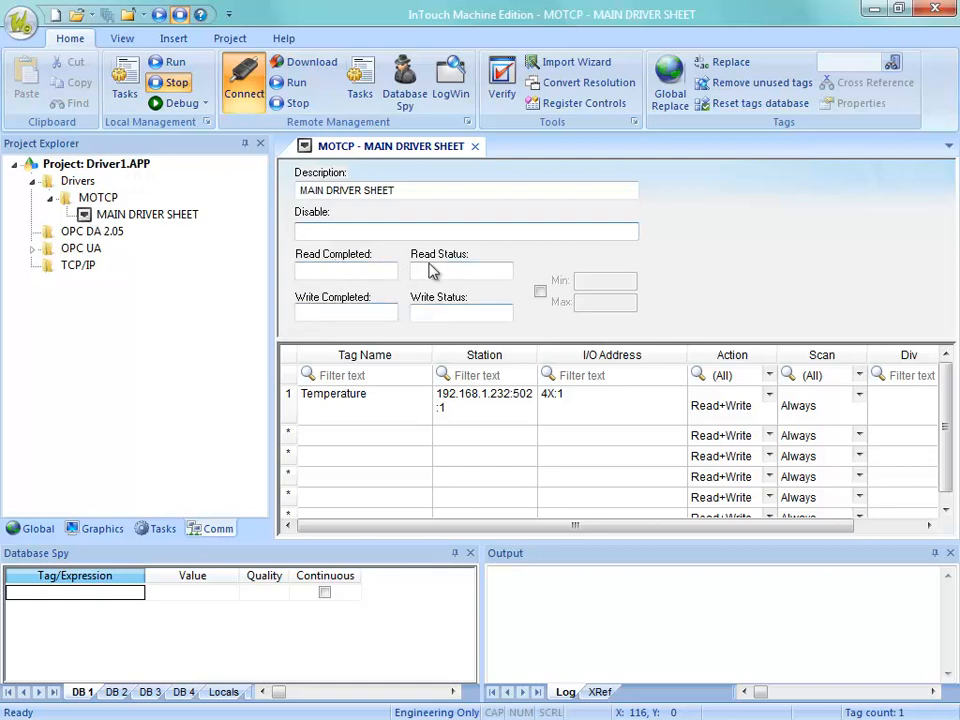
click(359, 275)
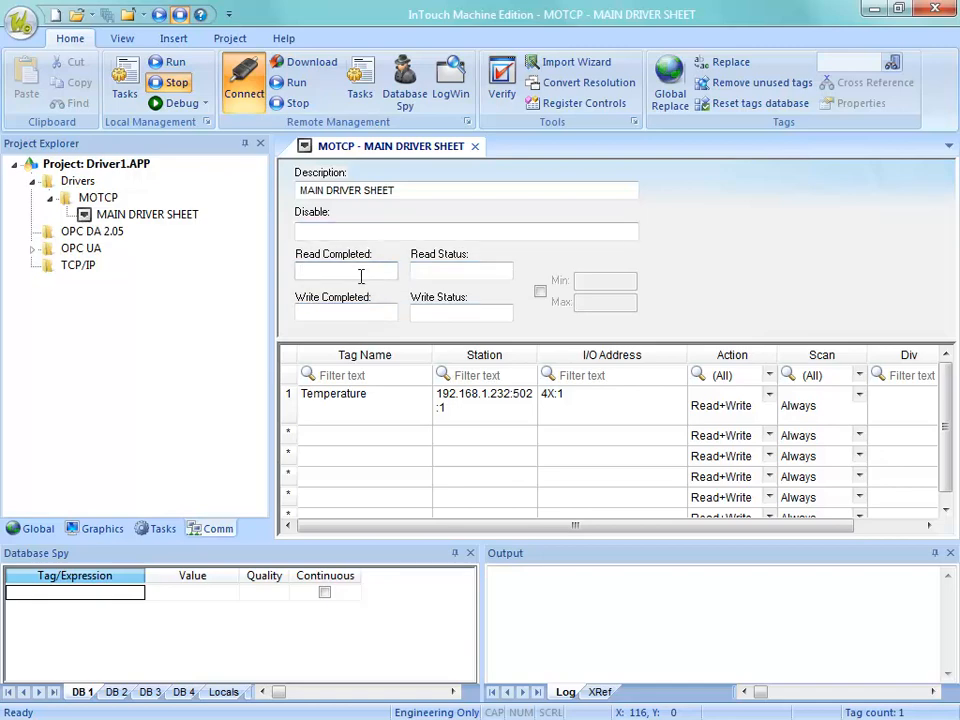
text(RdCp)
key(Return)
key(Return)
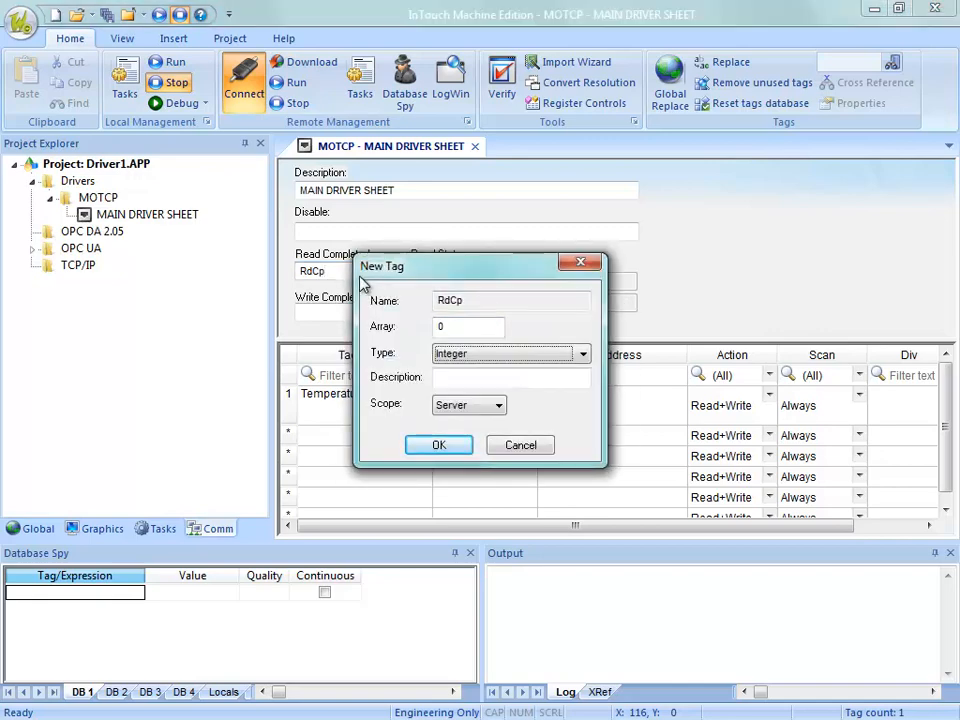
key(b)
key(Return)
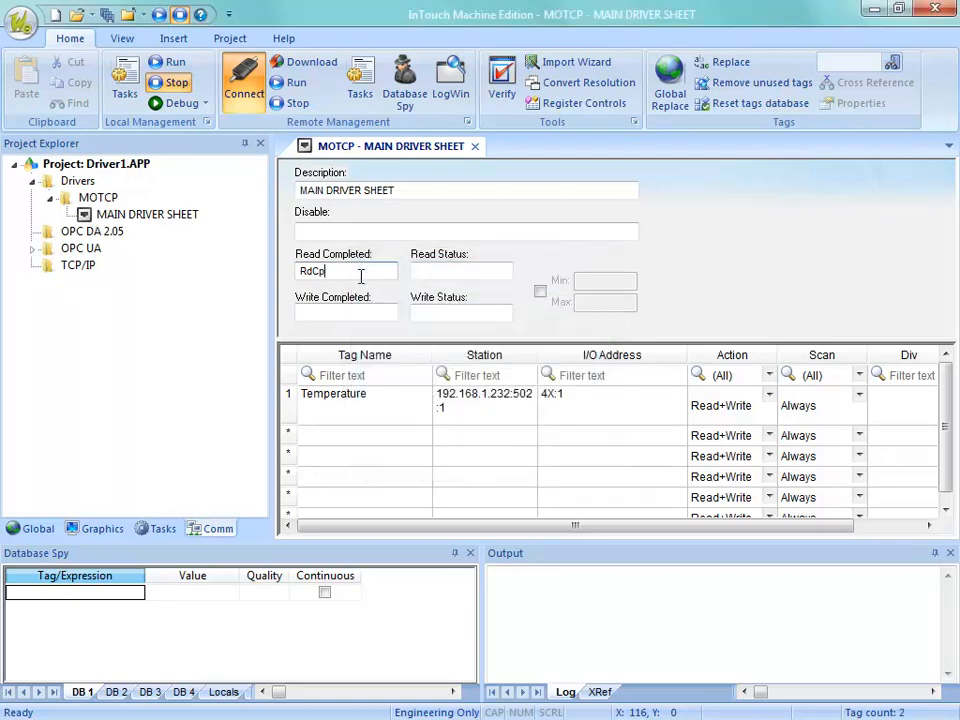
Set Write Completed on the driver sheet to WrCp, creating it as a Boolean tag.
click(377, 313)
text(WrCp)
key(Return)
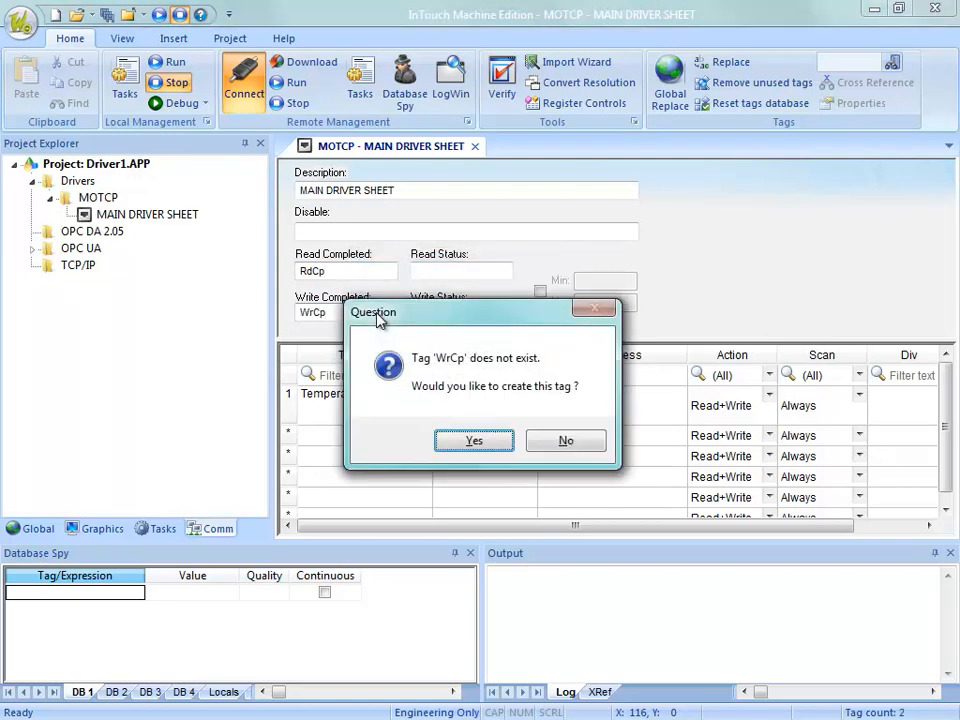
key(Return)
key(b)
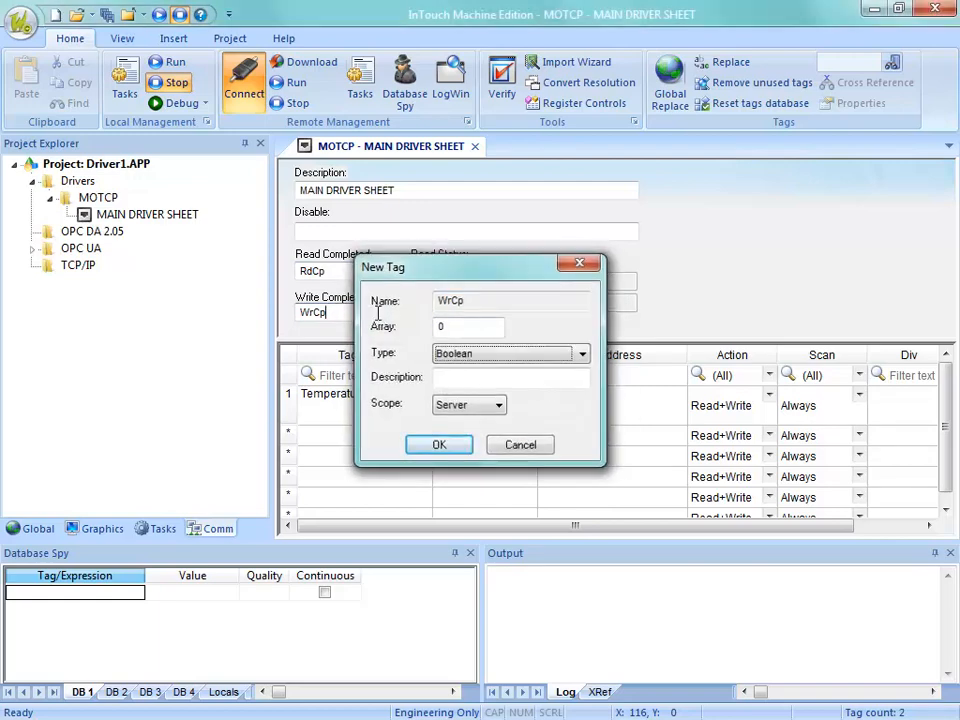
key(Return)
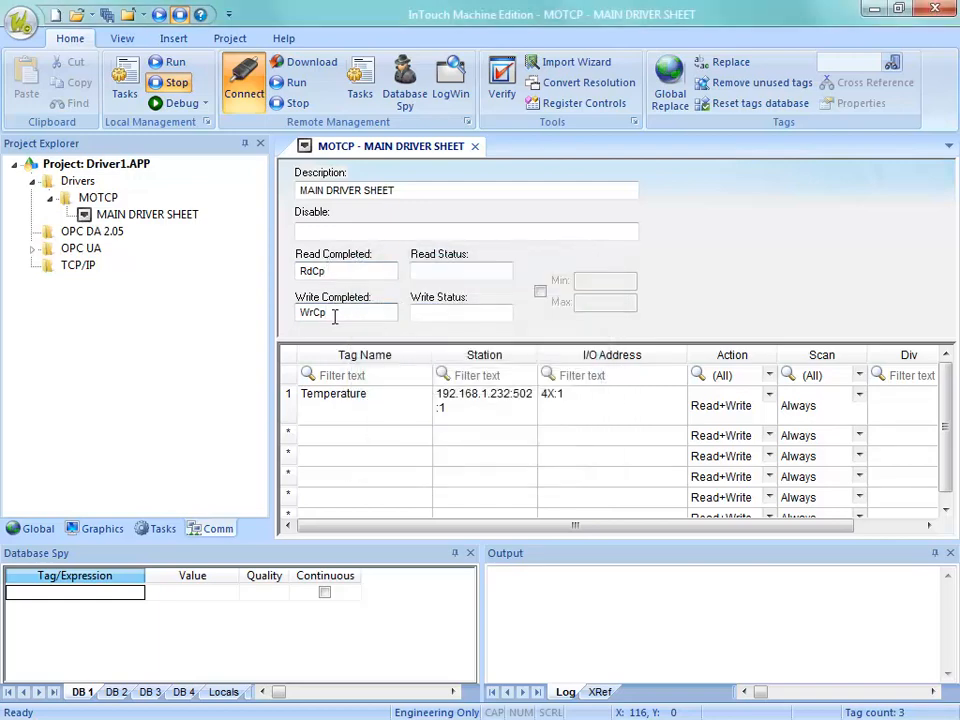
Set Read Status on the driver sheet to RdSt, creating it as an Integer tag.
click(441, 270)
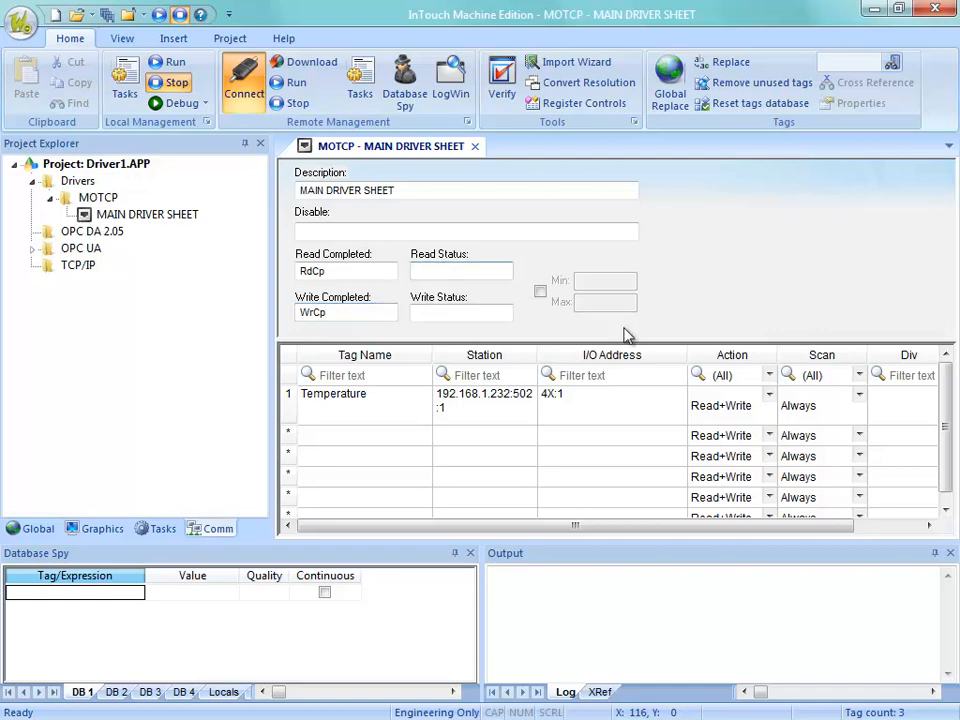
text(R)
text(e)
text(S)
text(t)
key(Return)
key(Return)
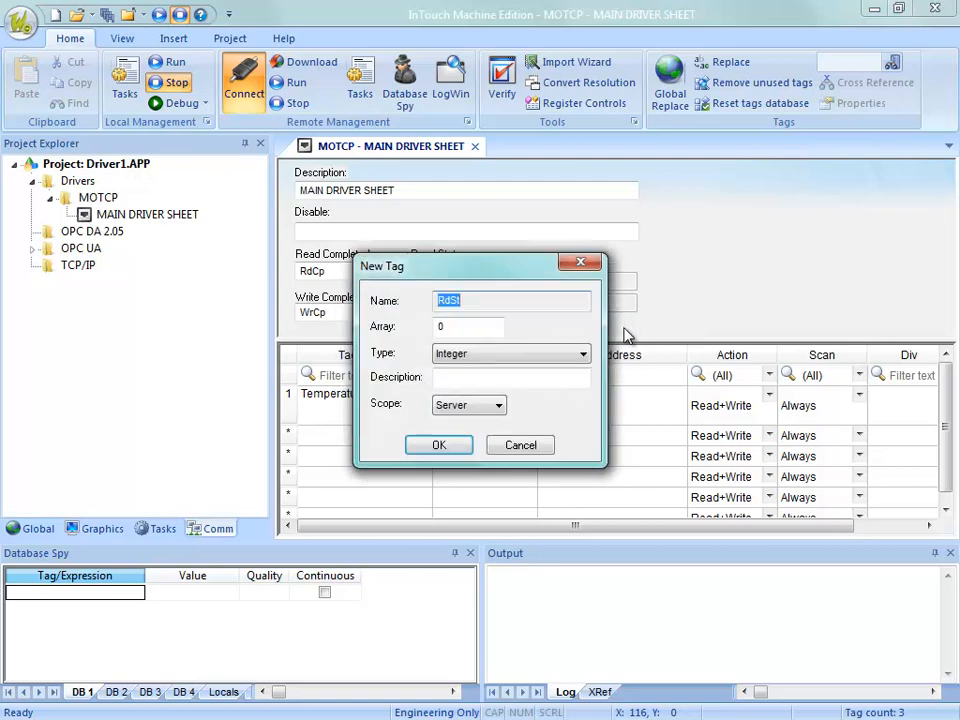
key(Tab)
key(Tab)
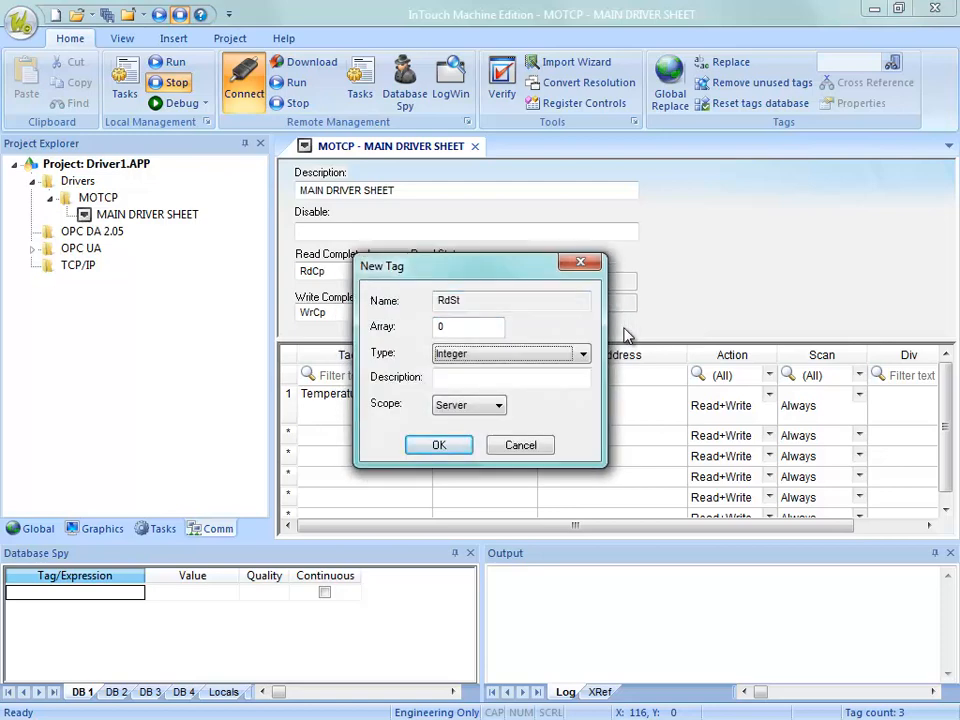
click(446, 452)
Set Write Status on the driver sheet to WrSt, creating it as an Integer tag.
click(462, 314)
text(W)
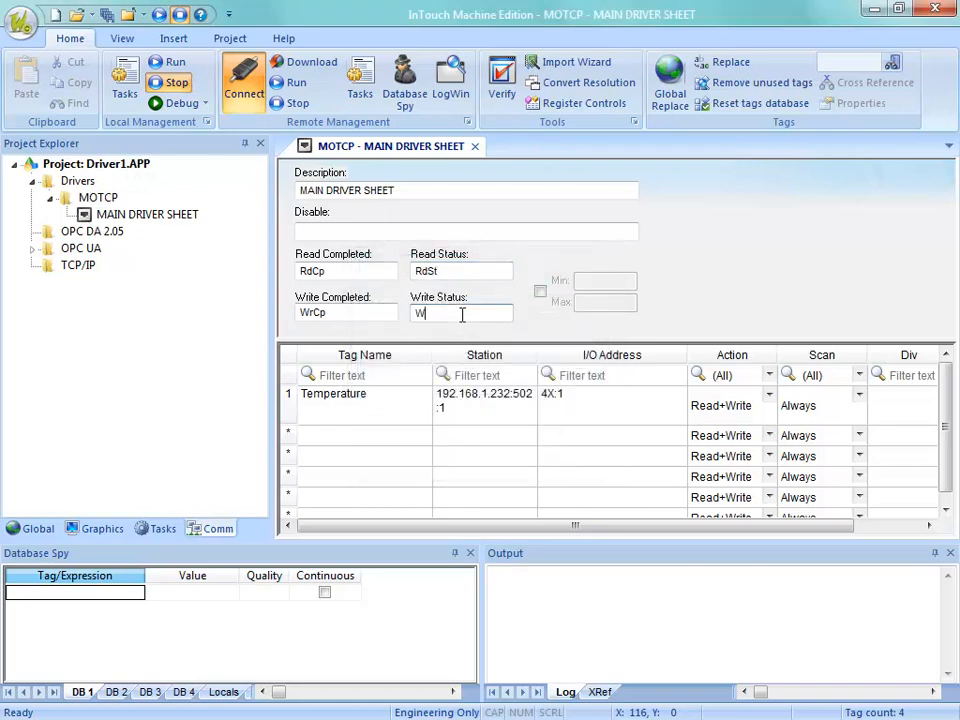
text(rSt)
key(Tab)
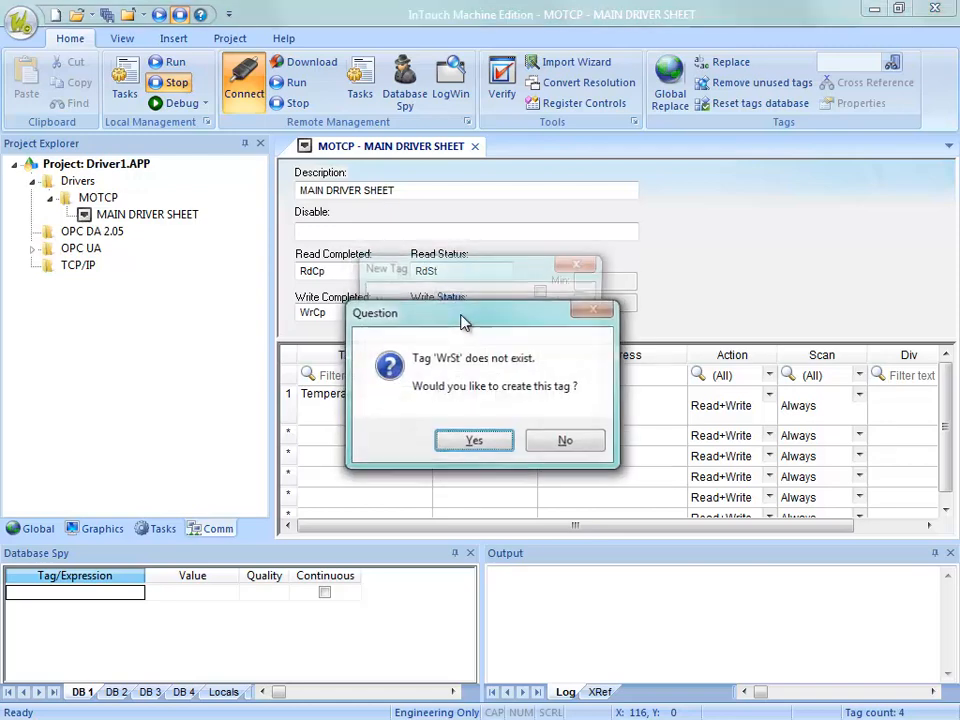
key(Return)
key(Return)
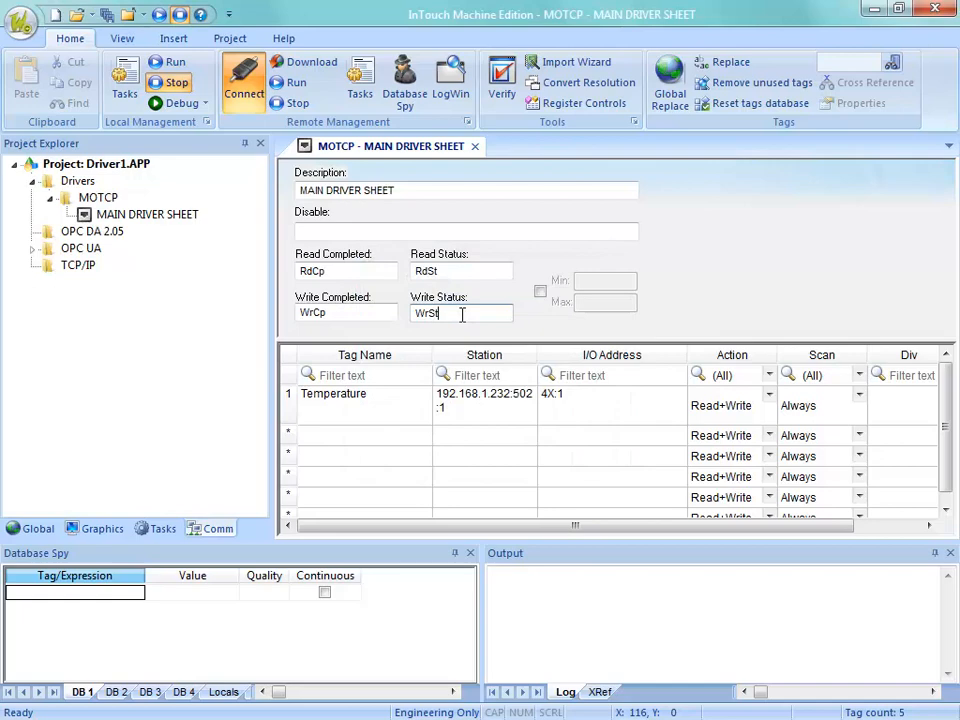
Close the MOTCP main driver sheet, saving its changes, and open the Main.scr screen.
click(475, 146)
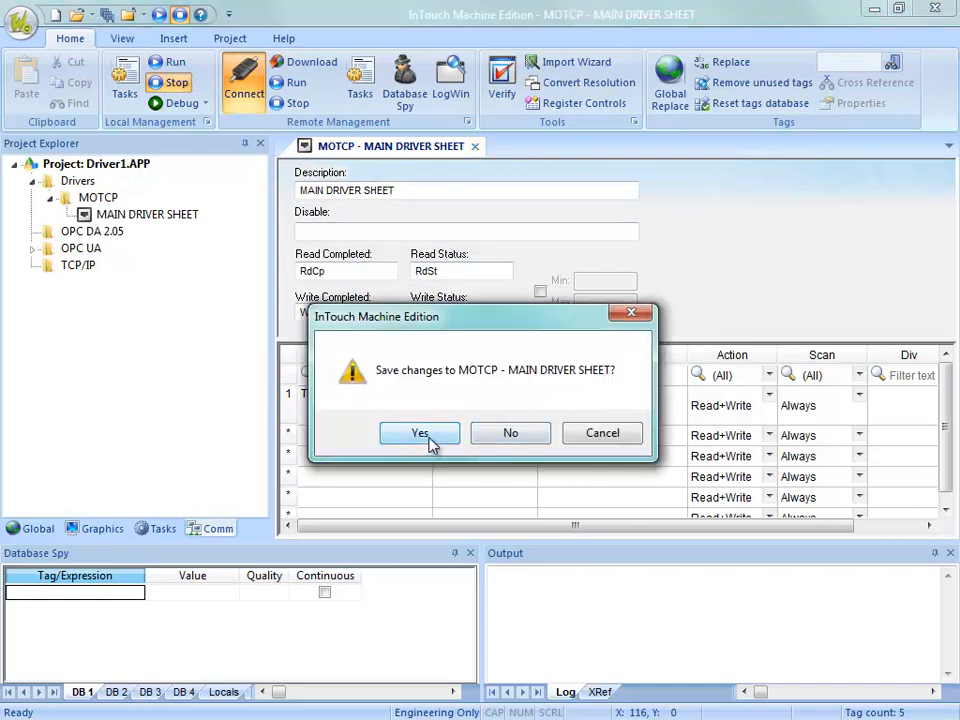
click(428, 440)
click(87, 530)
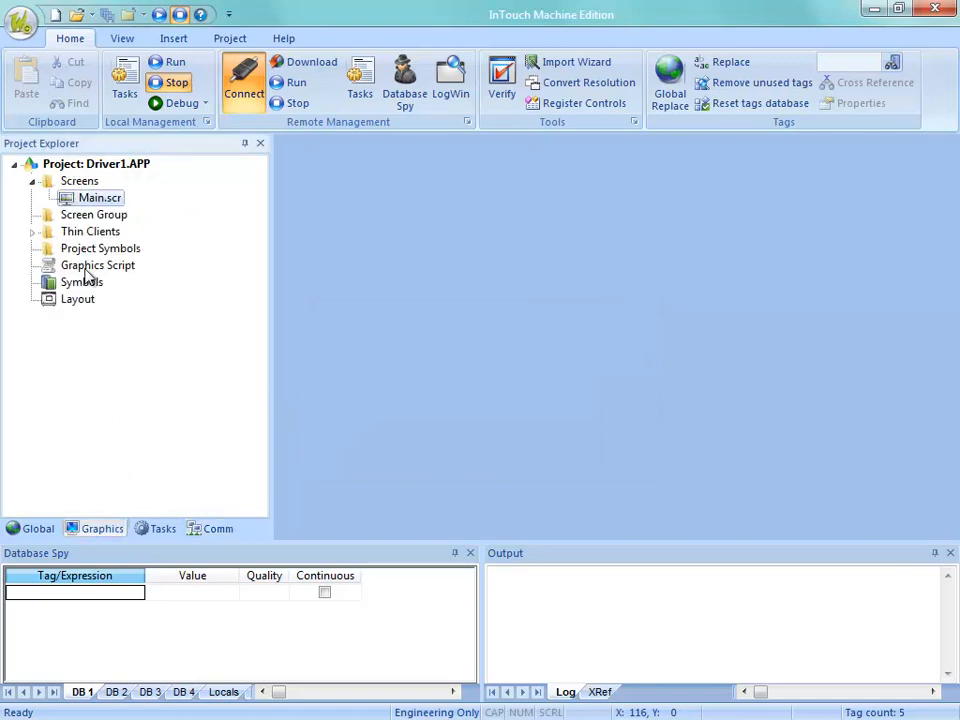
double_click(78, 203)
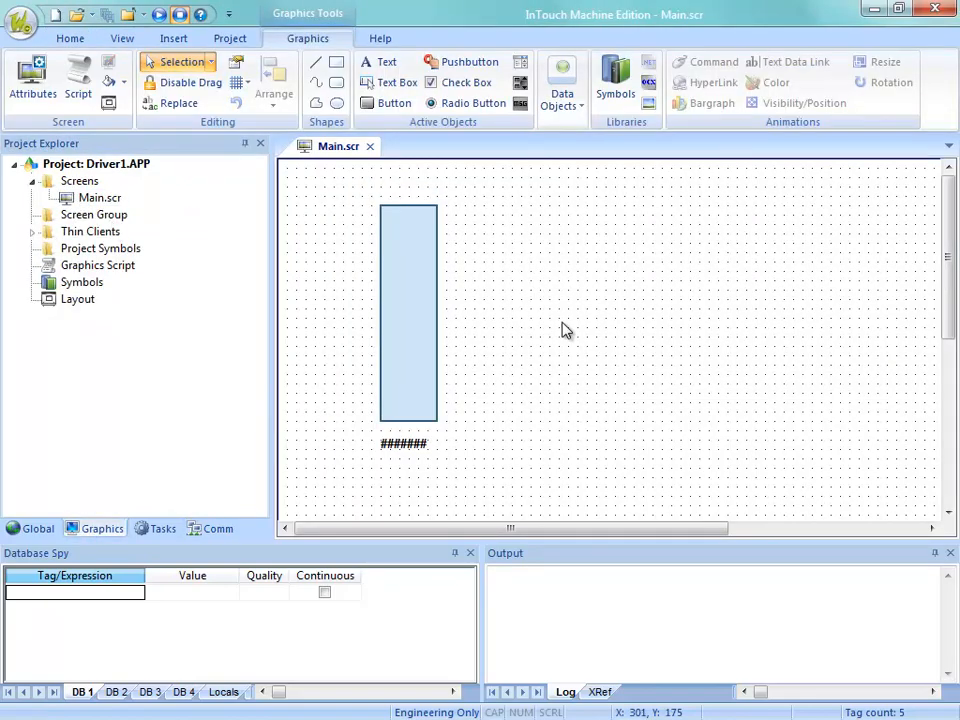
Add the text "Read Cp: #" to the right of the bar graph.
click(384, 64)
click(525, 240)
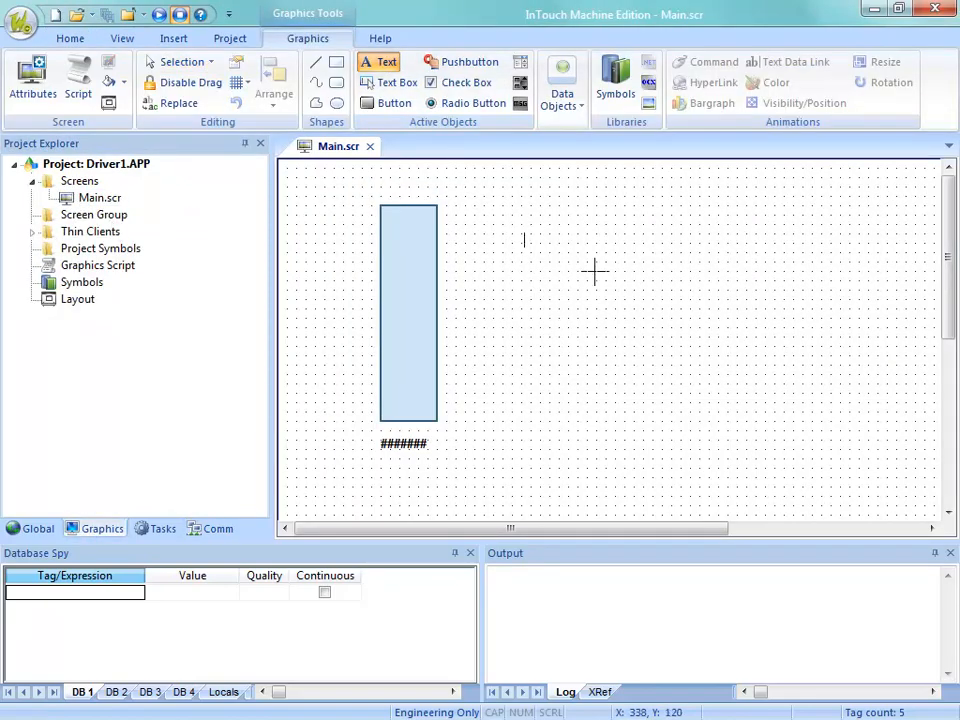
text(Re)
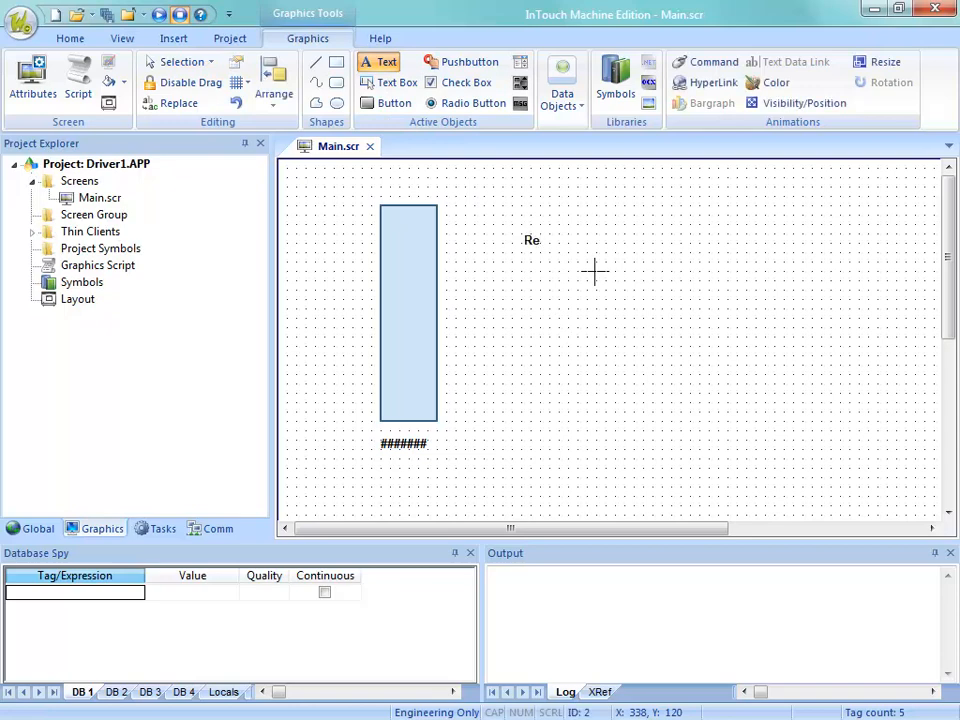
text(ad Cp: #)
key(Escape)
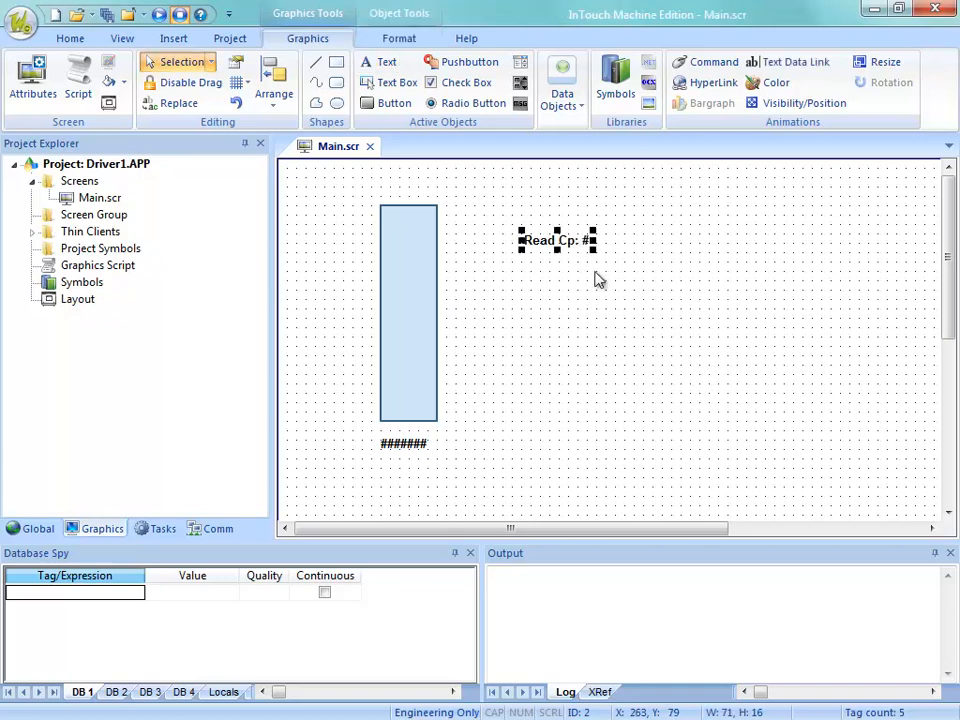
Give the "Read Cp: #" text a text data link to the RdCp tag.
double_click(574, 249)
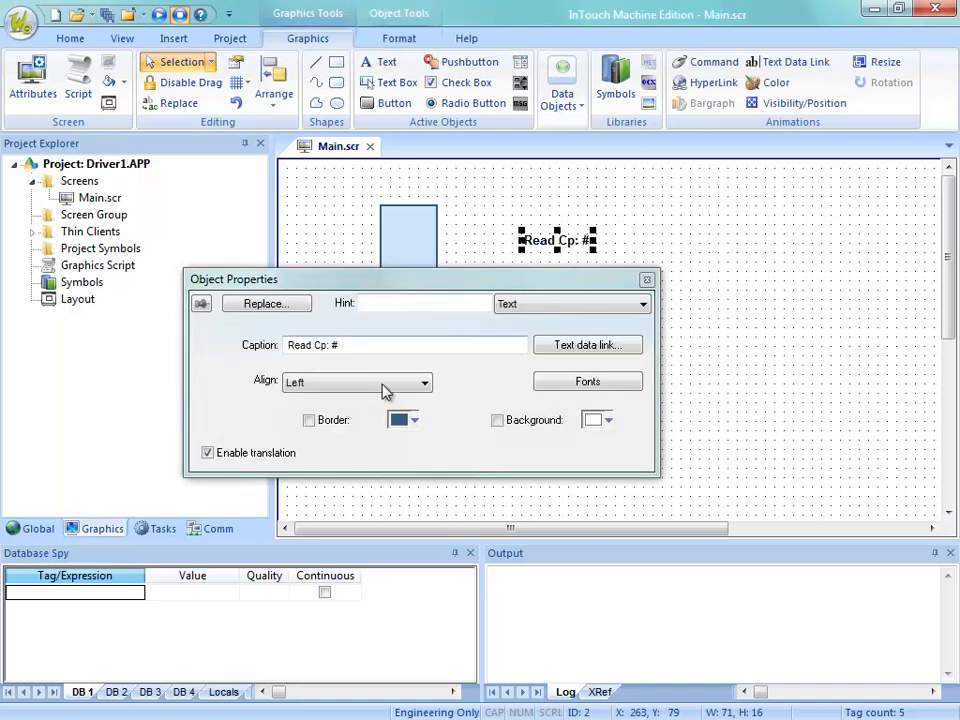
click(540, 354)
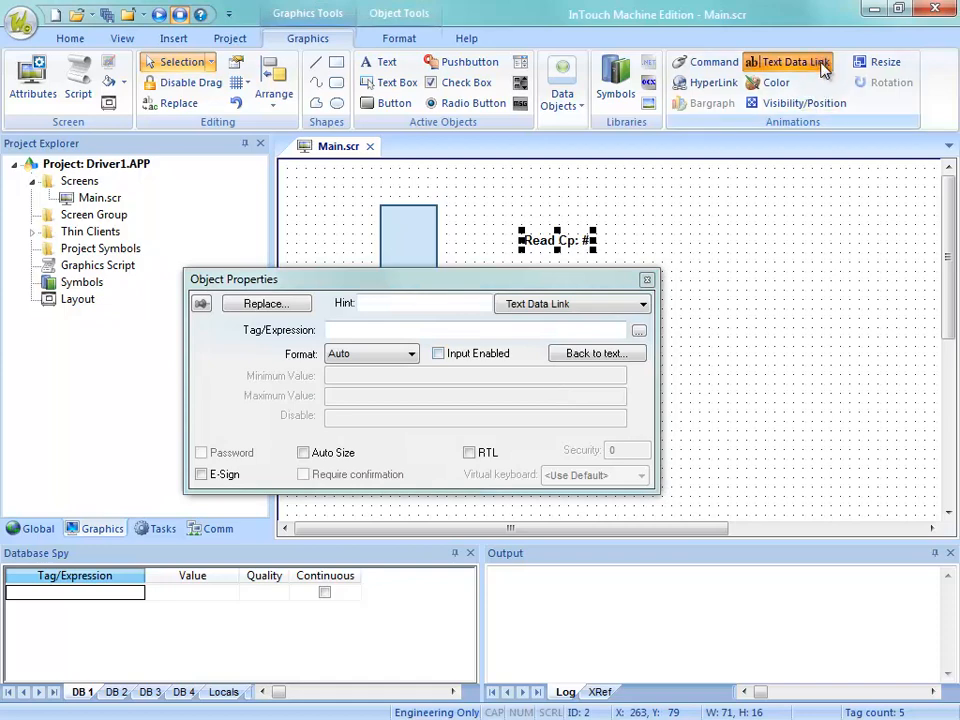
click(340, 331)
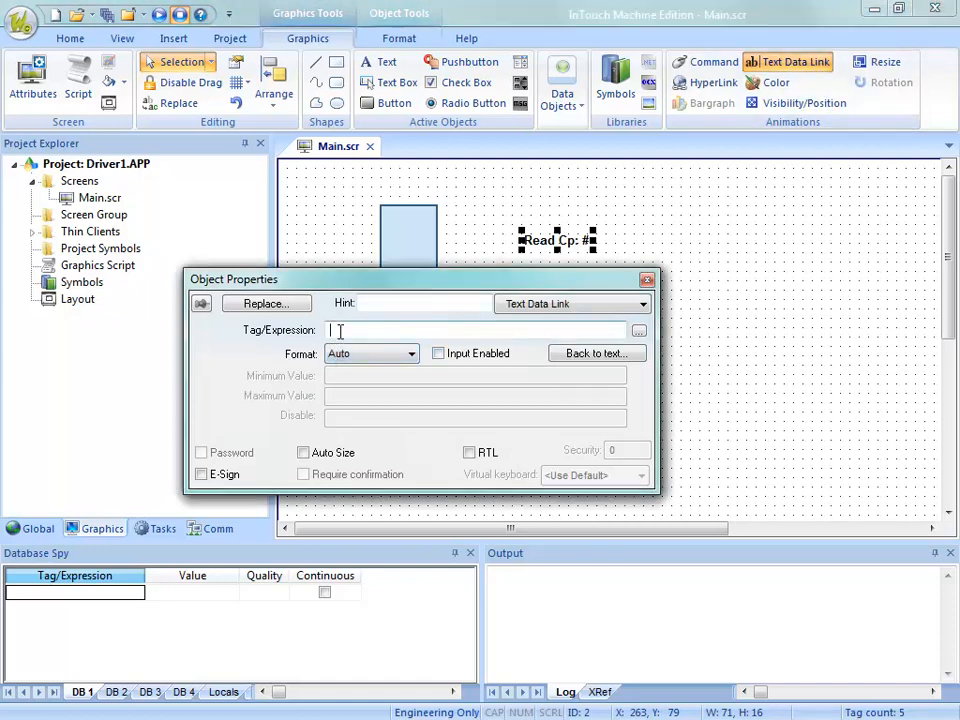
click(638, 331)
click(283, 297)
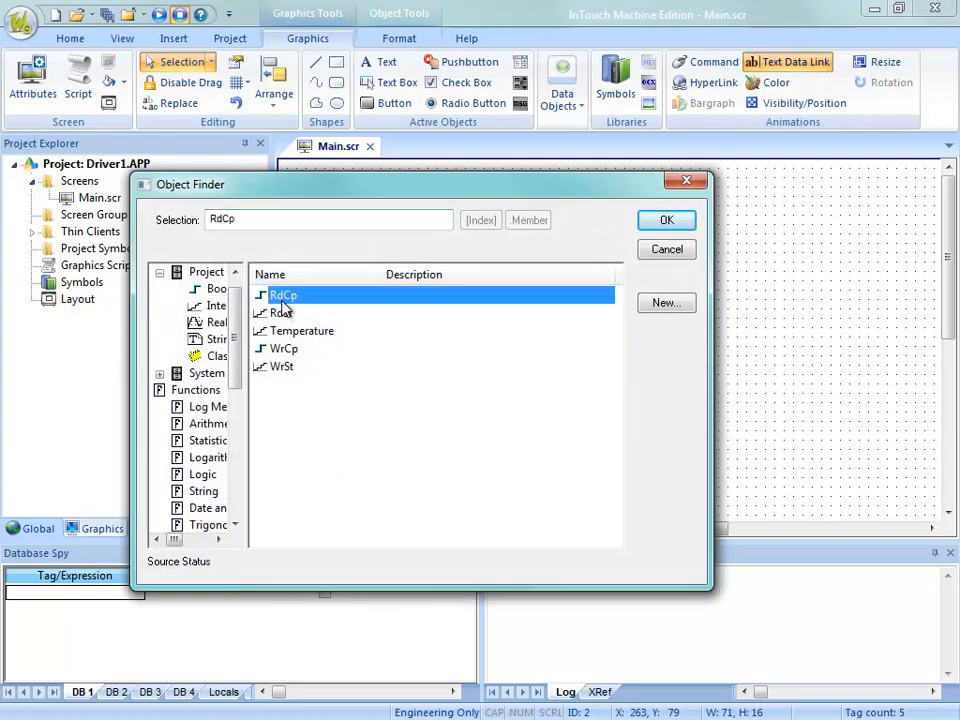
click(684, 222)
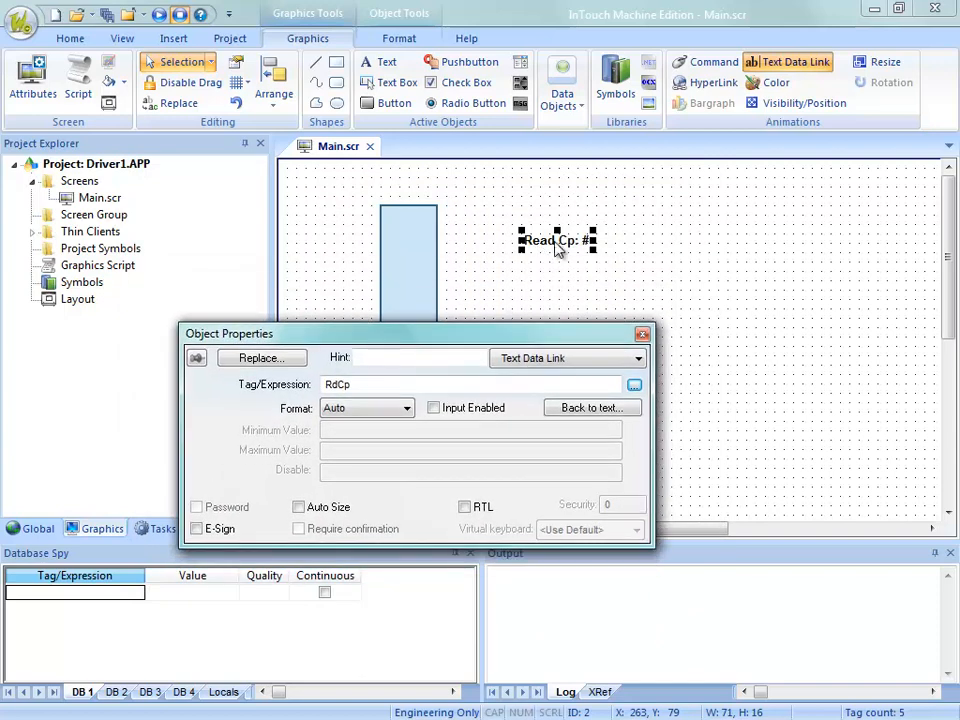
Place a copy of the "Read Cp: #" text directly below it and link the copy to the WrCp tag.
mouse_move(553, 252)
mouse_down()
mouse_move(558, 283)
mouse_move(554, 274)
mouse_up()
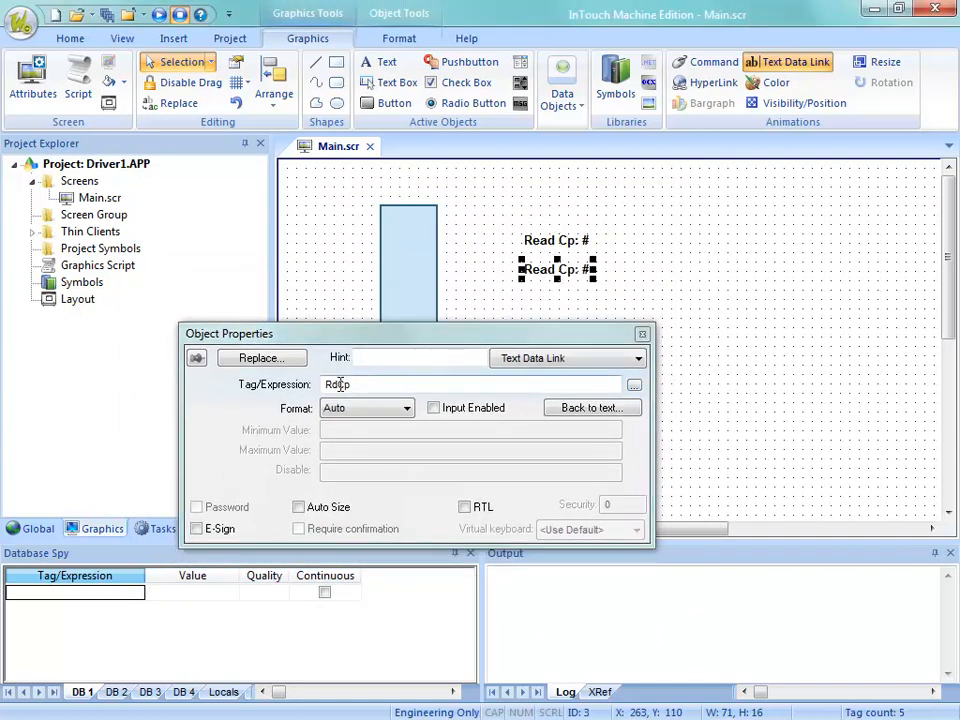
click(338, 384)
click(634, 385)
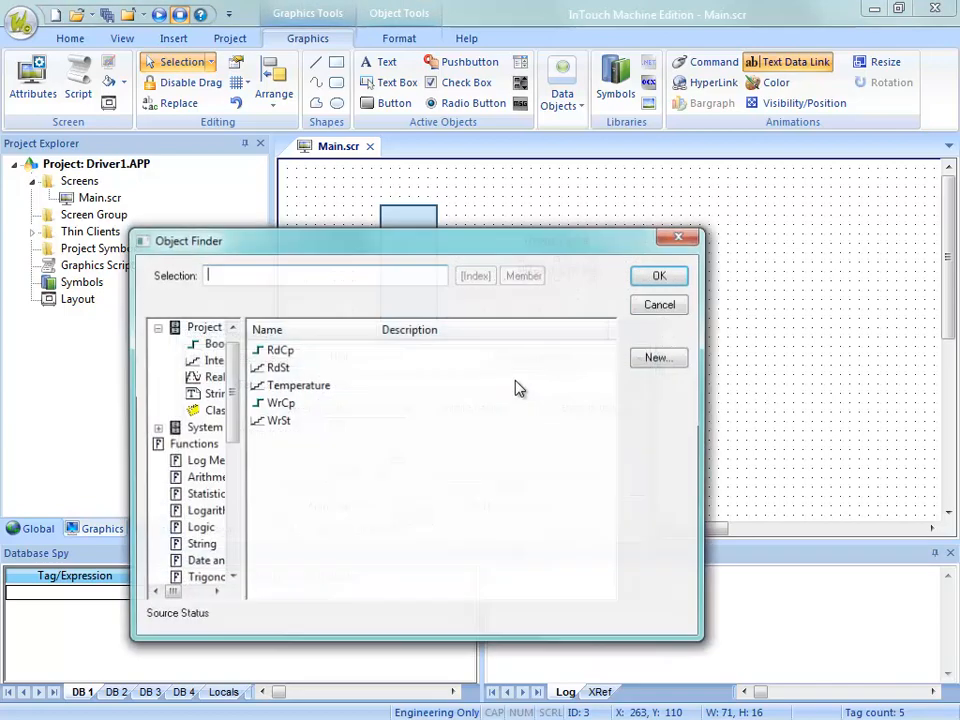
click(277, 421)
key(Up)
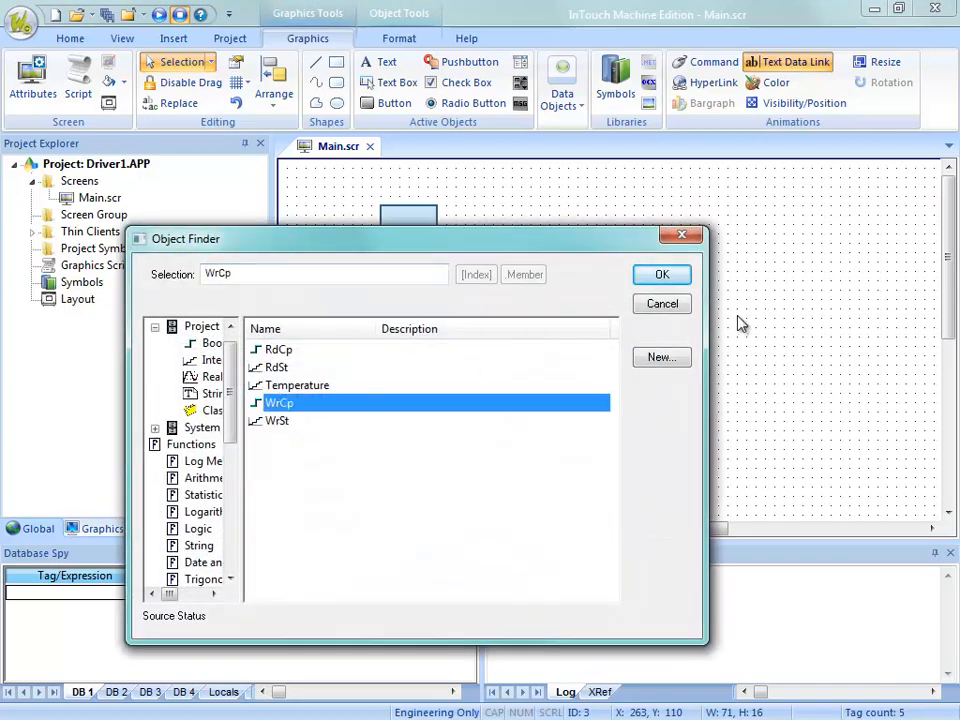
click(662, 274)
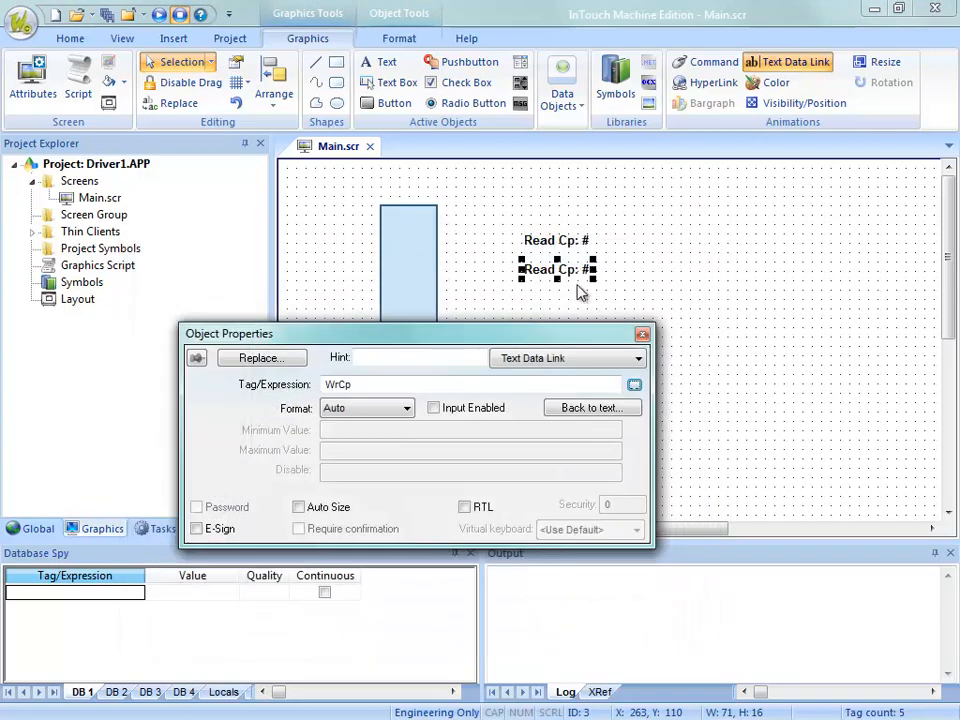
Change the lower text's caption to "Write Cp: #" and close its properties.
click(598, 408)
double_click(301, 401)
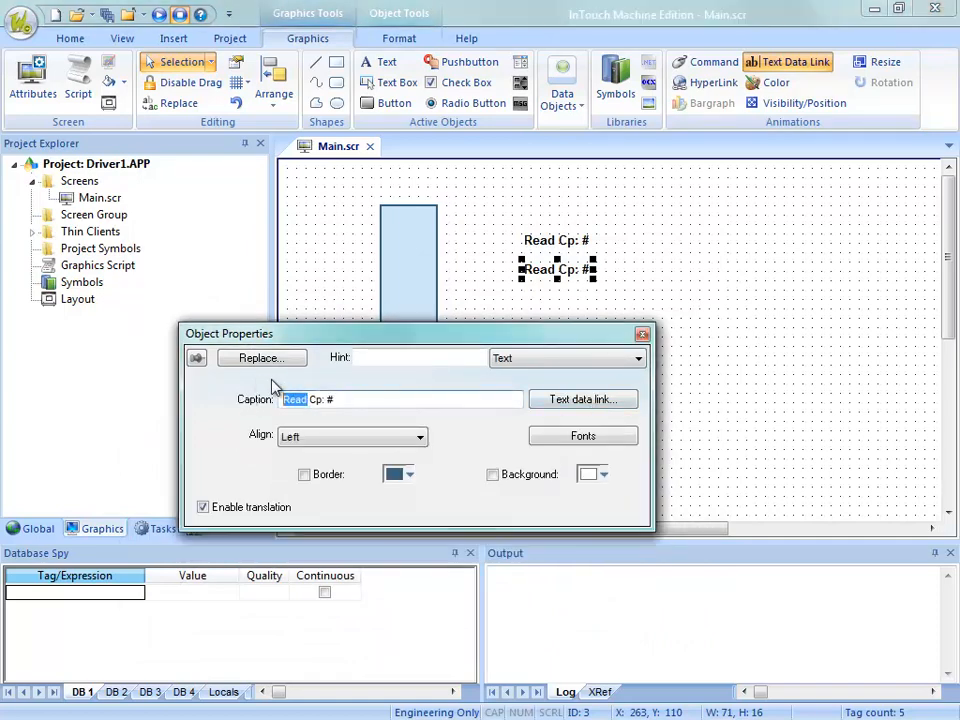
text(WRit)
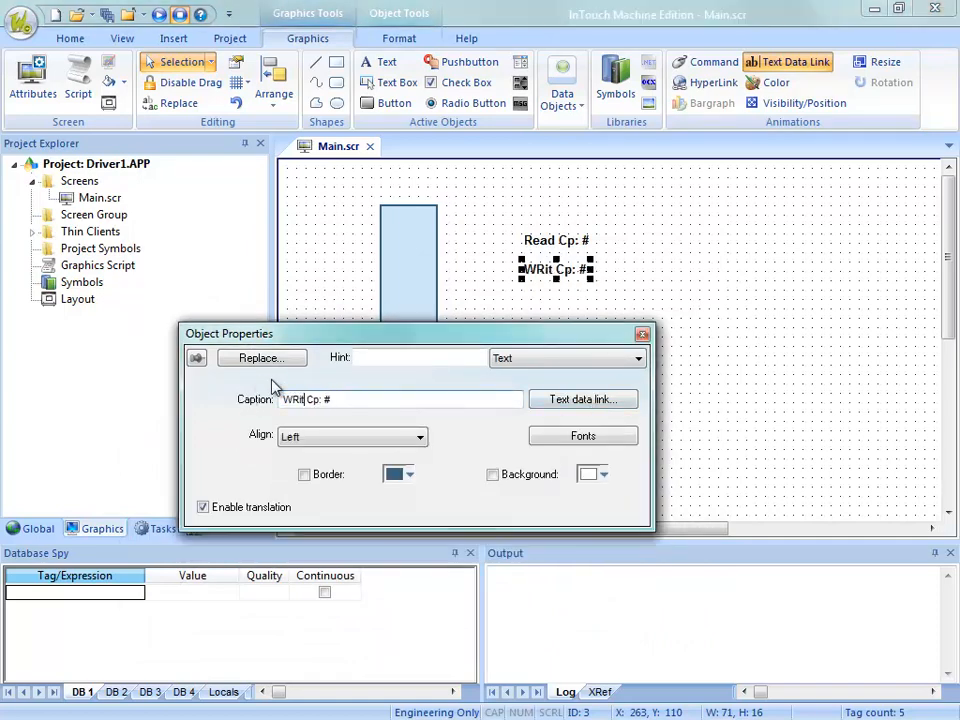
key(BackSpace)
key(BackSpace)
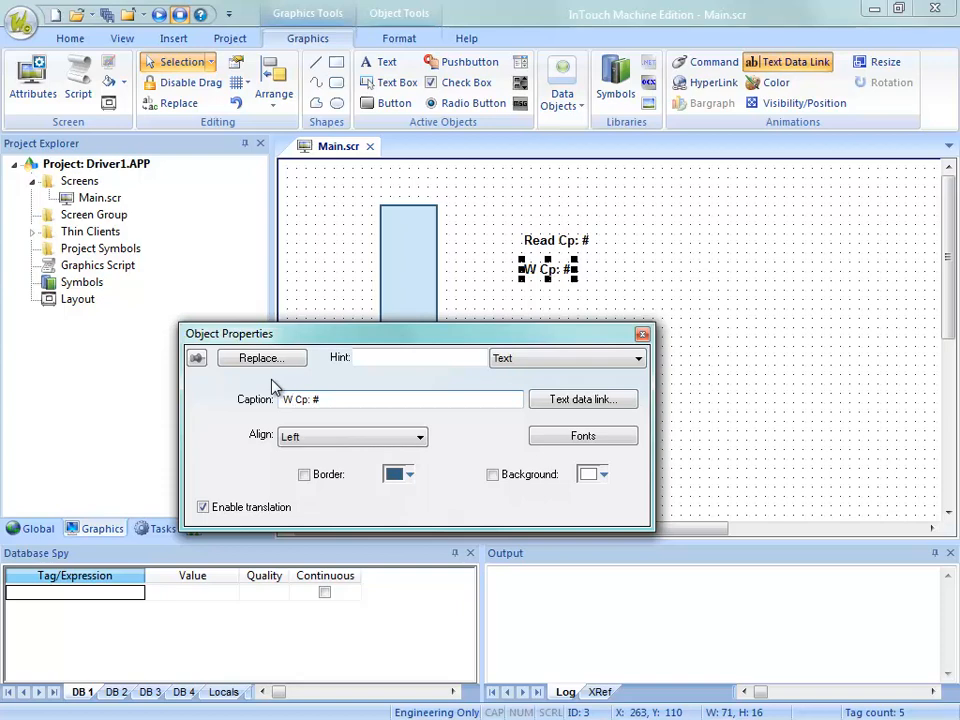
text(rite)
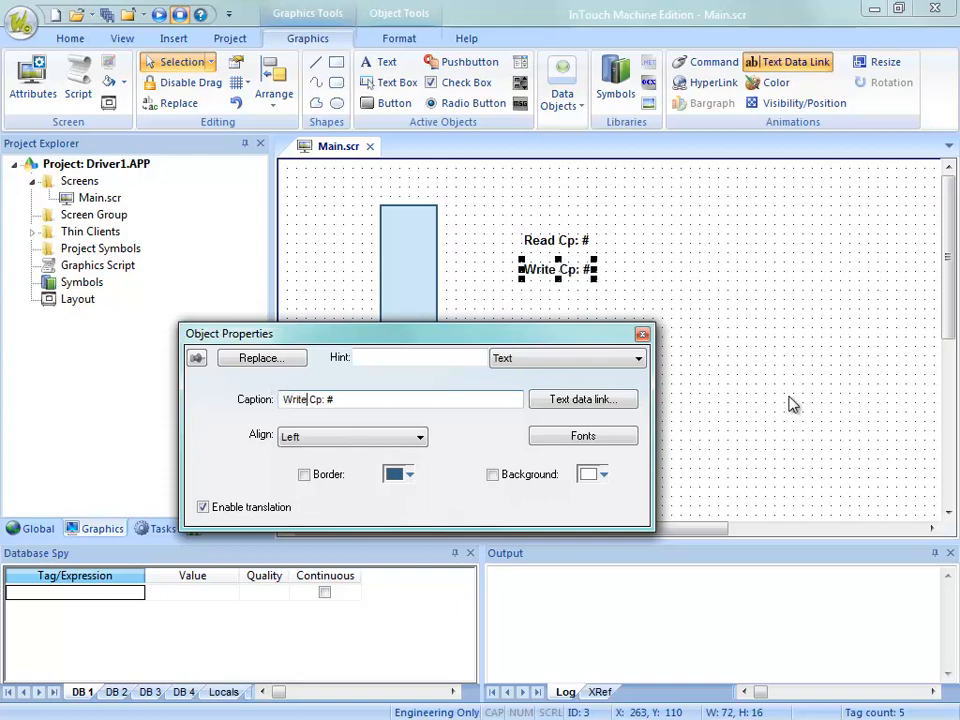
click(789, 403)
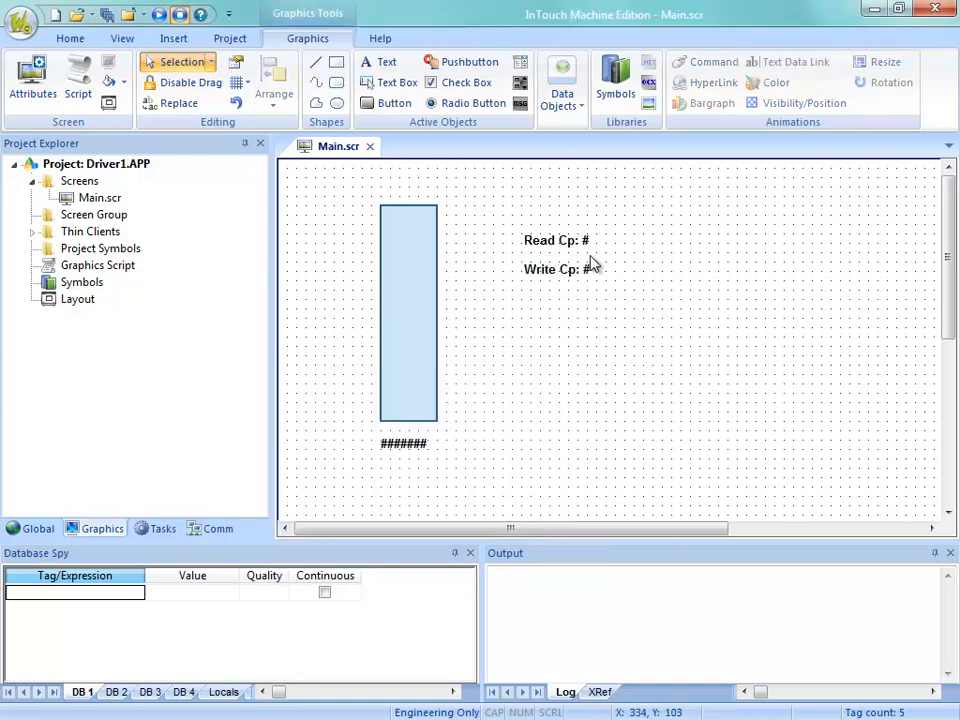
Place a copy of the "Read Cp: #" text to its right and link the copy to the RdSt tag.
click(561, 248)
ctrl+drag(561, 248, 647, 250)
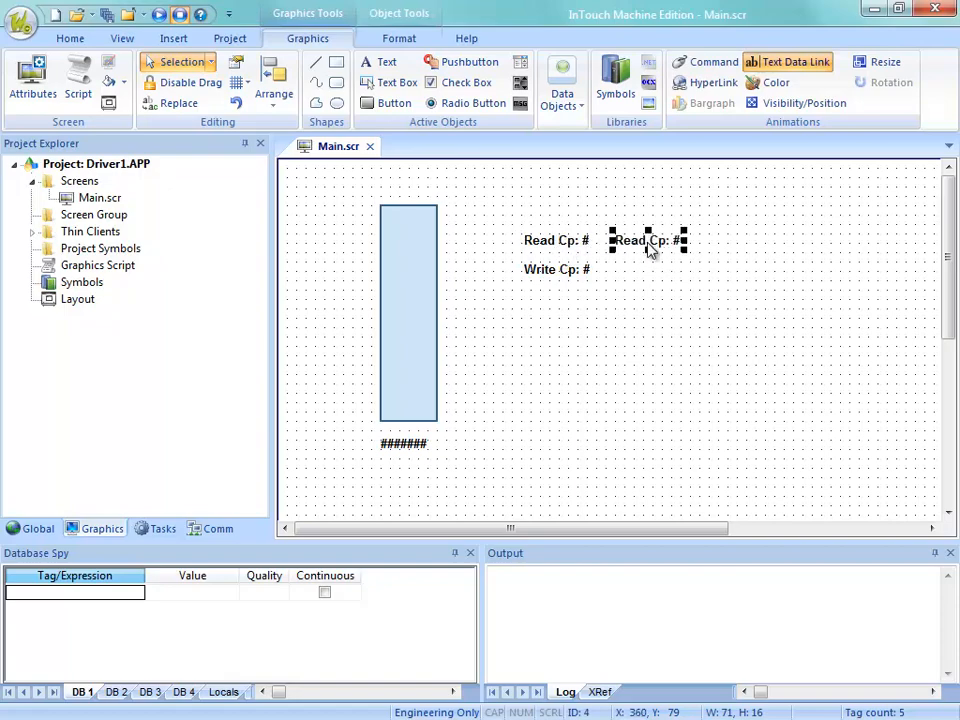
double_click(648, 249)
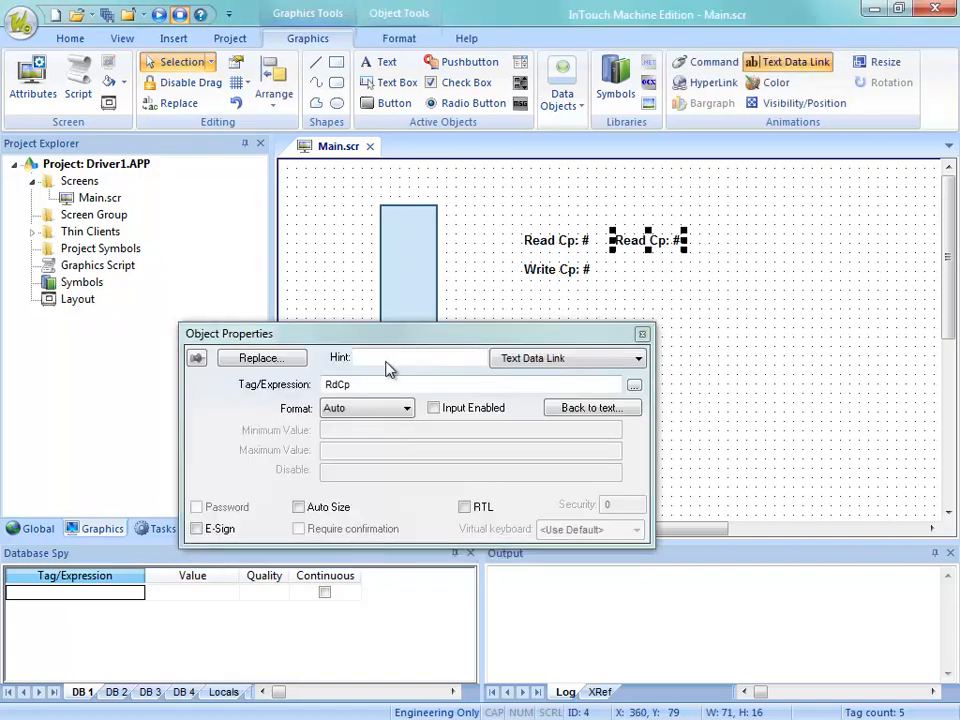
click(634, 385)
click(278, 367)
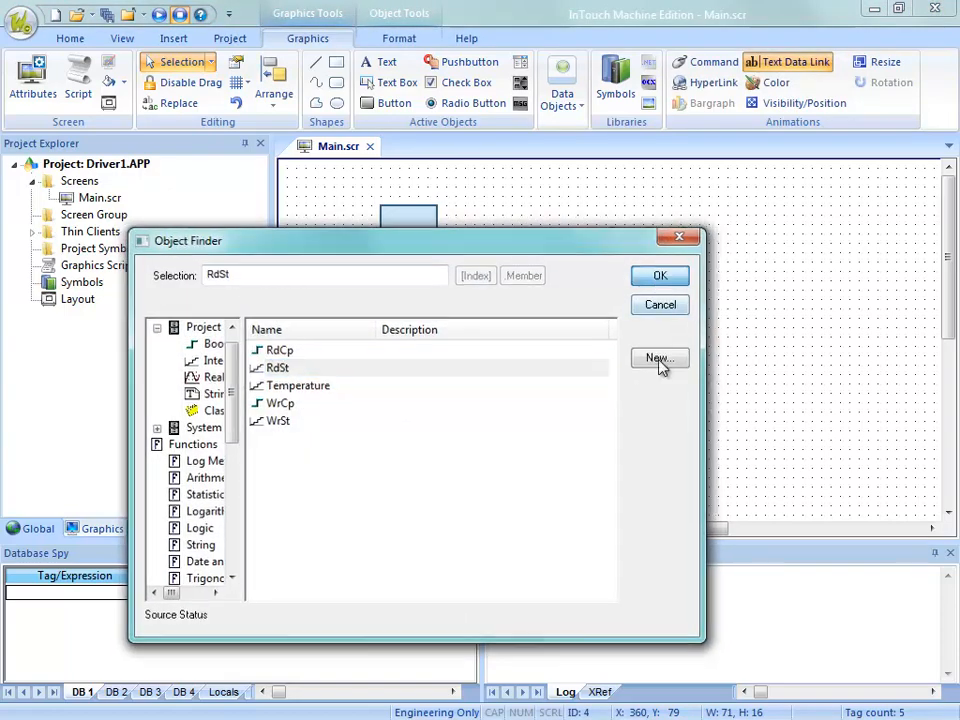
key(Return)
Change the caption of the copied text linked to RdSt to "Read Status: #".
click(580, 409)
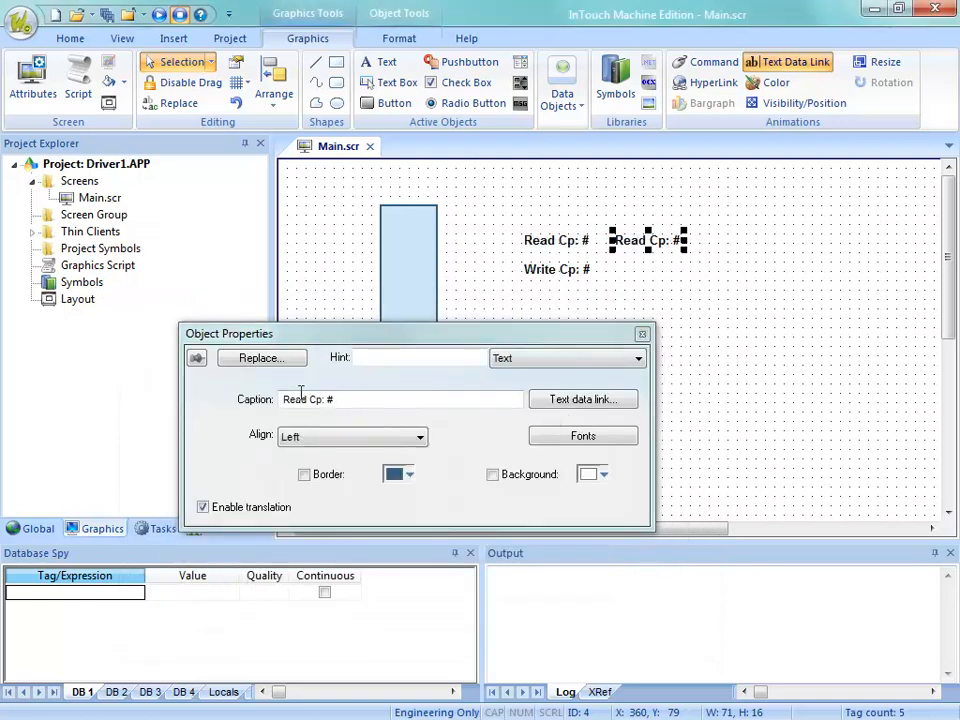
click(320, 400)
key(Delete)
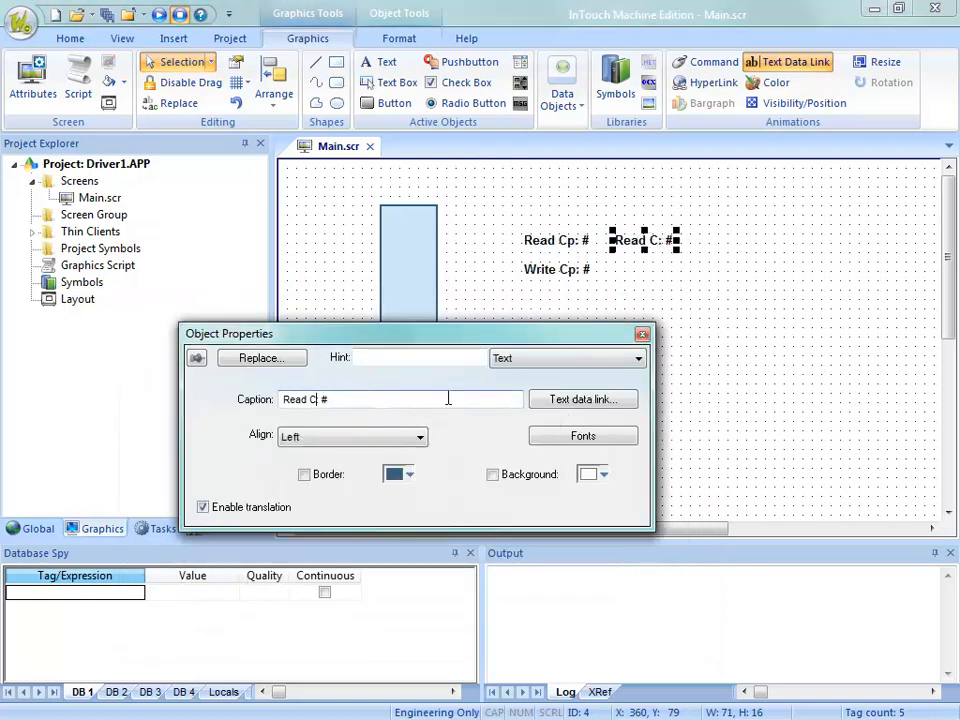
key(BackSpace)
text(Status)
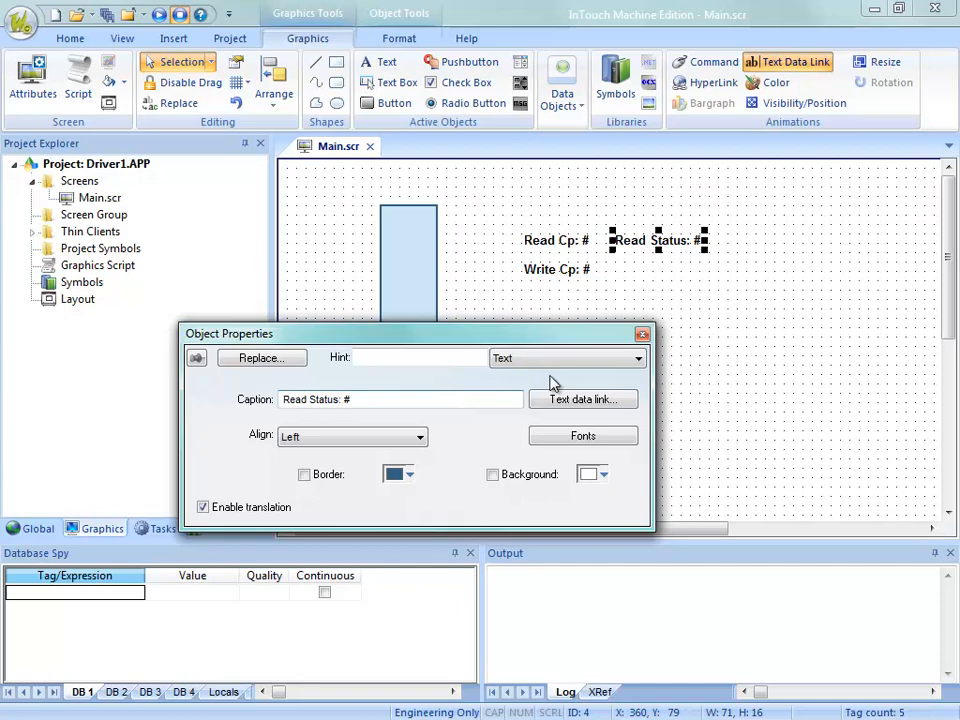
Place a copy of the "Read Status: #" text directly below it and set its caption to "Write Status: #".
drag(661, 244, 662, 276)
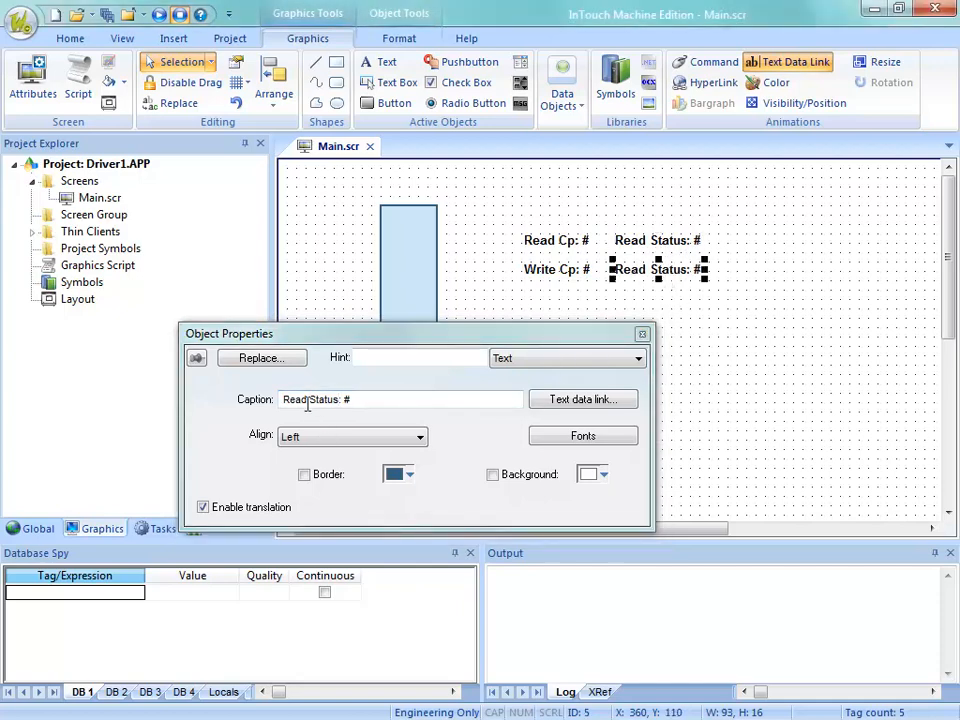
drag(303, 399, 208, 390)
text(Wri)
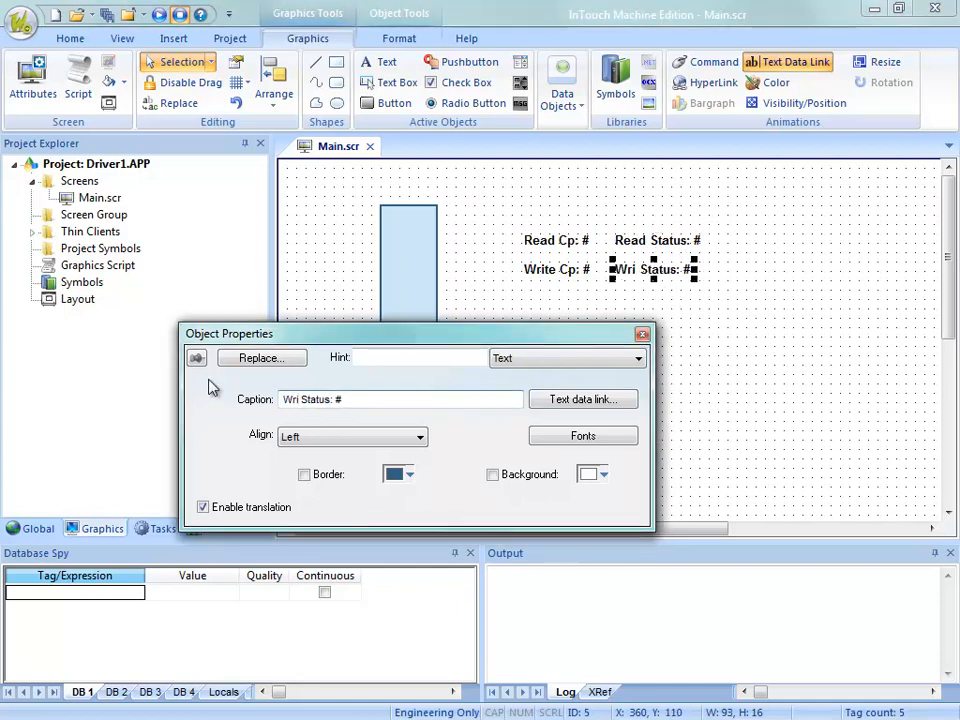
text(te)
Link the "Write Status: #" text to the WrSt tag and close its properties.
click(570, 399)
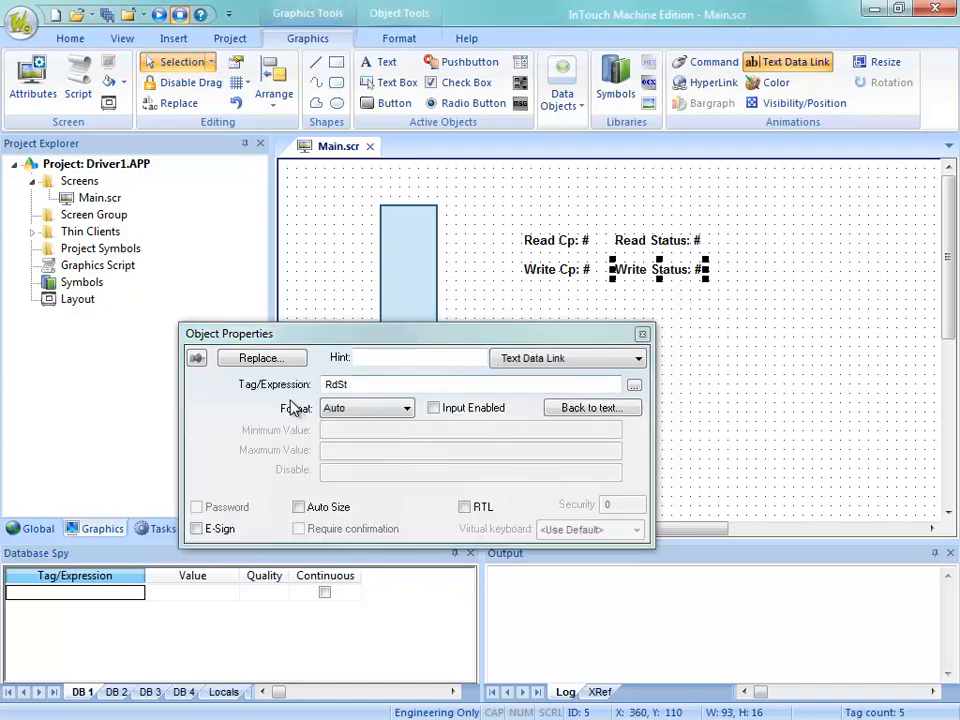
click(634, 385)
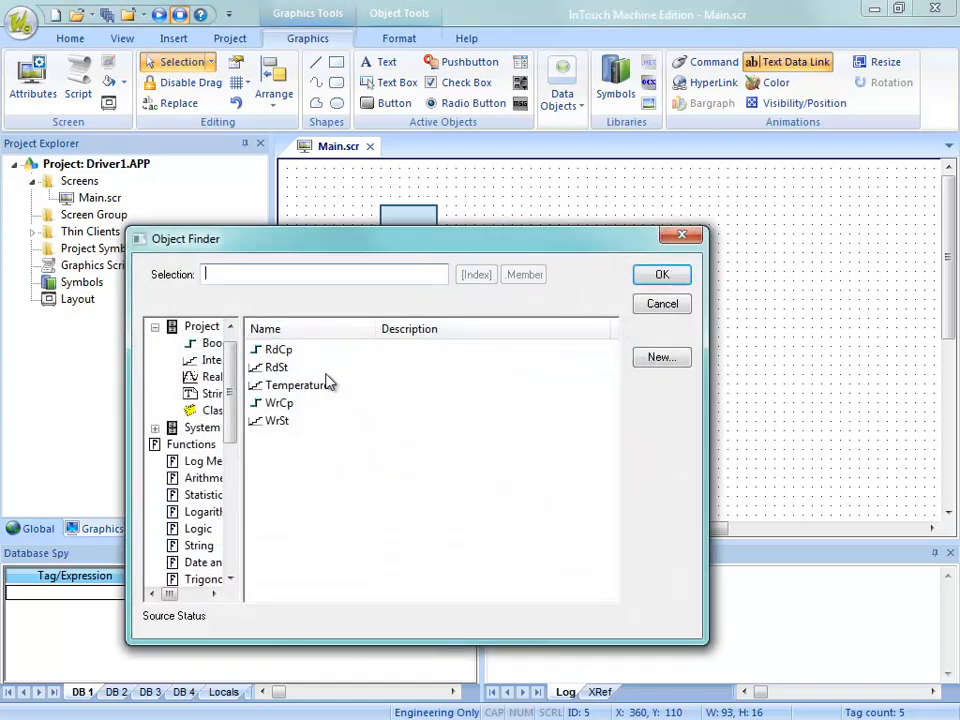
click(277, 420)
click(670, 278)
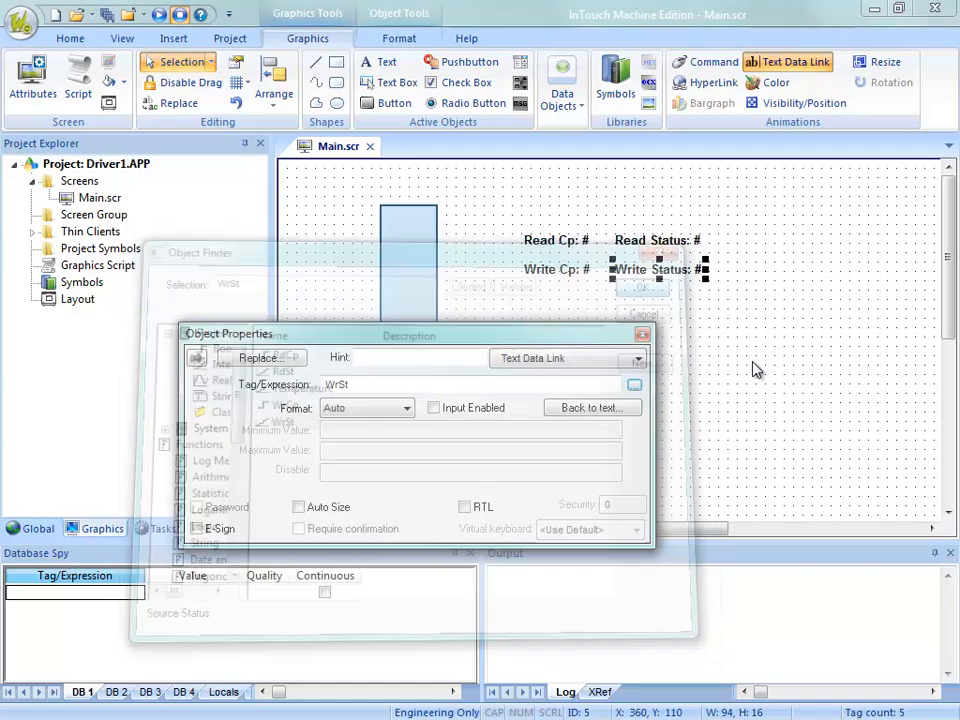
click(752, 369)
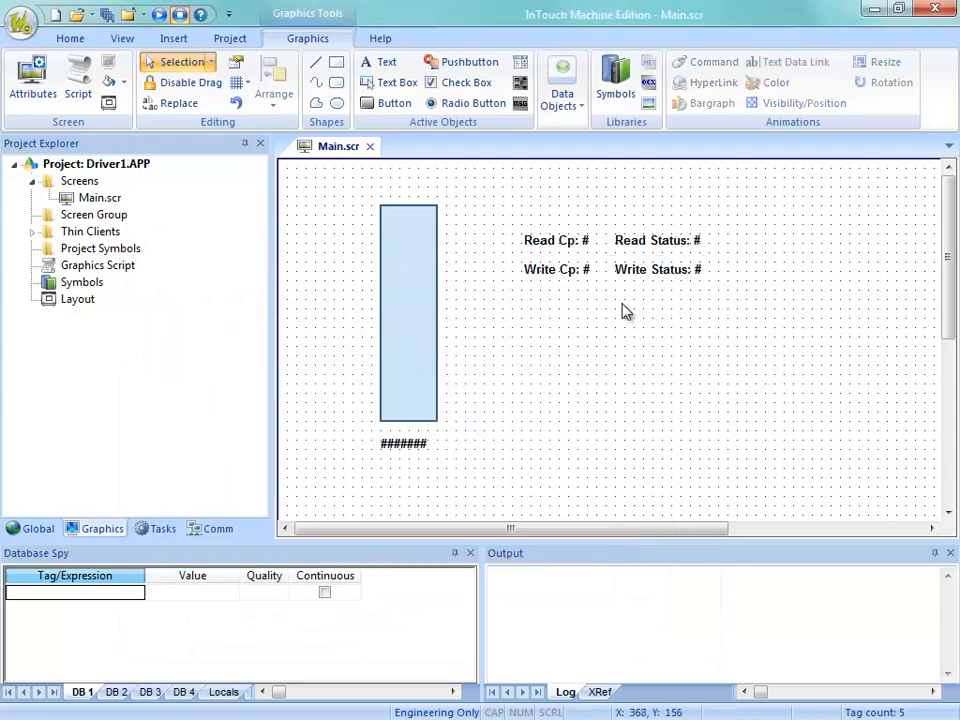
Close Main.scr, saving its changes and downloading the screen to the target system.
click(369, 146)
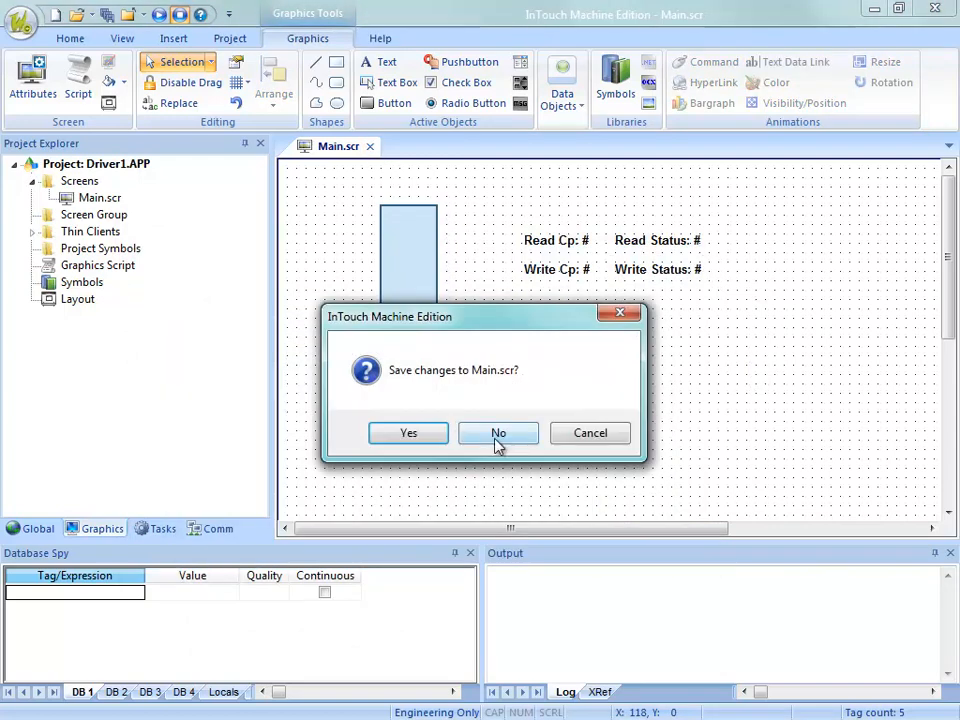
click(411, 431)
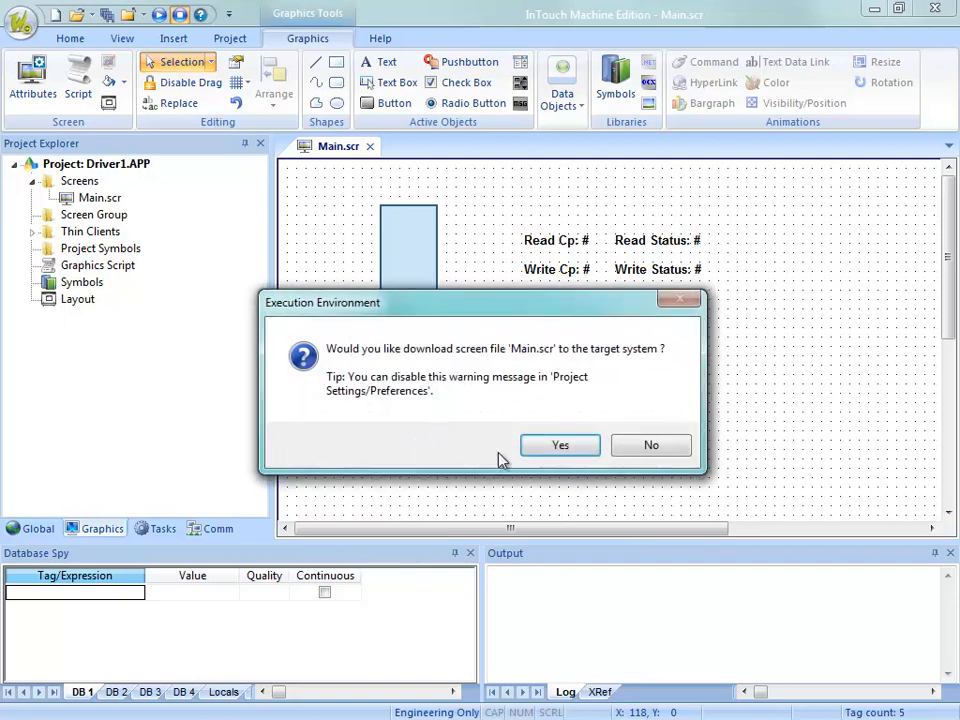
click(556, 446)
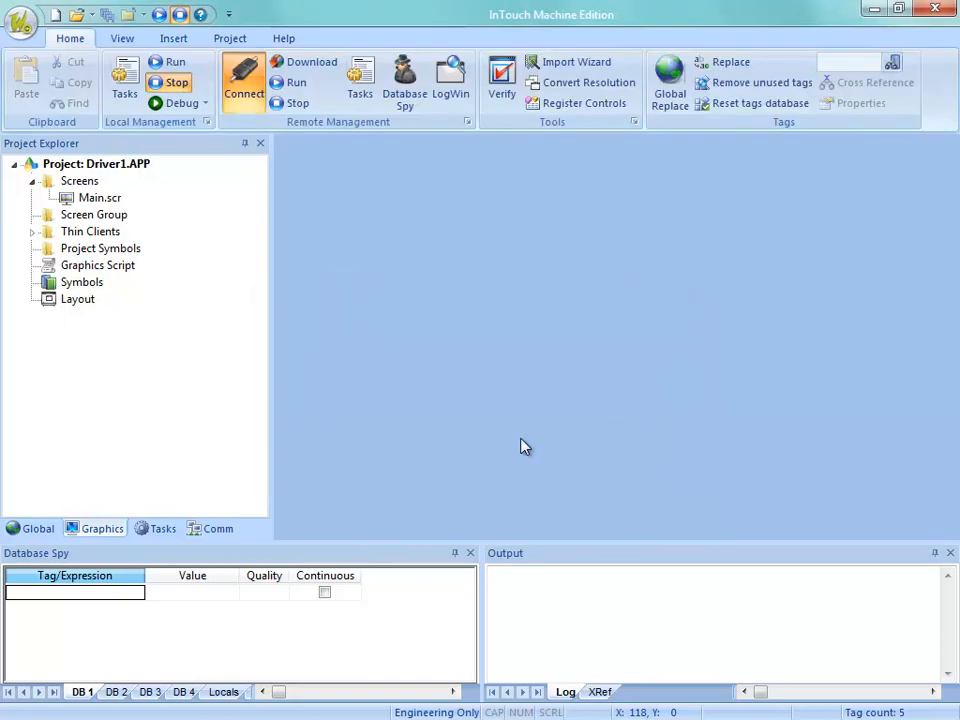
Run the project on the remote target, stop it, and download the project to the target again.
click(295, 90)
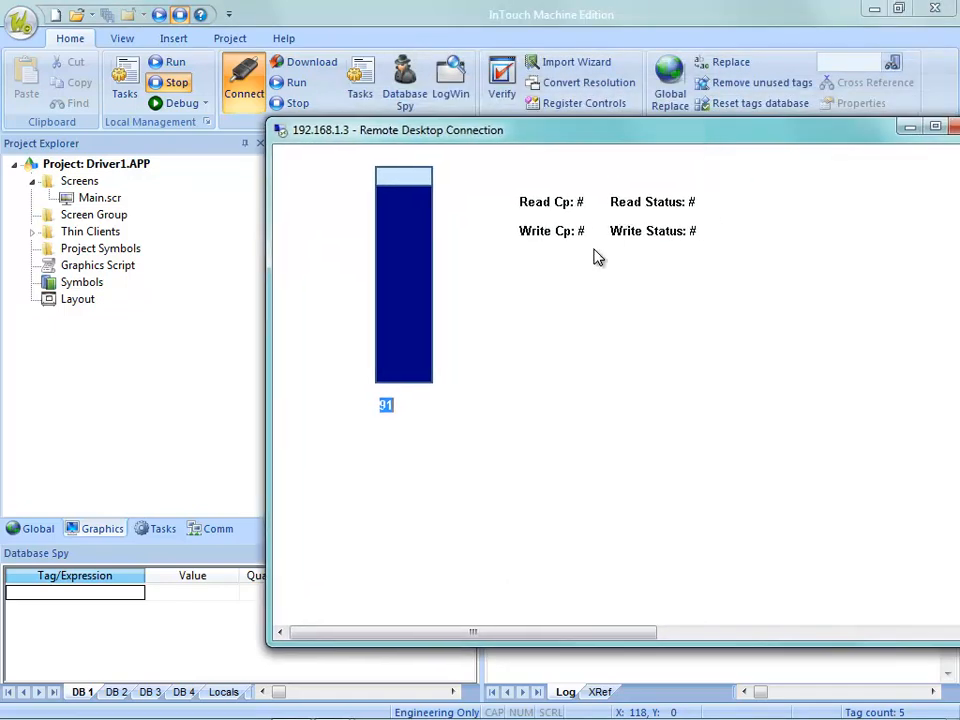
text(92)
click(297, 104)
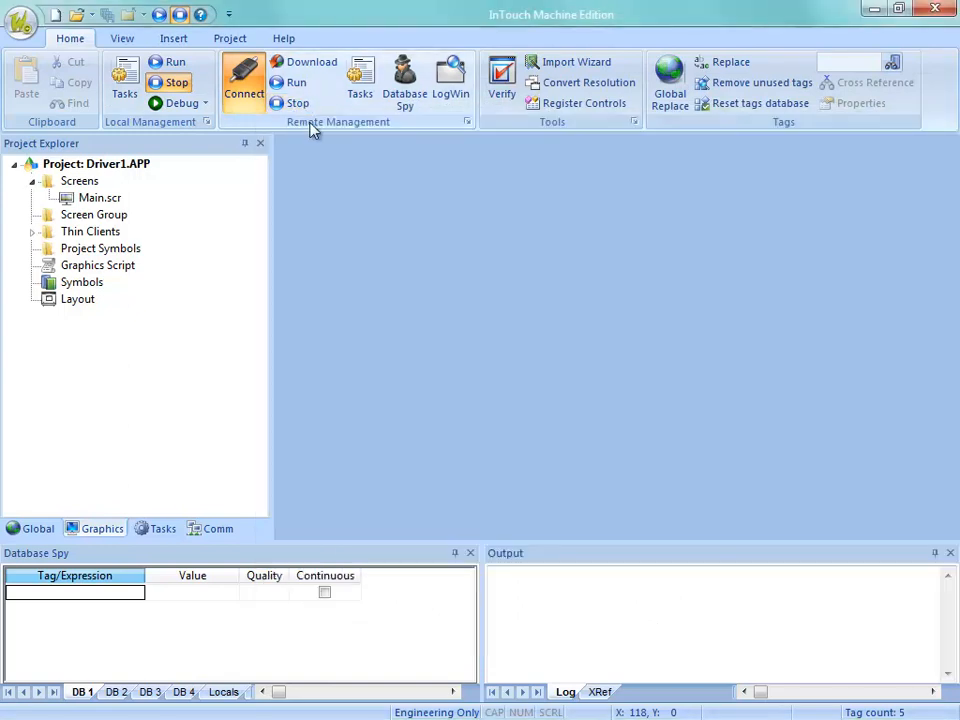
click(306, 66)
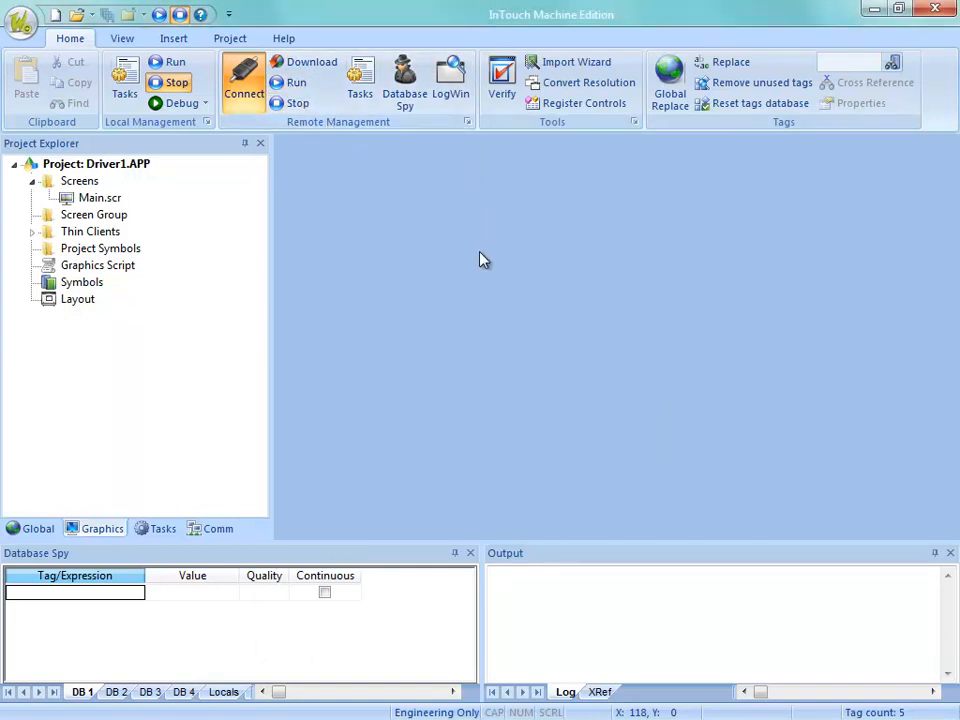
Switch to the Remote Desktop Connection and dismiss the two CEView startup warnings.
key(alt+Tab)
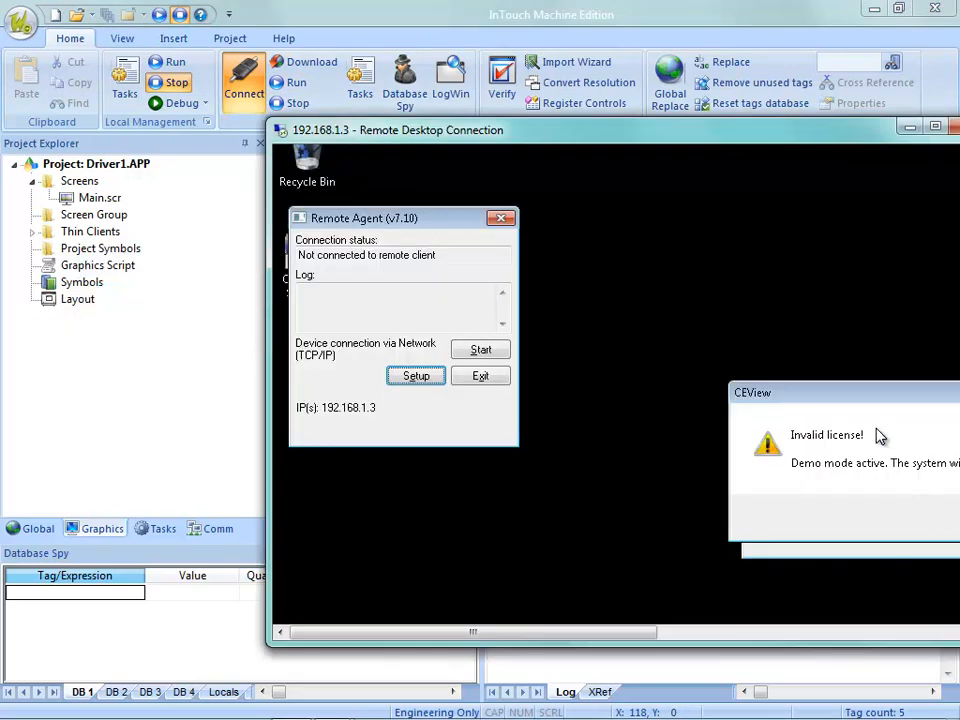
drag(802, 392, 605, 173)
click(859, 384)
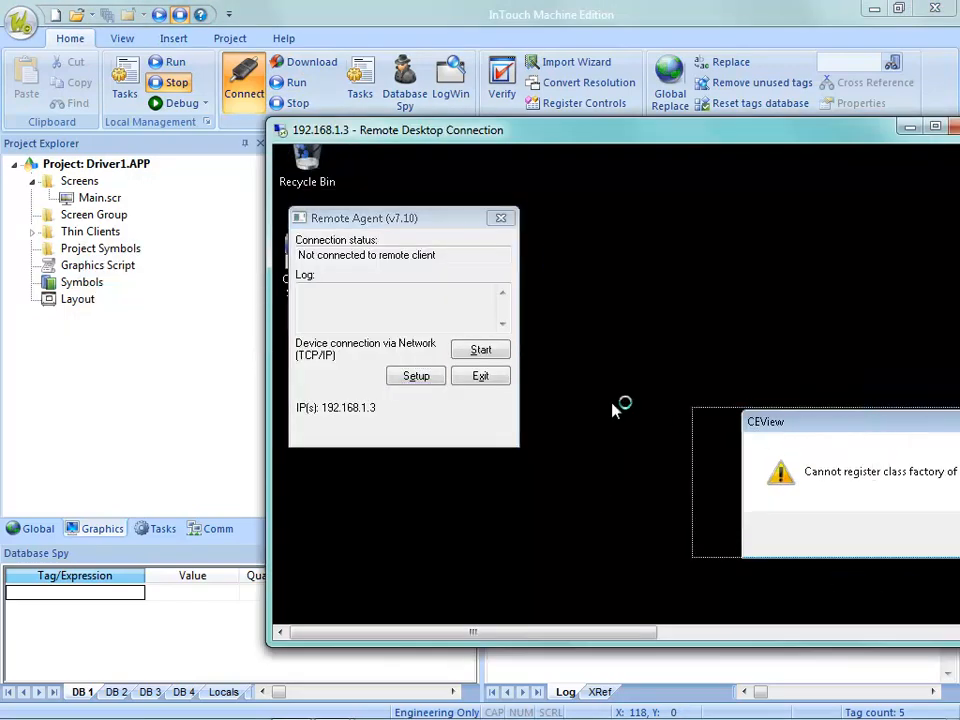
drag(780, 418, 518, 394)
click(779, 514)
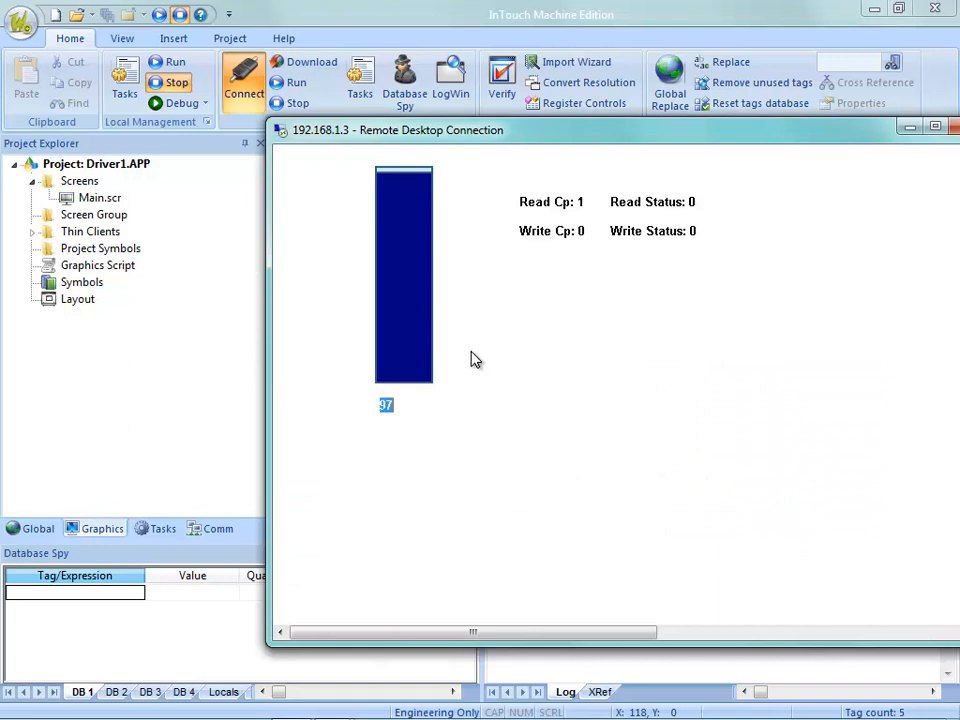
Write the test values 98, 12 and 5 into the temperature field below the bar graph to exercise the write completion tag.
text(98)
key(Return)
text(12)
key(Return)
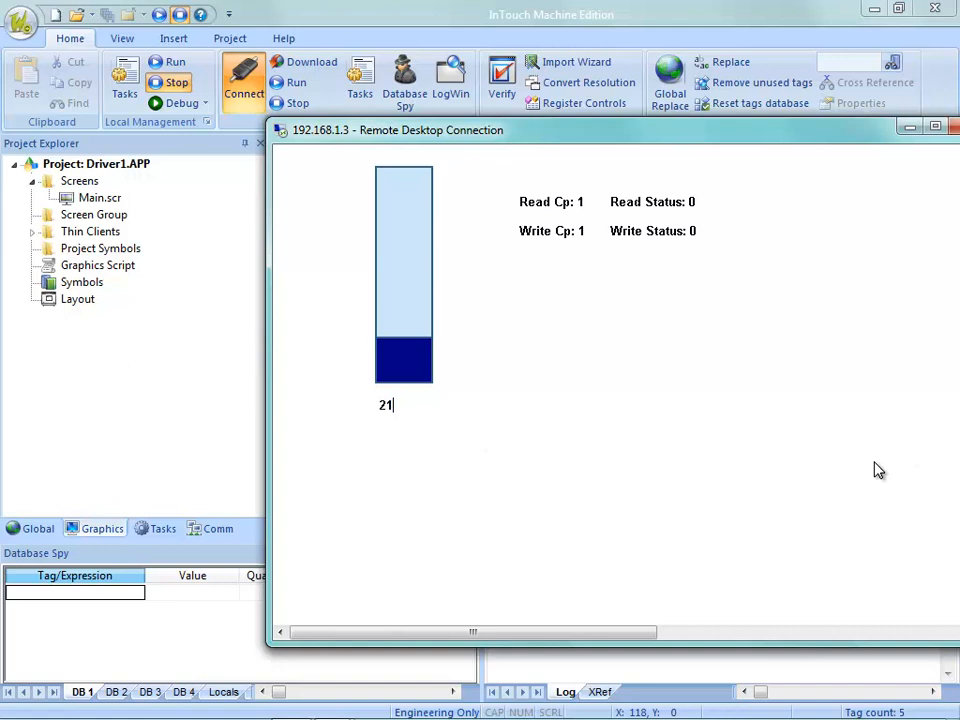
key(BackSpace)
key(BackSpace)
key(BackSpace)
text(5)
key(Return)
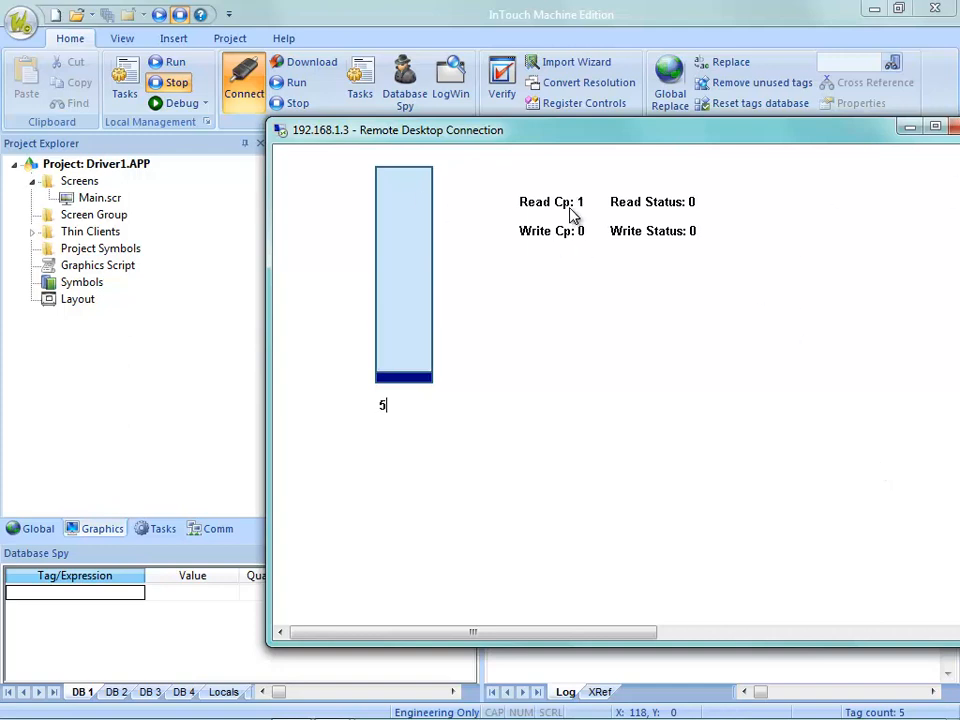
Watch the temperature field together with the Read Cp and Read Status texts as the device values change and communication is interrupted.
key(BackSpace)
text(6)
key(BackSpace)
text(7)
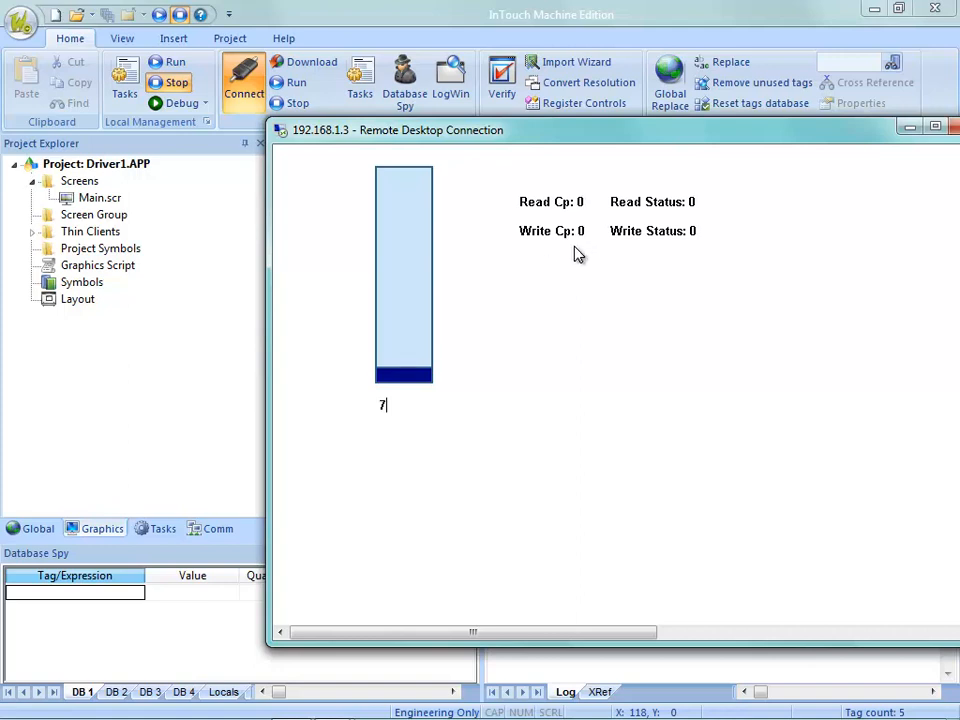
key(BackSpace)
text(8)
key(BackSpace)
text(9)
key(BackSpace)
text(10)
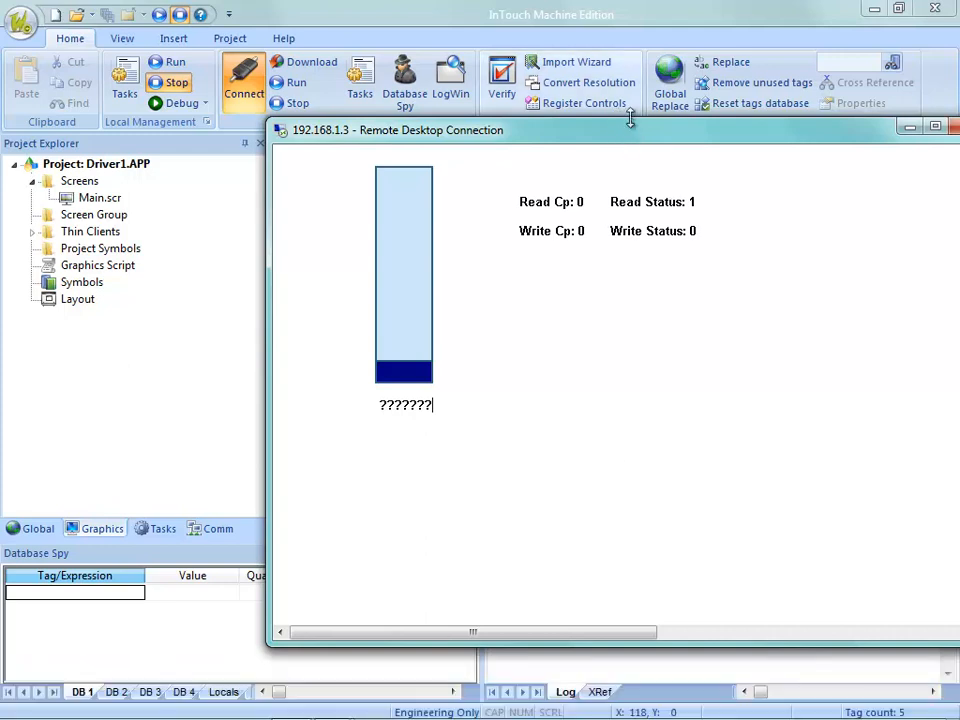
Move the remote session aside and review the "Show ???? when quality is not GOOD" option in the project's viewer settings.
drag(631, 129, 665, 0)
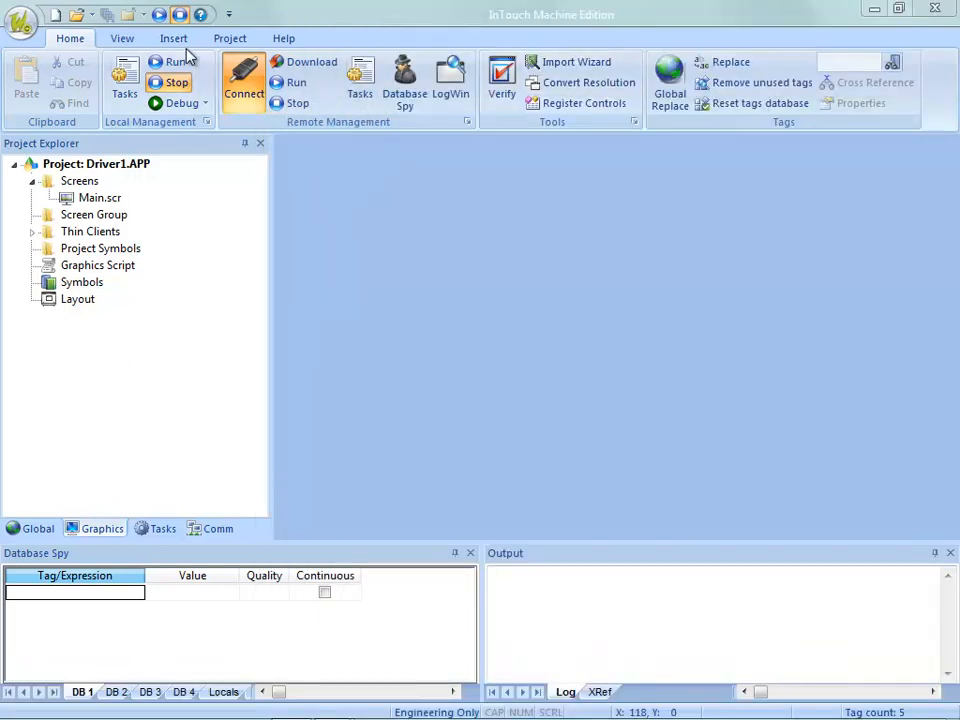
click(215, 40)
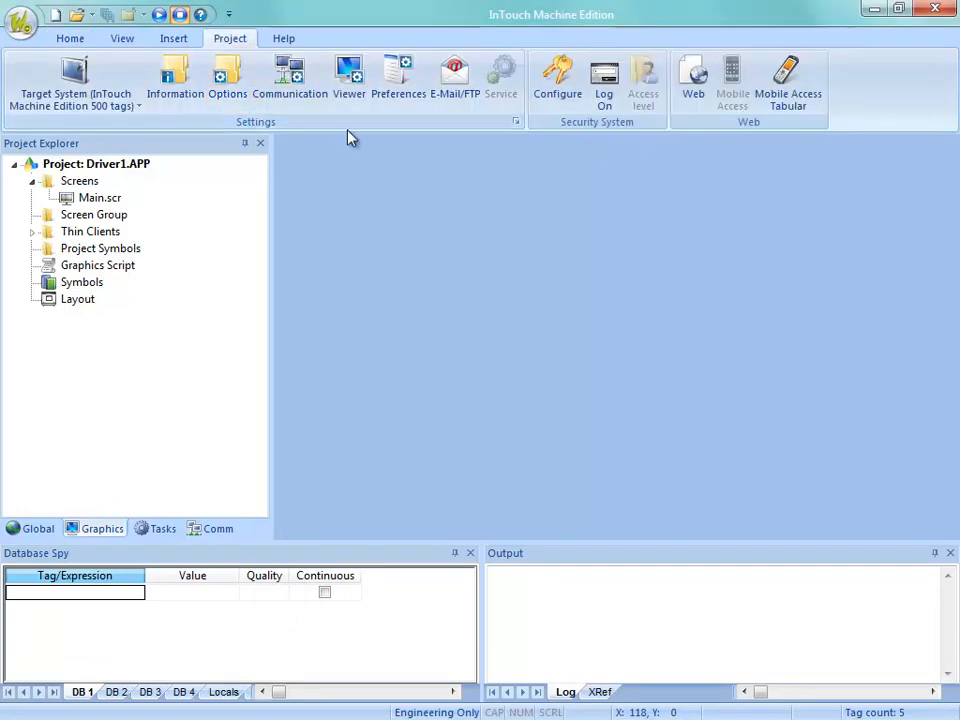
click(352, 85)
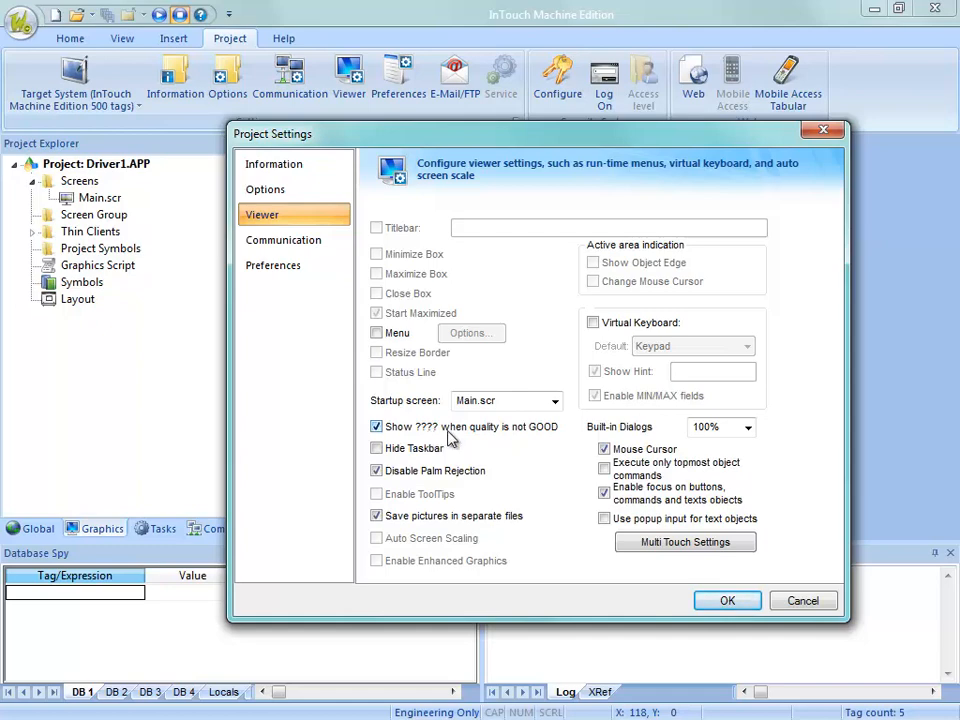
click(727, 601)
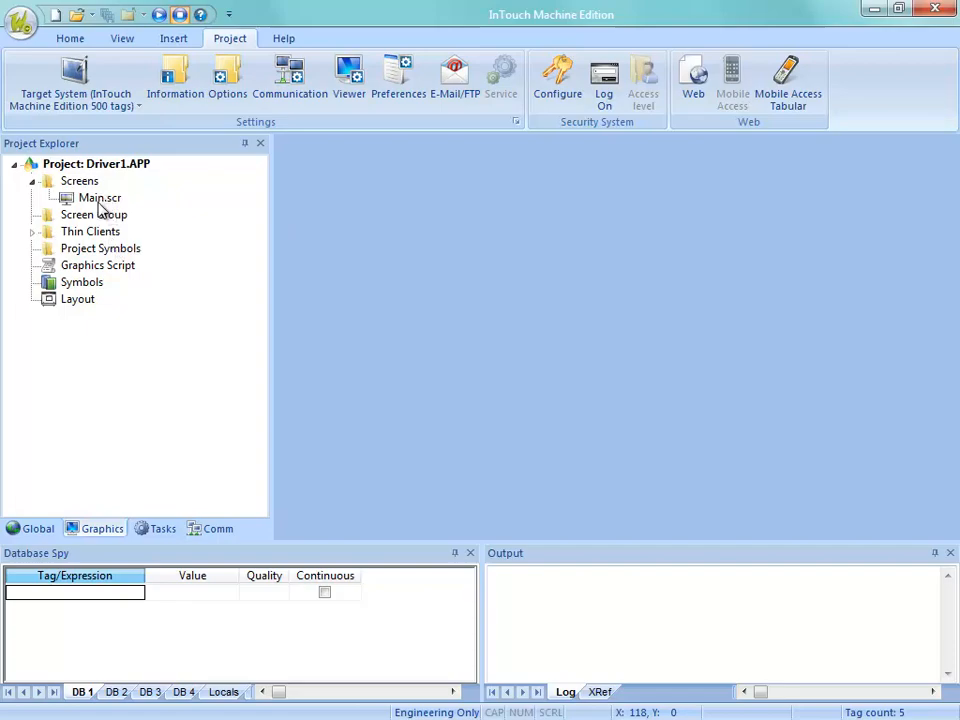
Switch to the Motcp.pdf manual and examine the Troubleshooting table's error codes, causes and solving procedures, including codes 1 and 16, and close it.
drag(618, 2, 644, 1)
drag(814, 291, 812, 515)
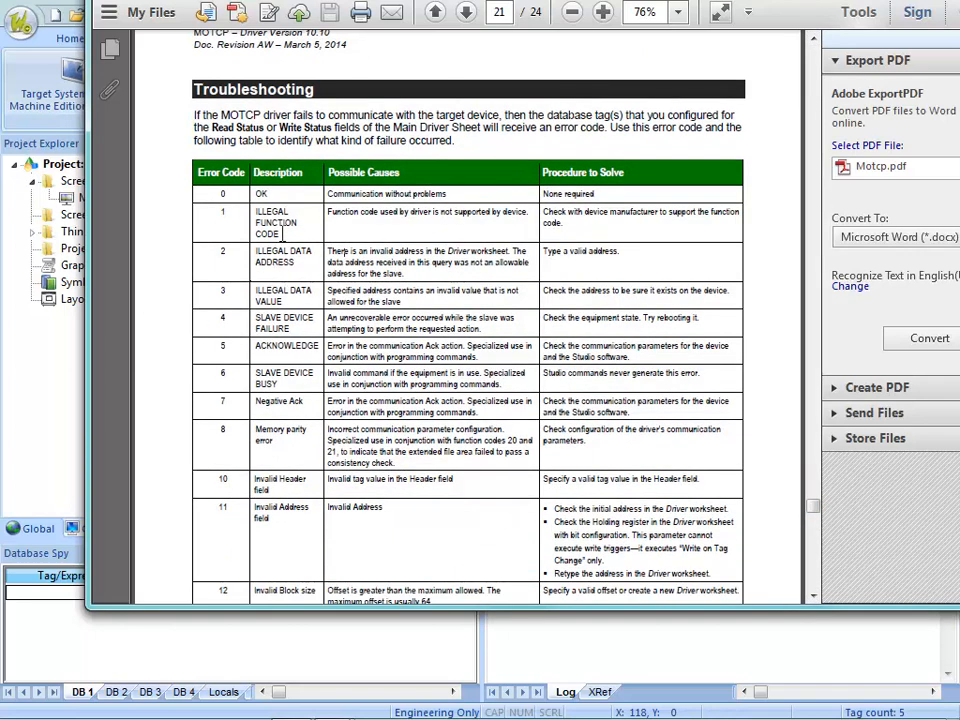
scroll(291, 229, down, 3)
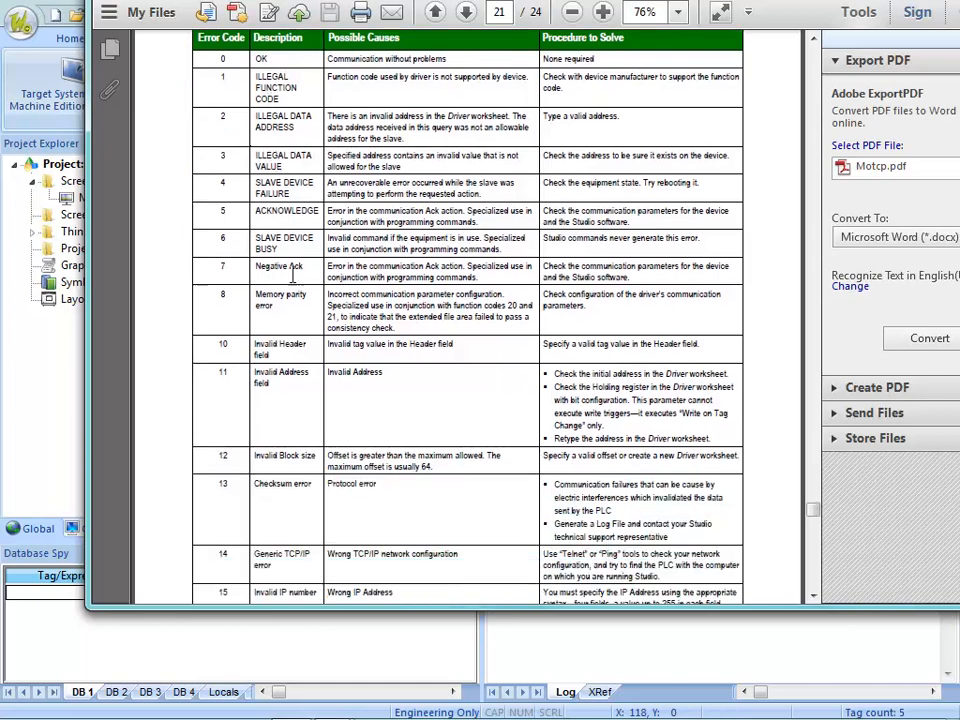
scroll(296, 283, down, 4)
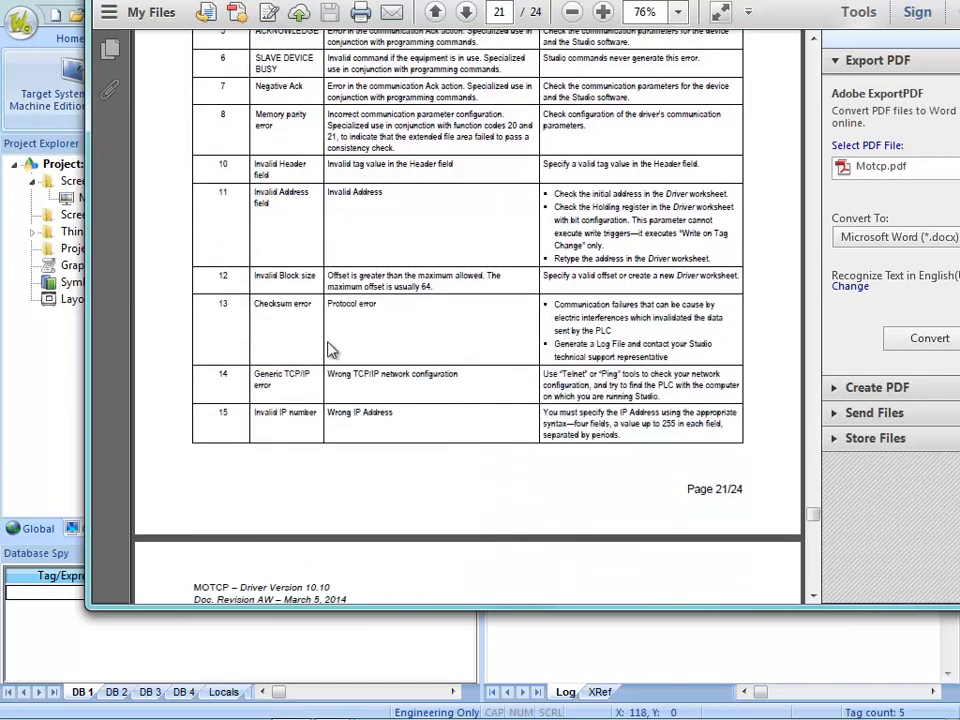
scroll(326, 378, down, 3)
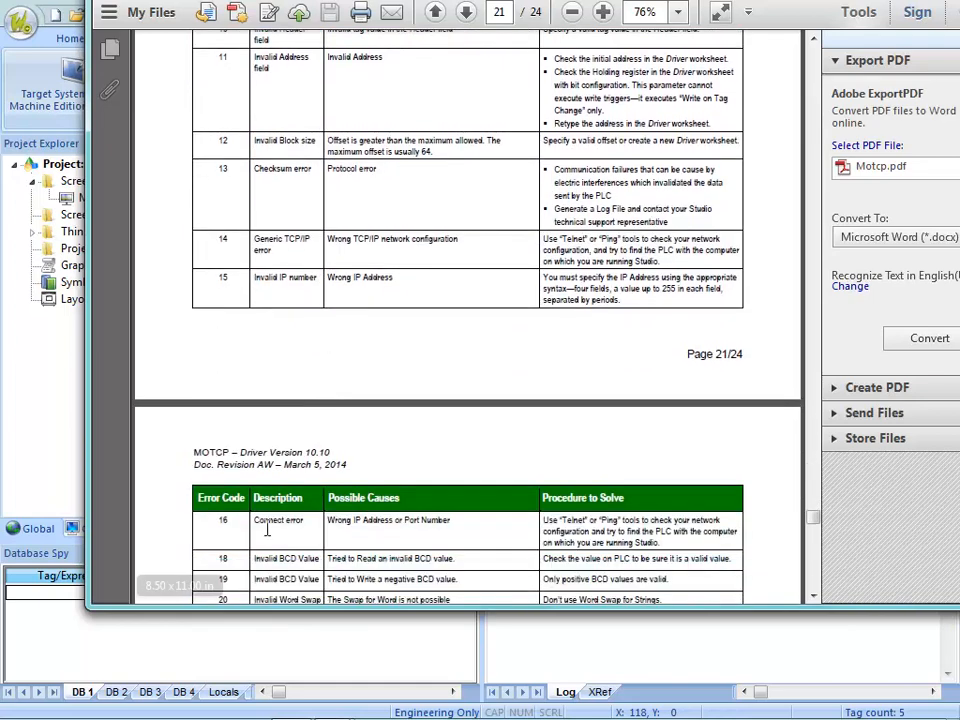
drag(255, 520, 312, 525)
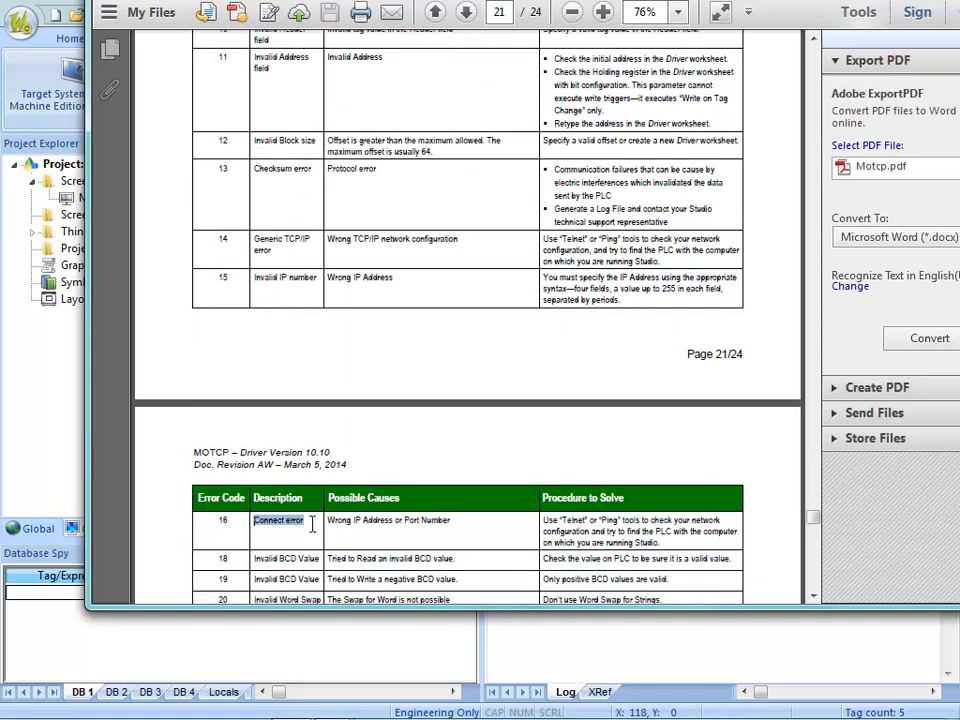
scroll(306, 208, up, 8)
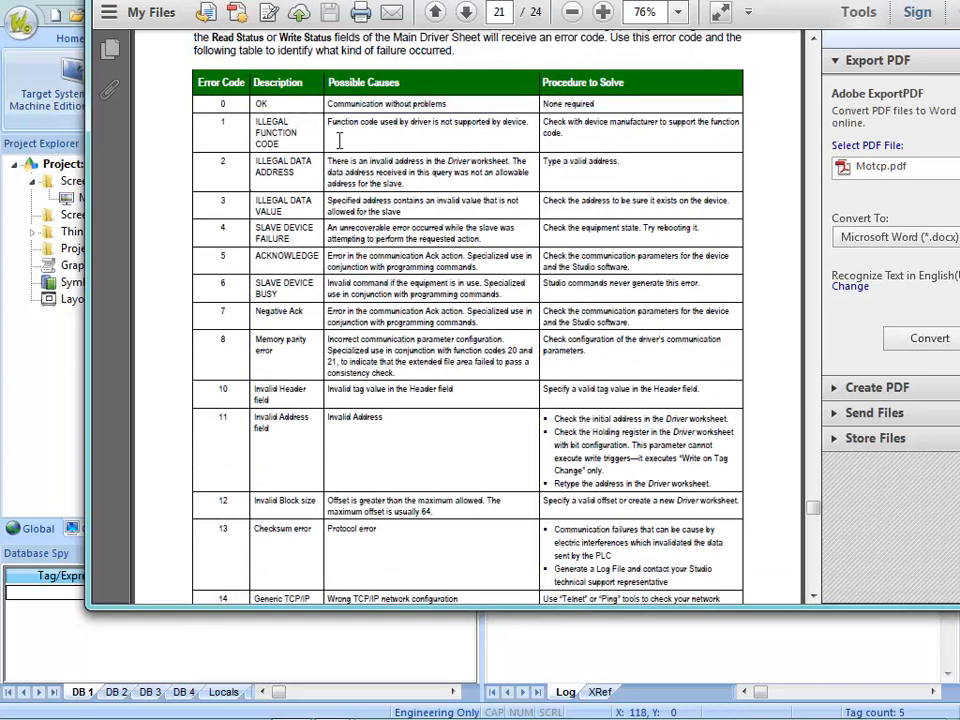
drag(337, 122, 535, 127)
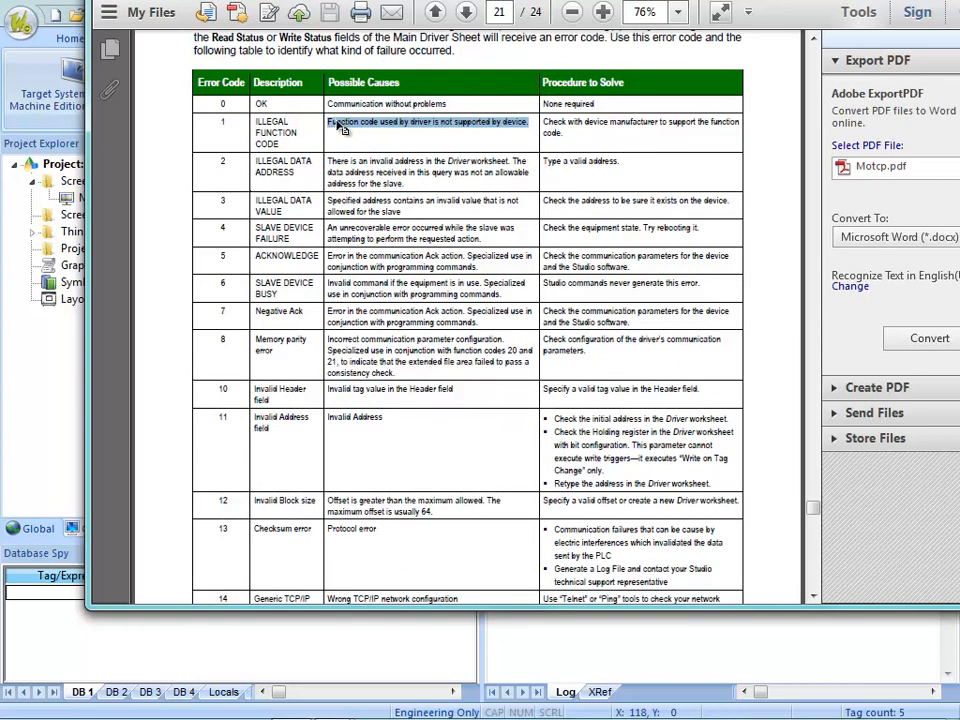
scroll(471, 203, down, 10)
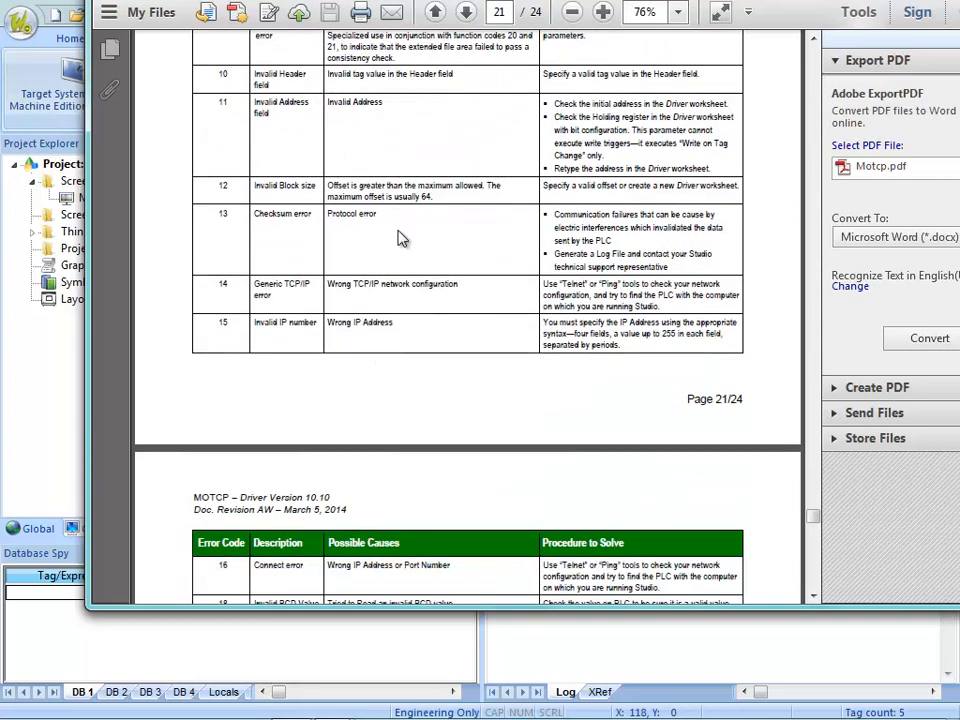
scroll(240, 316, down, 3)
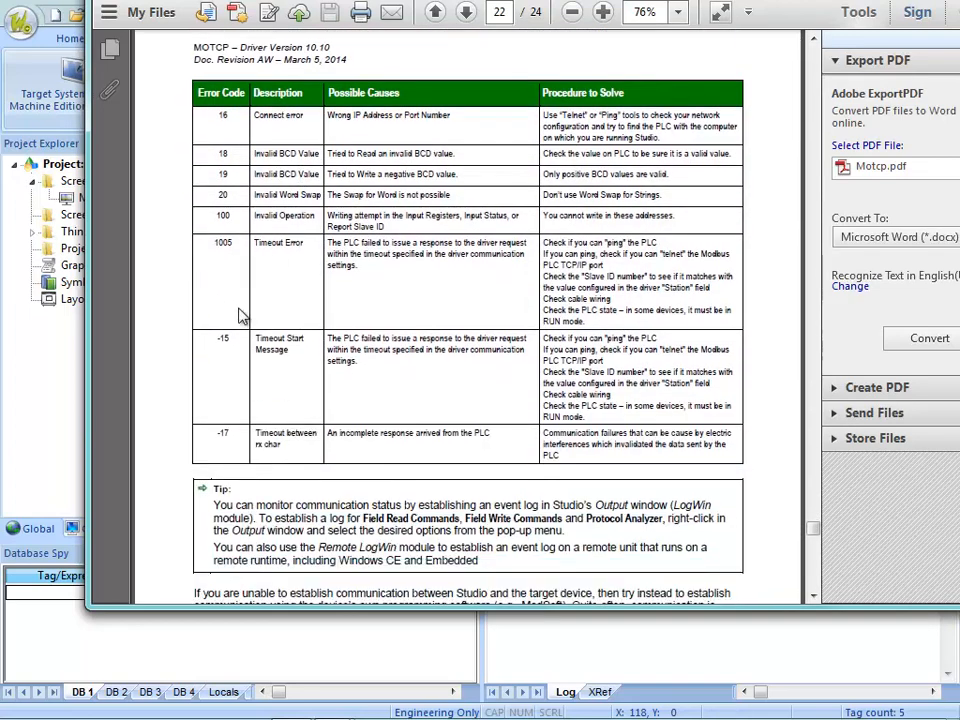
scroll(223, 306, up, 1)
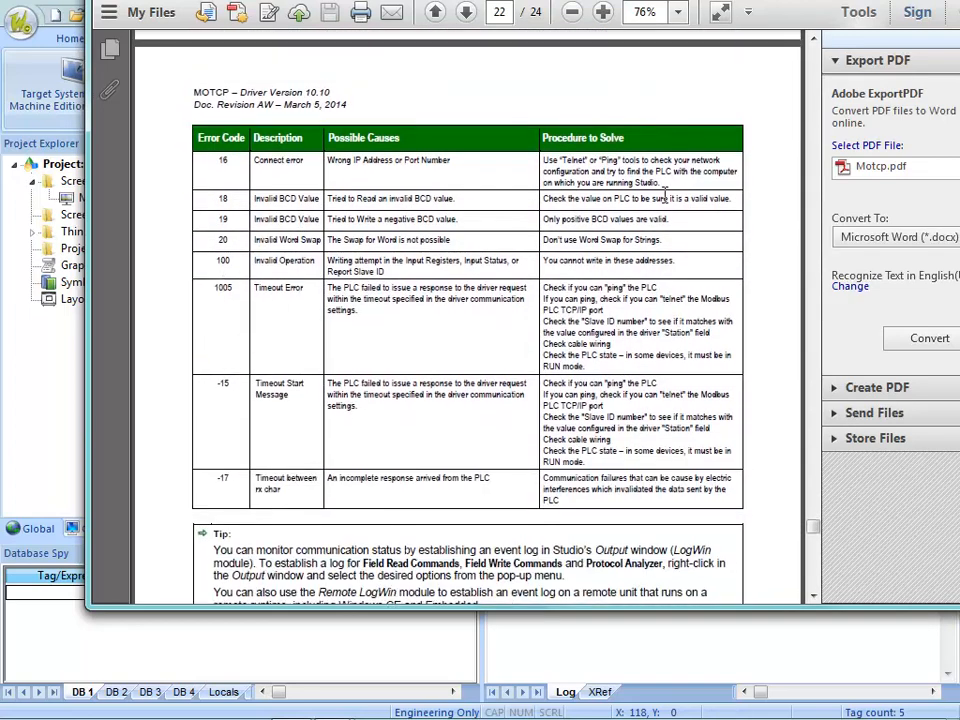
key(alt+F4)
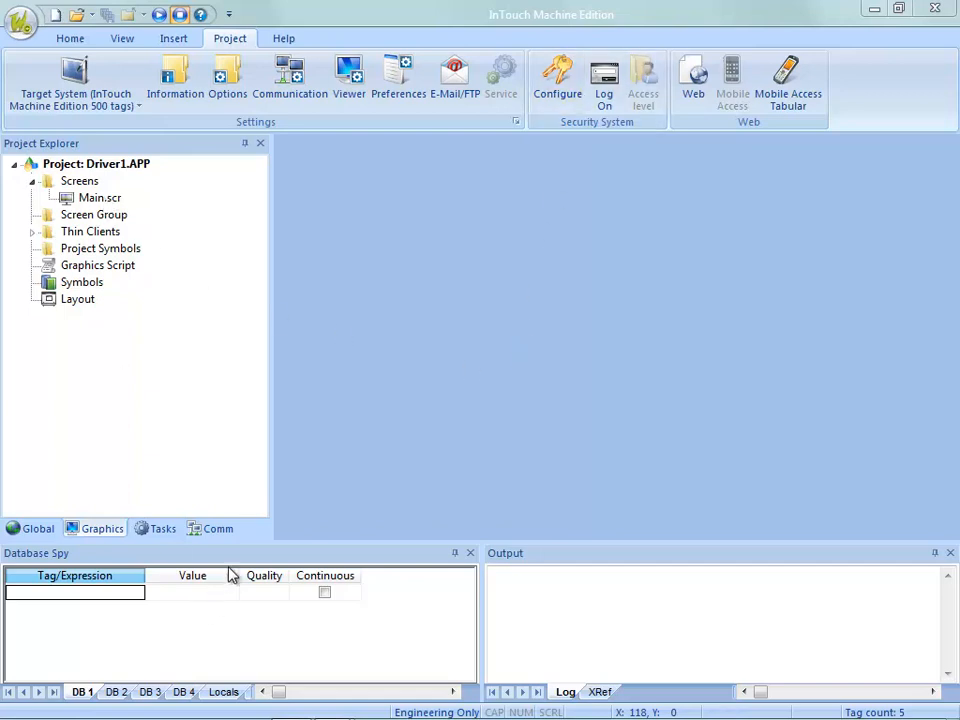
Open the MOTCP main driver sheet and examine the Temperature row's tag, station and I/O address, plus the empty rows below.
click(216, 529)
double_click(130, 214)
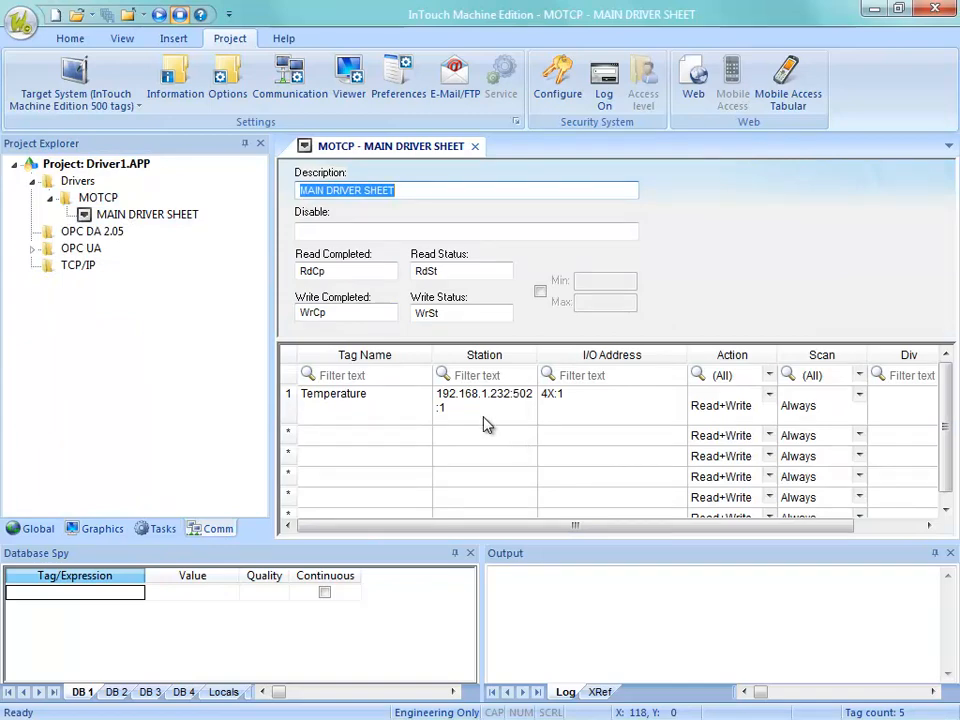
click(338, 421)
click(570, 422)
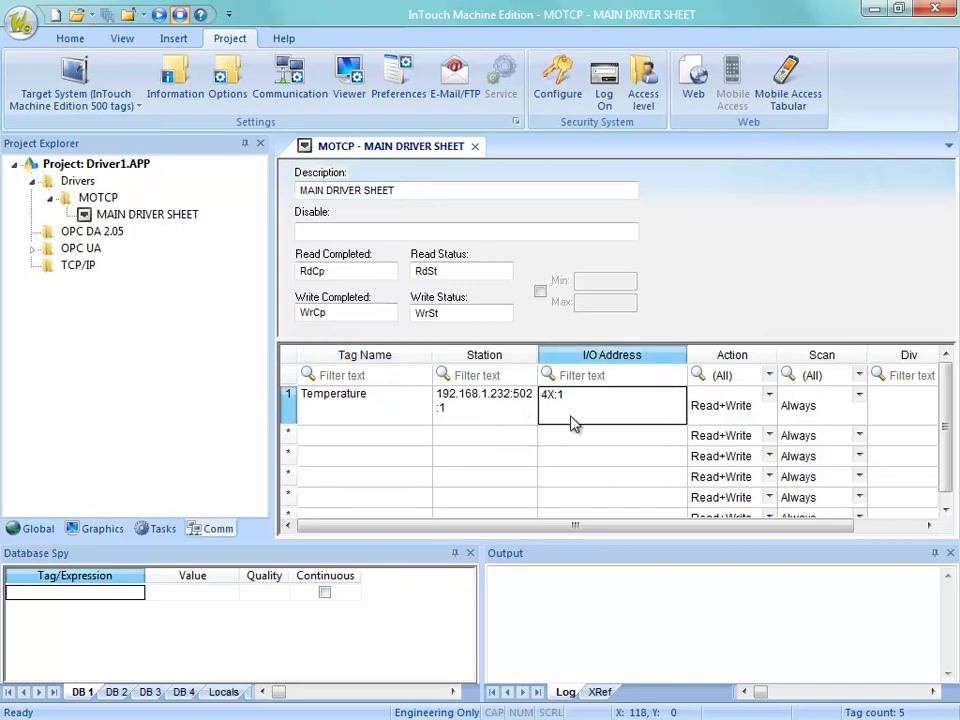
click(569, 436)
click(566, 463)
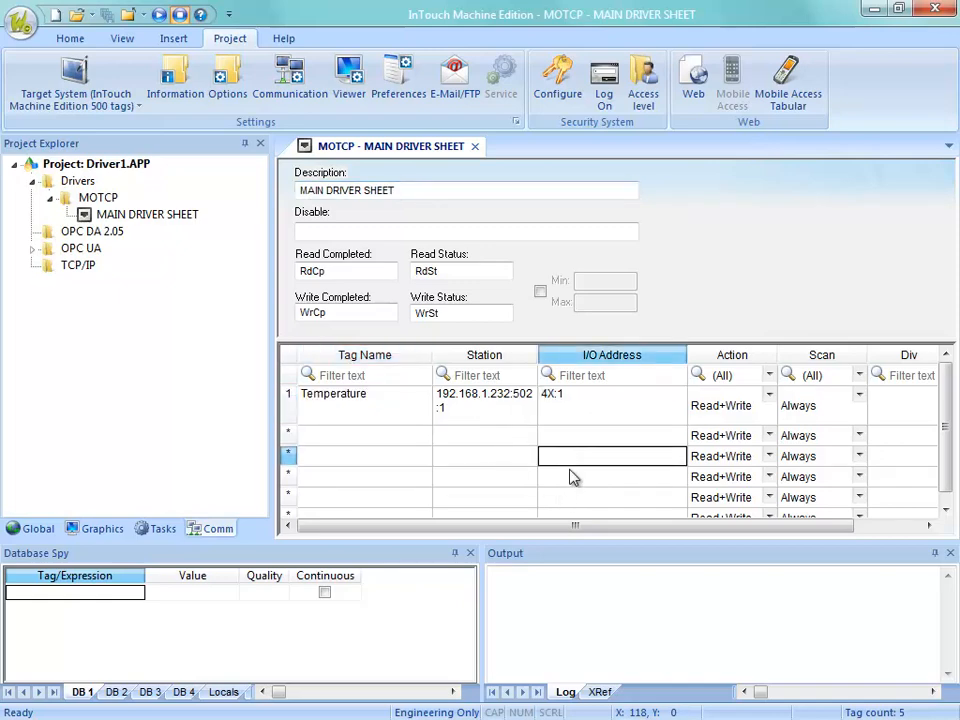
Review the Temperature row's station and I/O address cells alongside the empty I/O address cells below them.
click(499, 421)
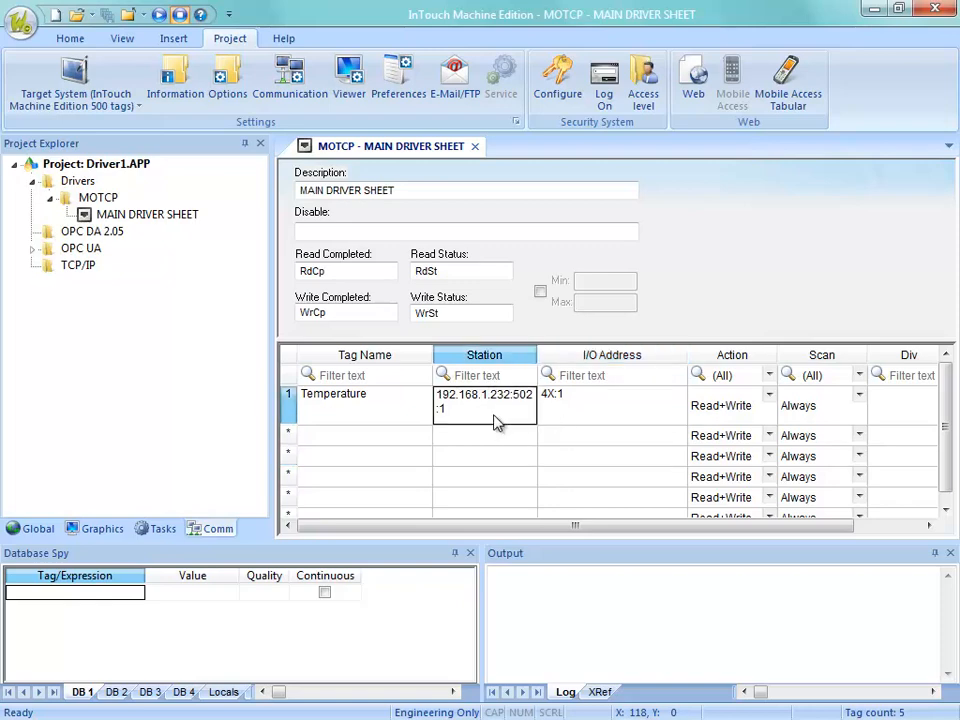
click(568, 418)
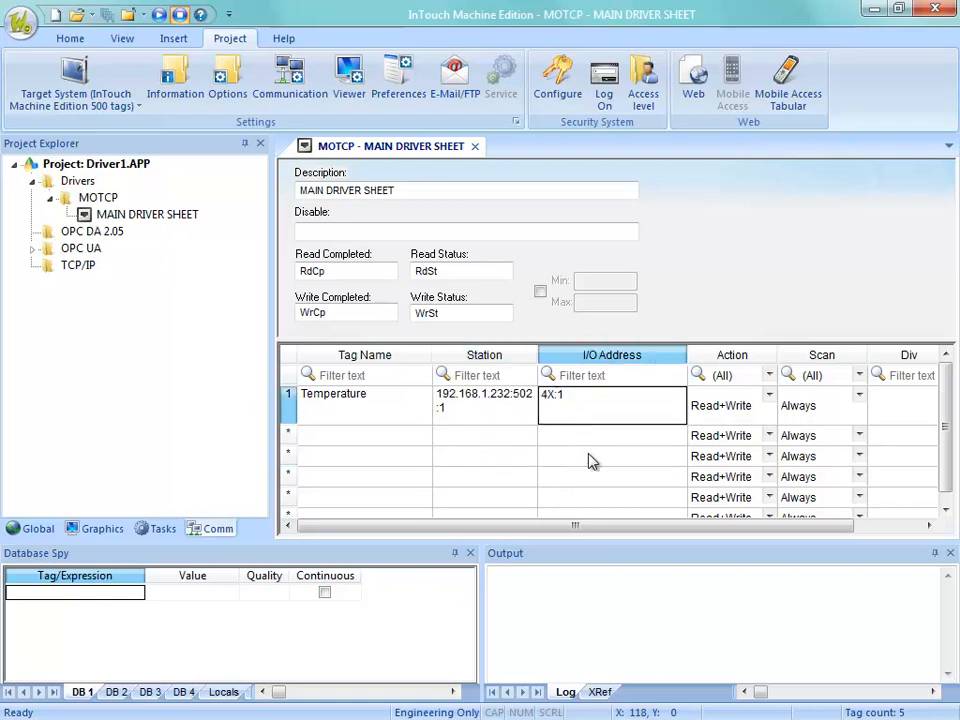
click(576, 440)
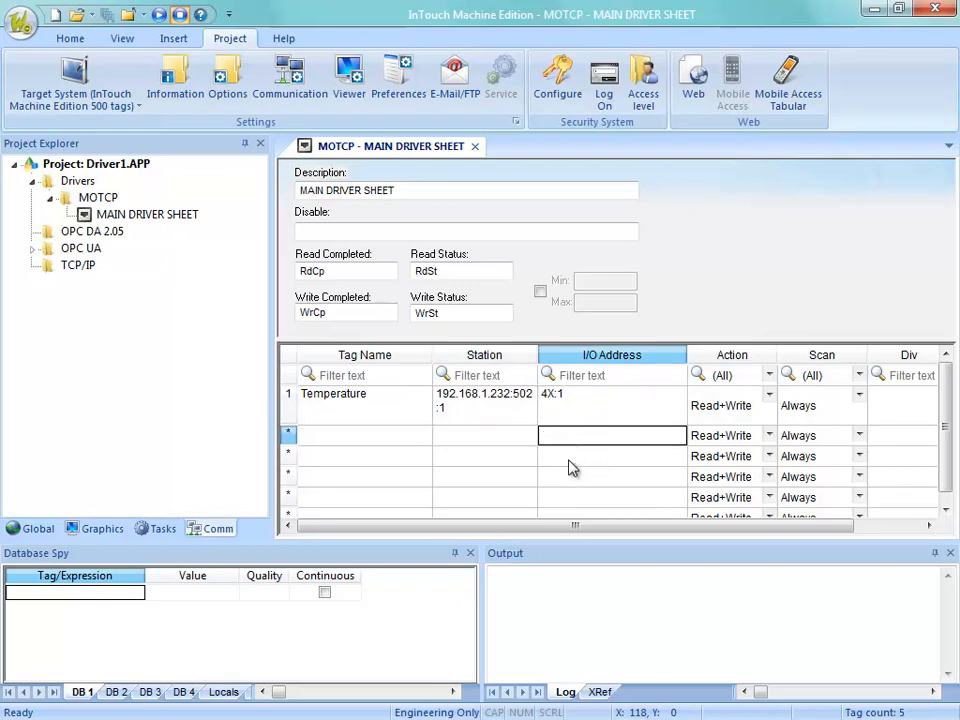
click(570, 460)
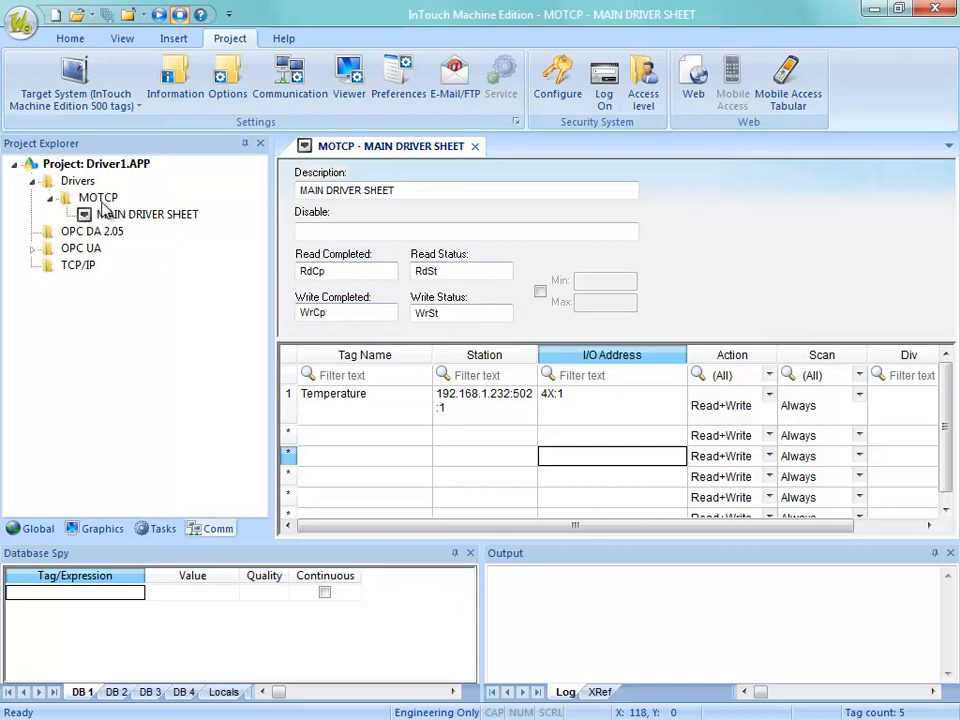
Insert a new standard driver sheet under MOTCP and go over its description, trigger and enable fields.
right_click(100, 200)
click(141, 212)
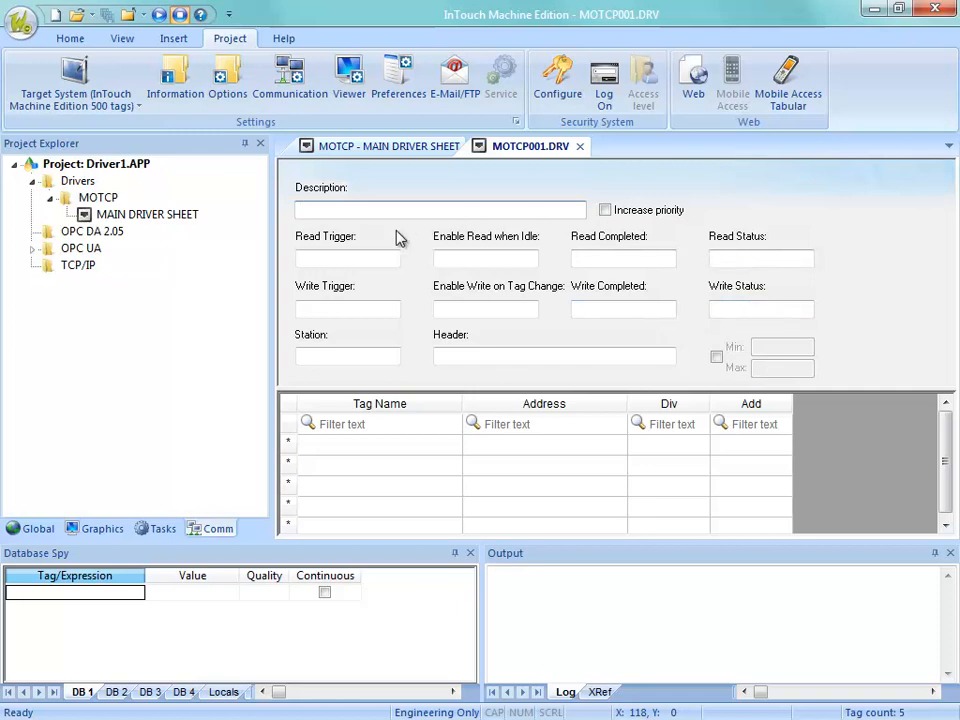
click(342, 208)
click(316, 260)
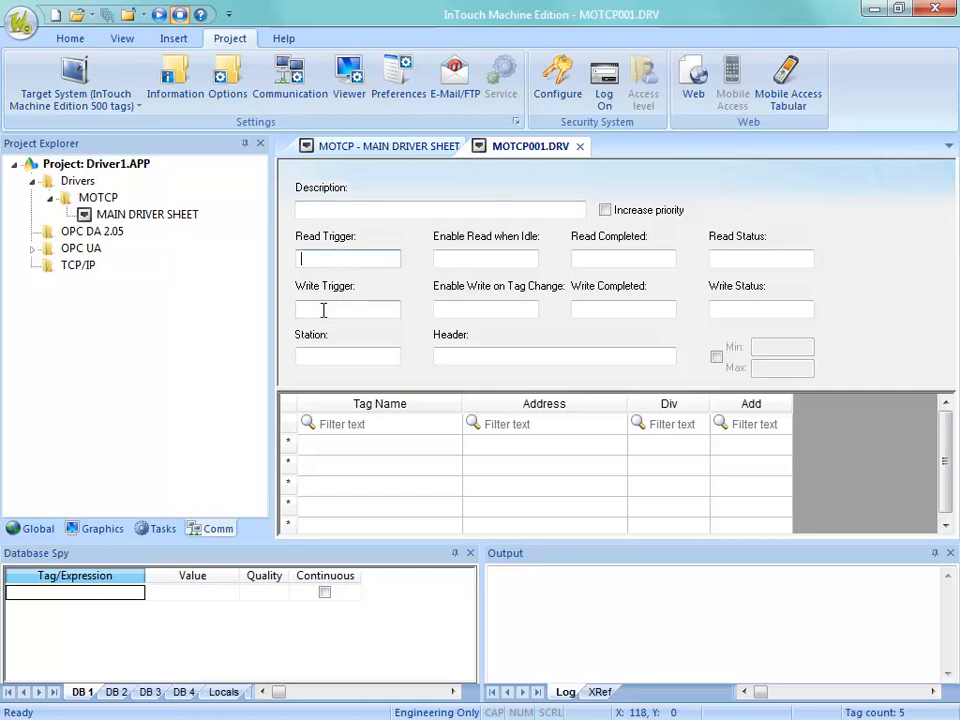
click(316, 260)
click(316, 310)
click(446, 259)
click(450, 310)
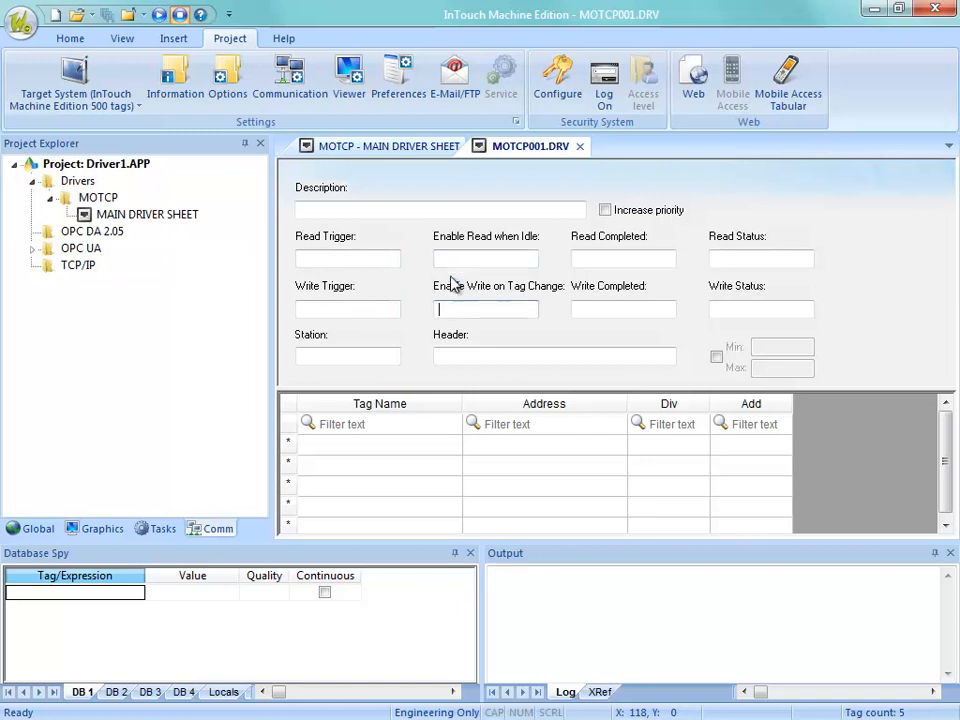
Set both Enable Read when Idle and Enable Write on Tag Change to 1 in the new driver sheet.
click(446, 257)
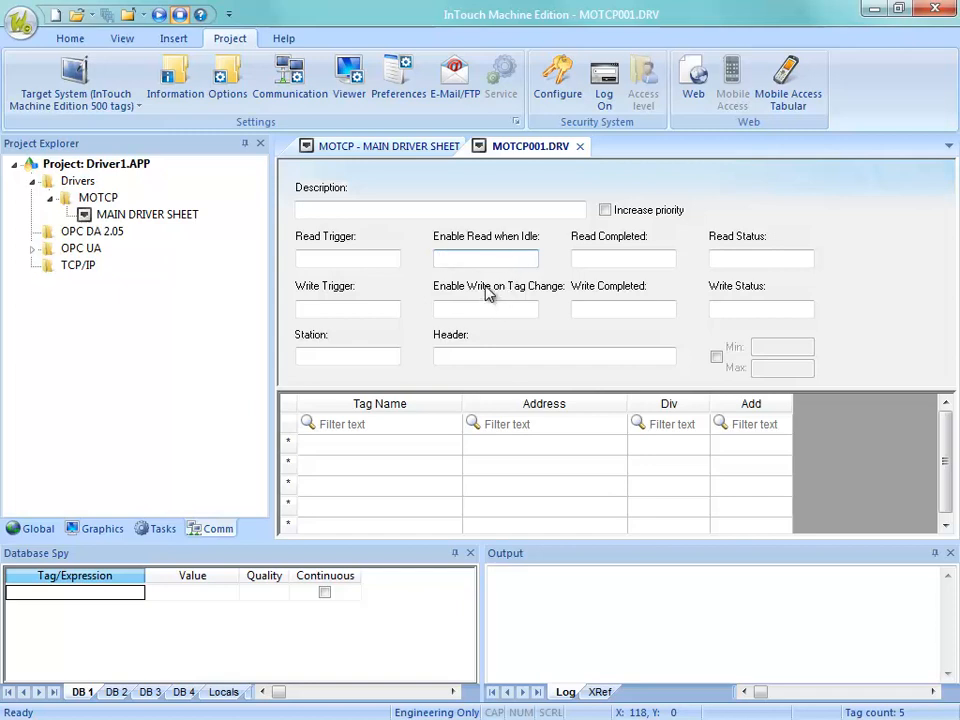
text(1)
click(441, 311)
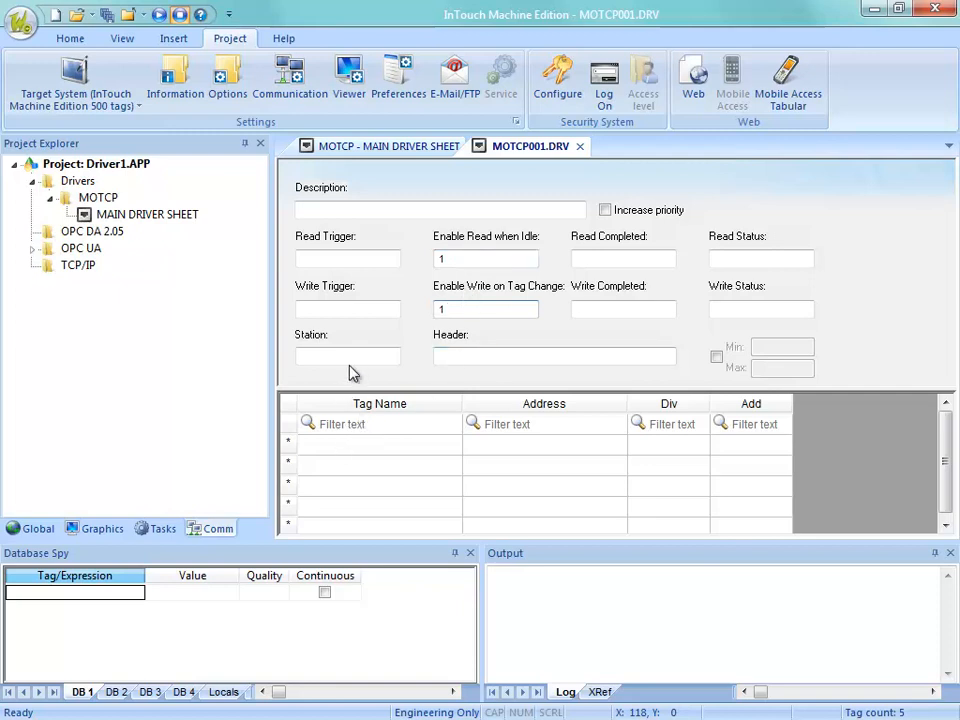
Check the main driver sheet's station format, and set the new sheet's station to 192.168.232:502:1 and header to 4X:0.
click(365, 146)
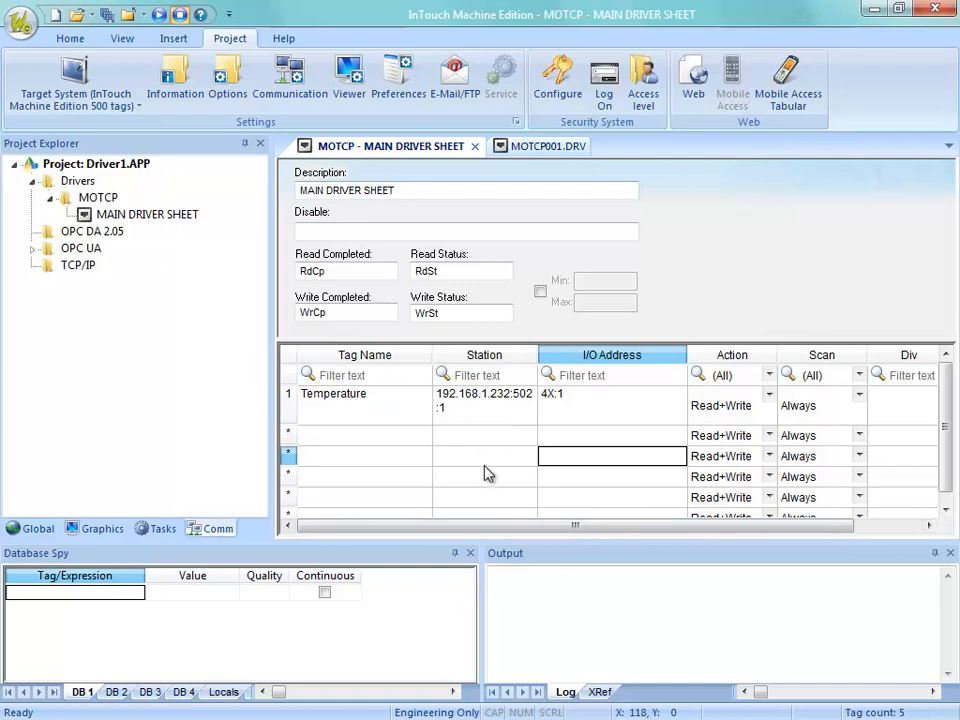
click(545, 148)
click(335, 354)
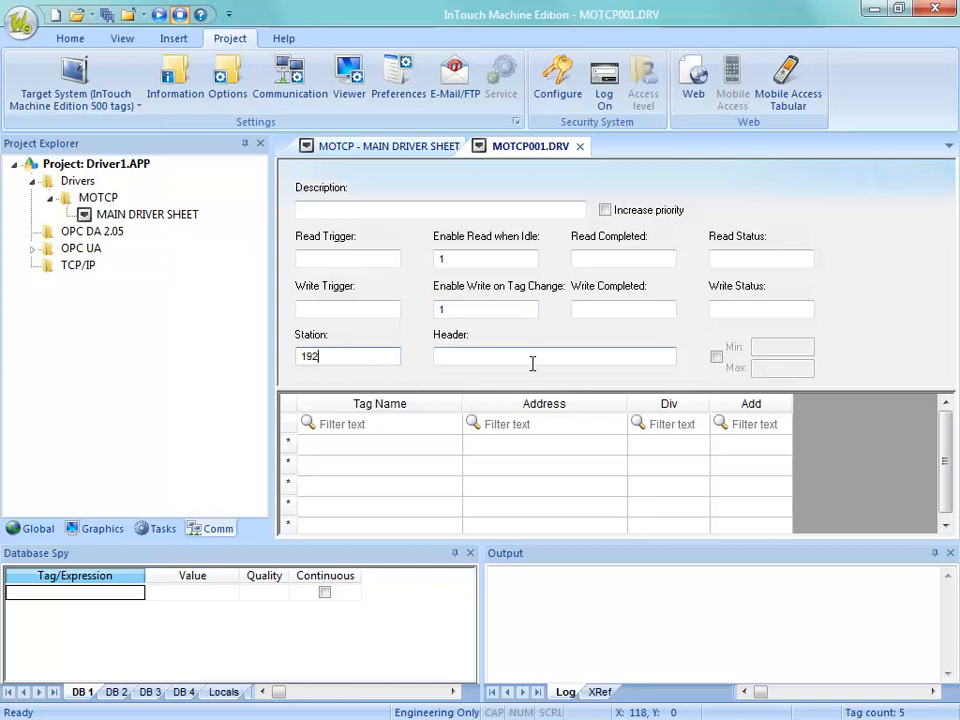
text(192.168.232:502:1)
click(532, 363)
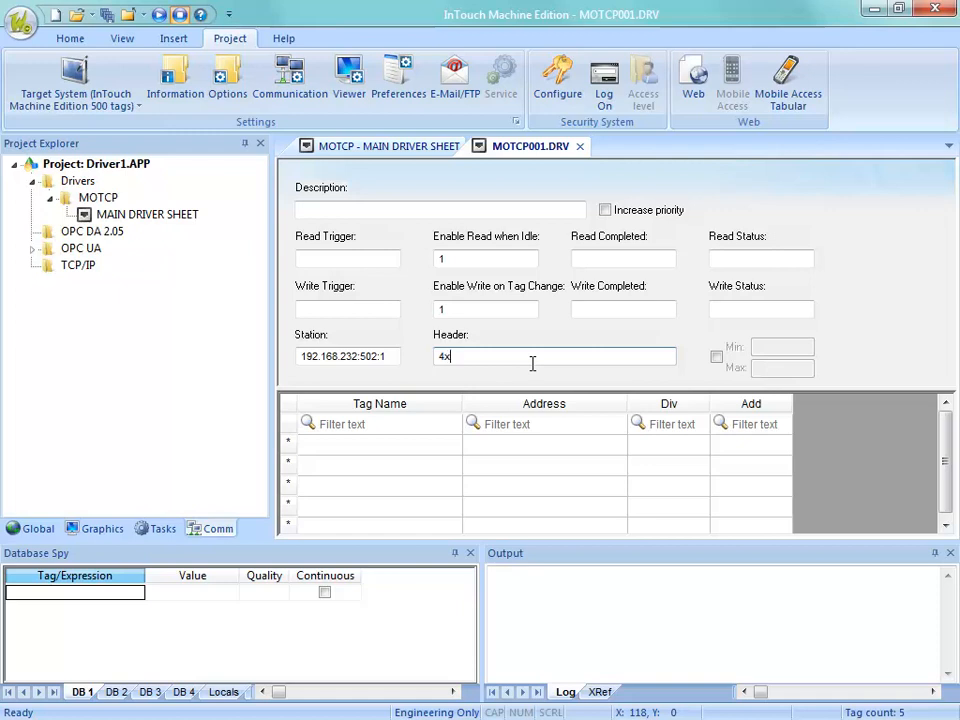
text(0)
Add Pressure to the first row of MOTCP001.DRV, create it as an Integer tag with Server scope, and set its address to 2.
click(449, 452)
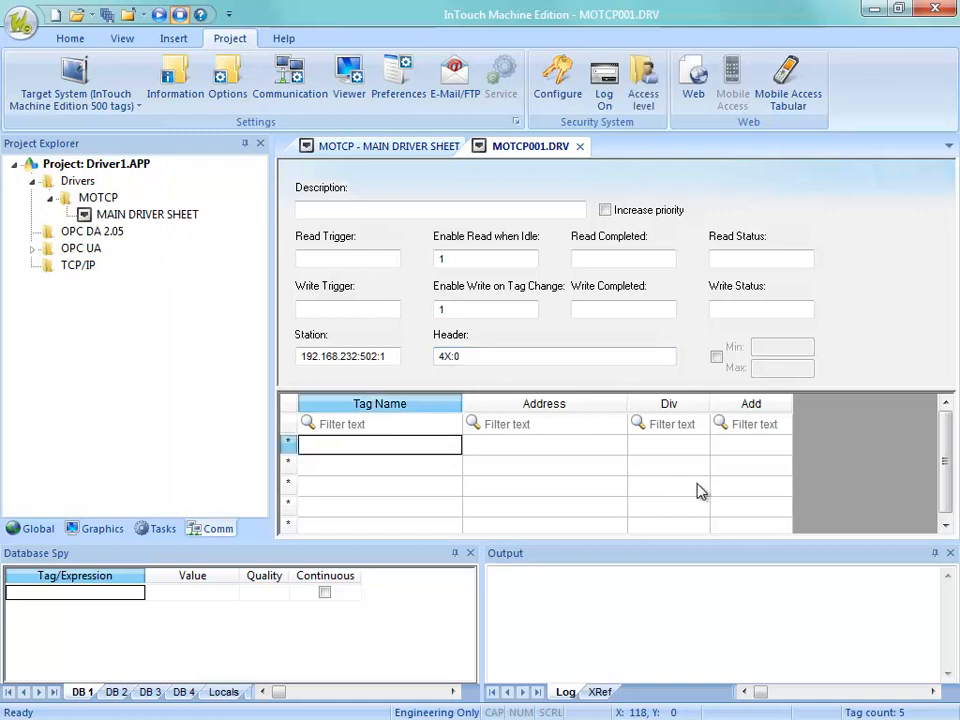
text(Pressure)
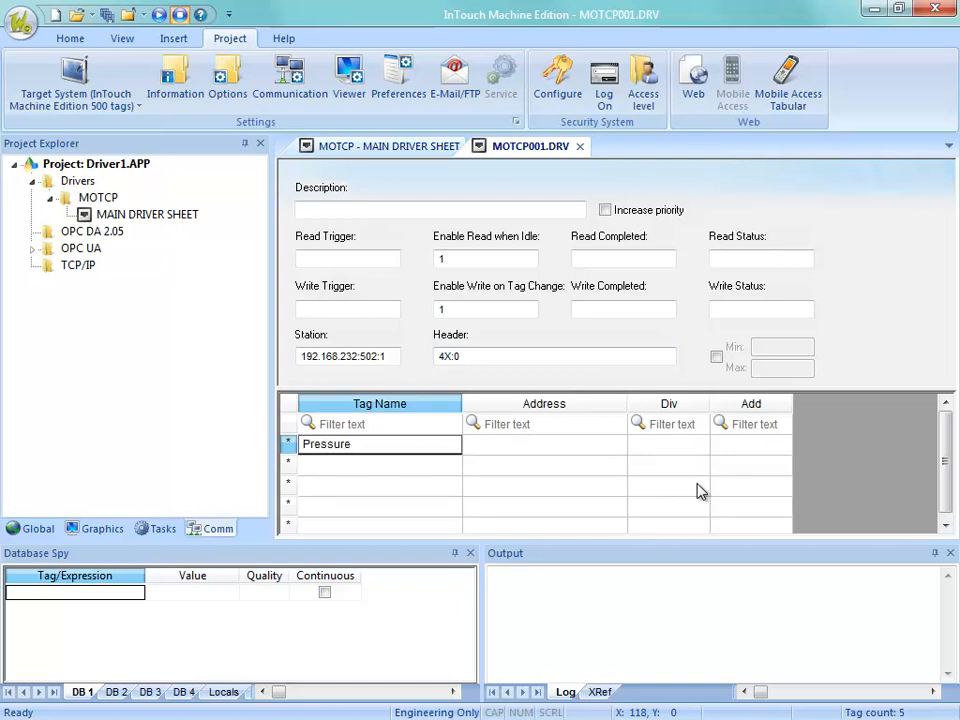
key(Return)
key(Return)
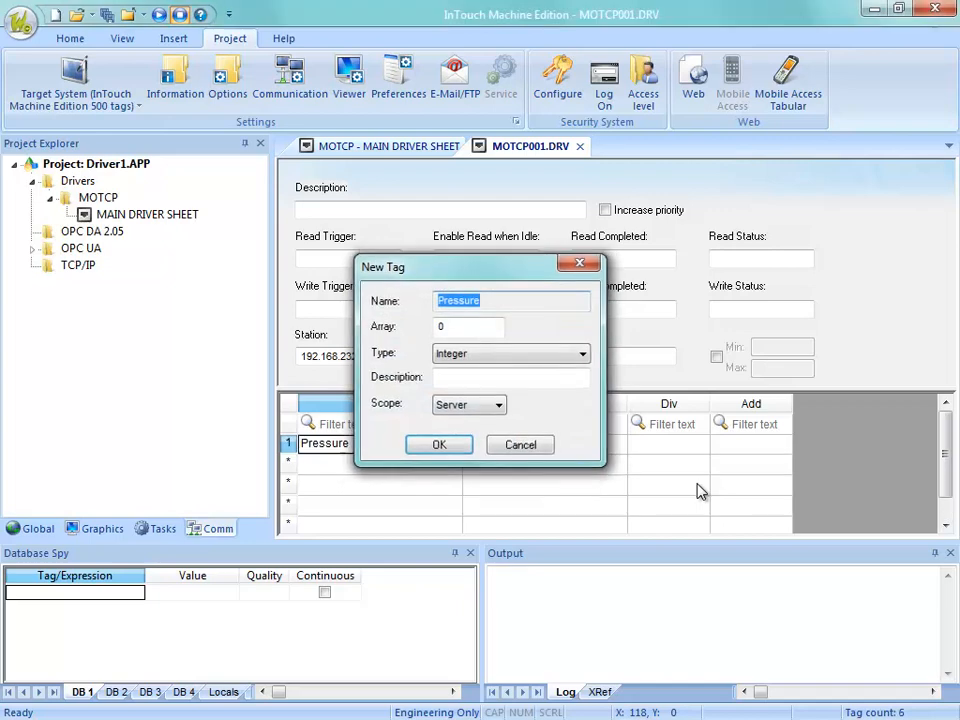
key(Return)
click(500, 445)
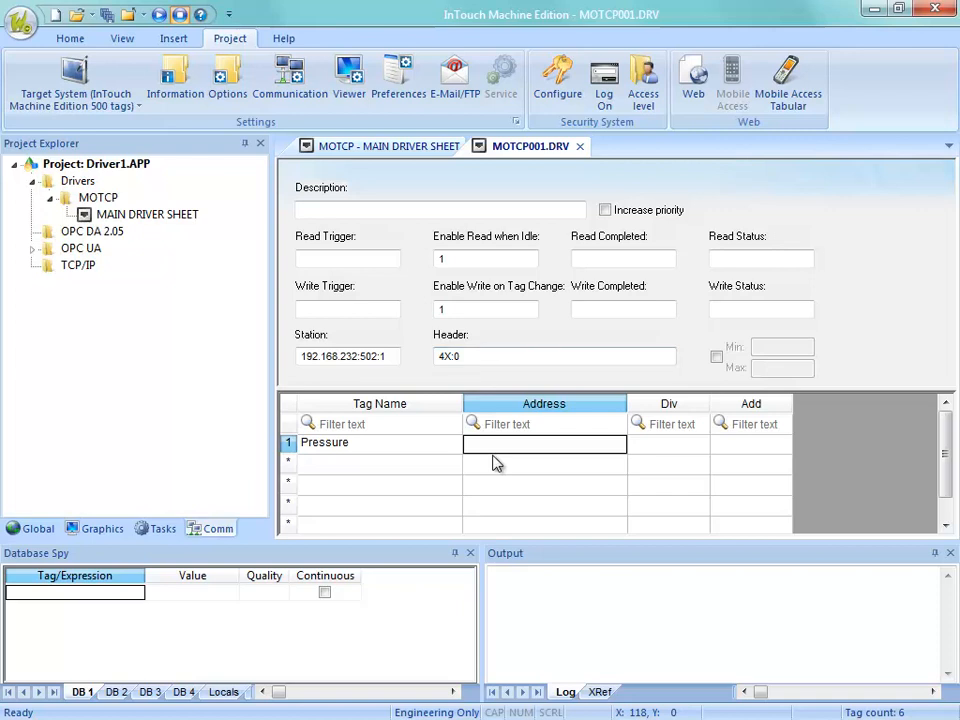
text(2)
Compare the Temperature row's I/O address in the main driver sheet with the header and Pressure address in MOTCP001.DRV.
click(373, 147)
click(579, 401)
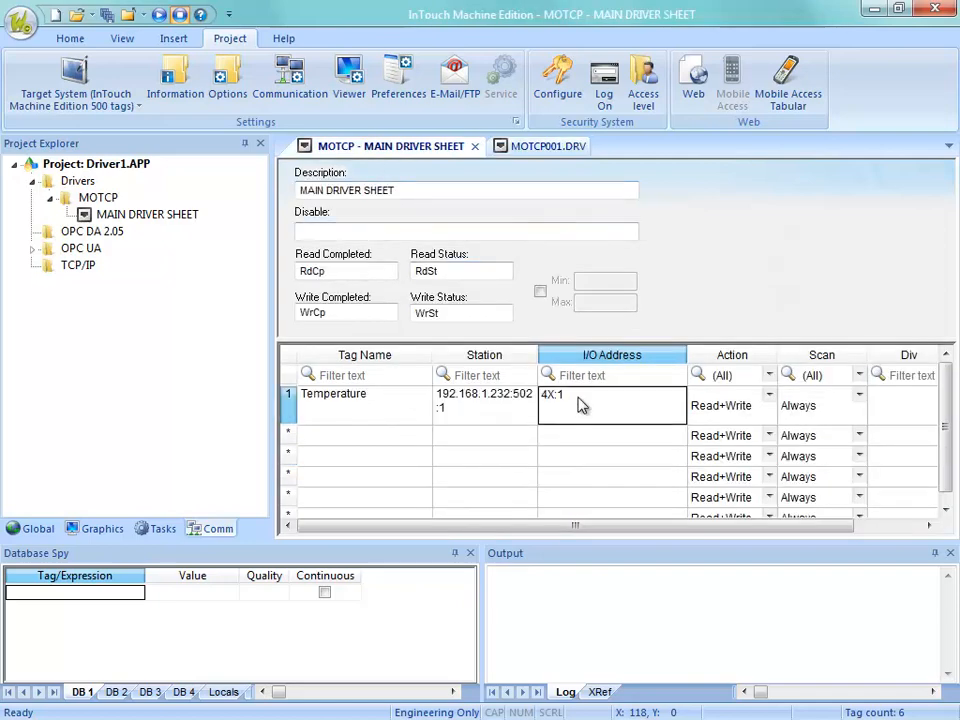
click(548, 147)
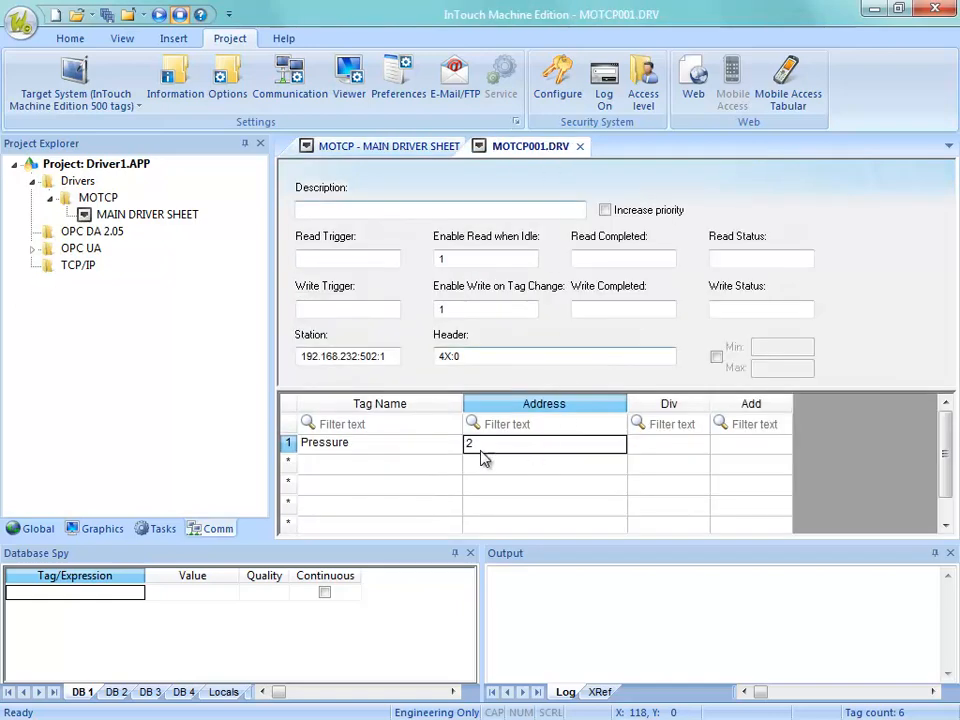
click(461, 358)
drag(459, 358, 441, 358)
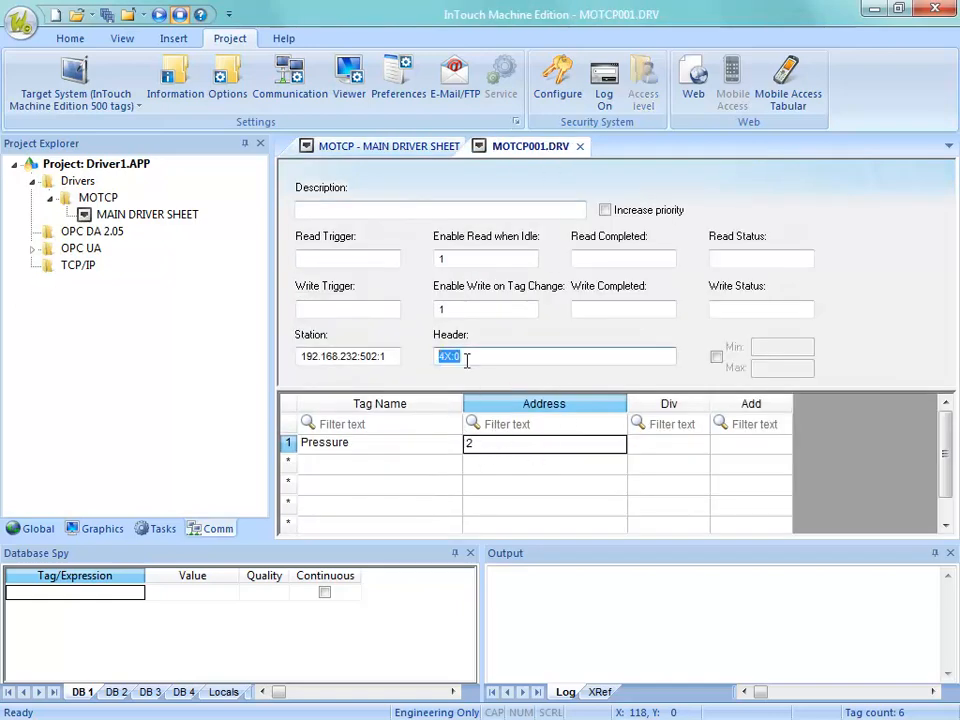
click(453, 358)
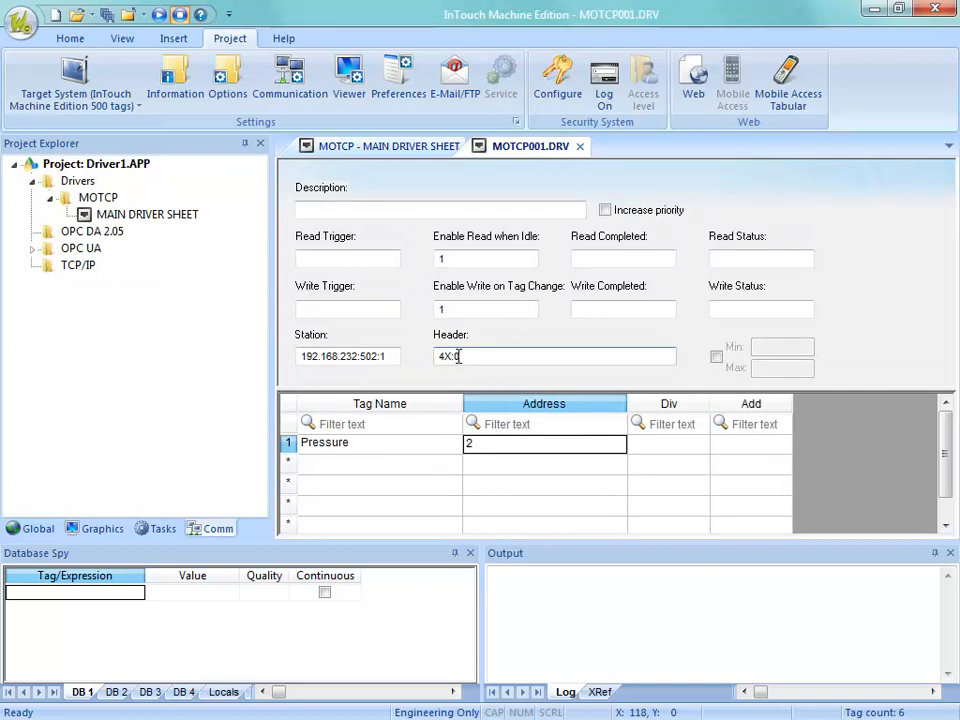
mouse_move(460, 358)
mouse_down()
mouse_move(438, 359)
mouse_move(457, 362)
mouse_up()
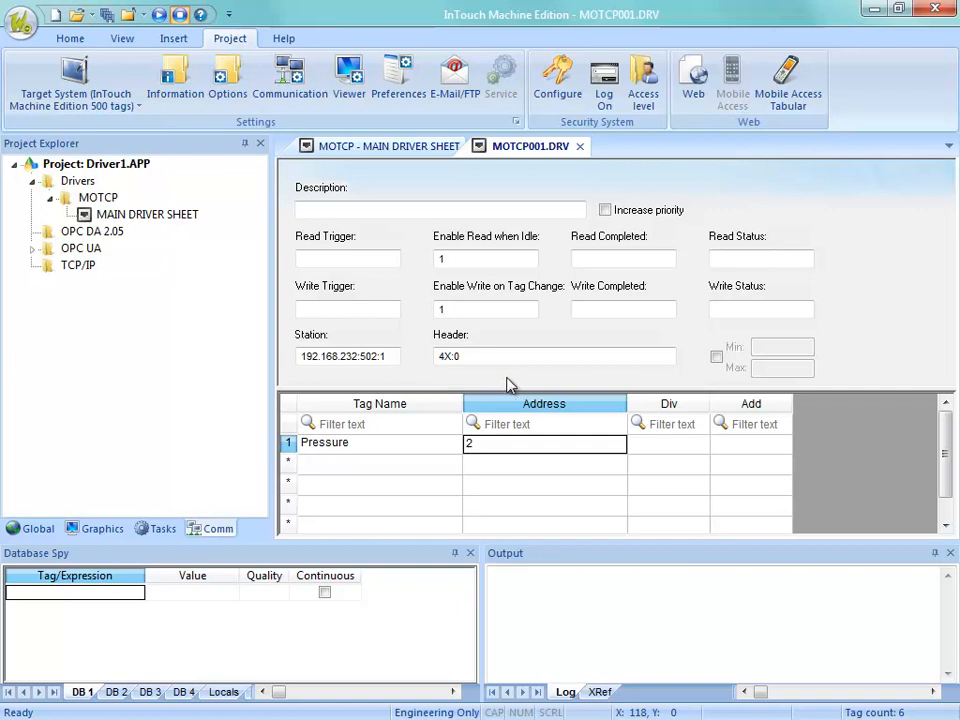
Open the Technical Reference help and bring up the Introduction topic "Internal structure and data flow".
click(283, 40)
click(73, 63)
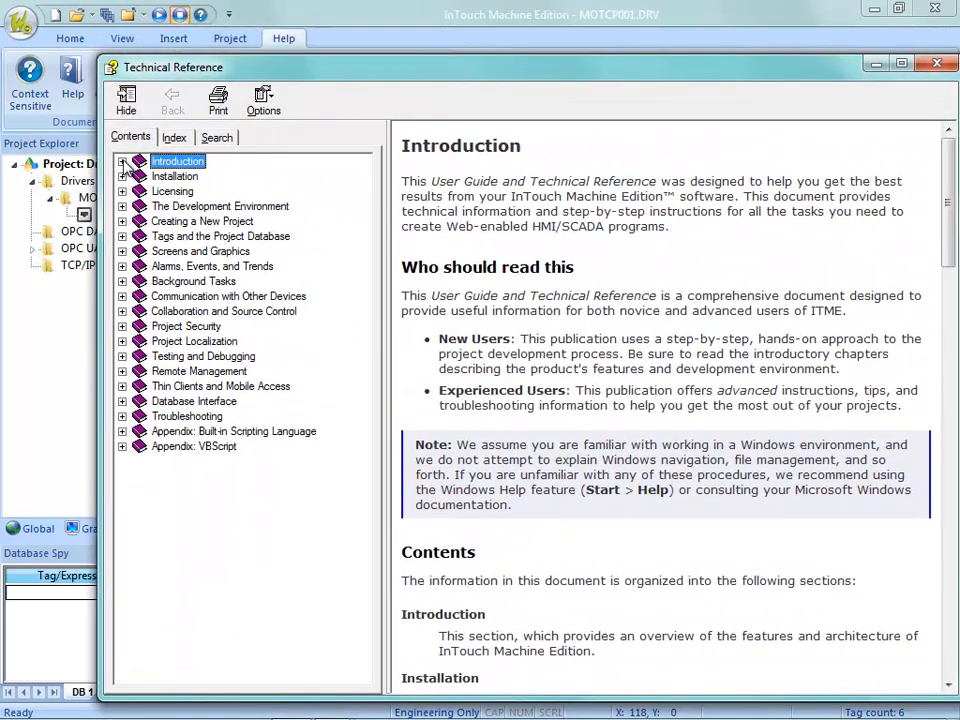
click(121, 162)
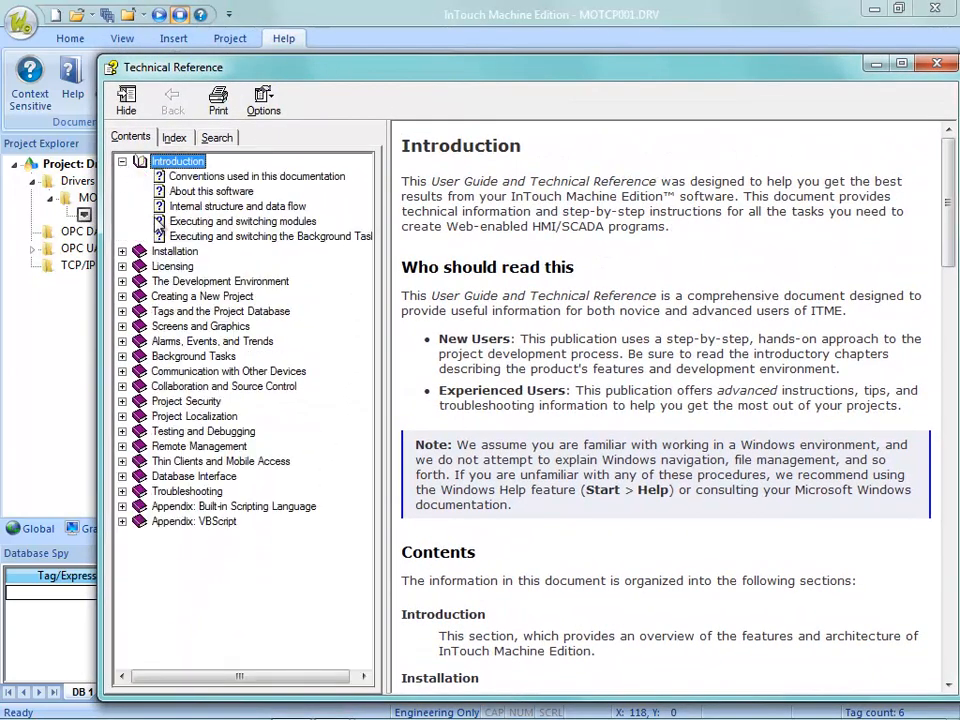
click(190, 207)
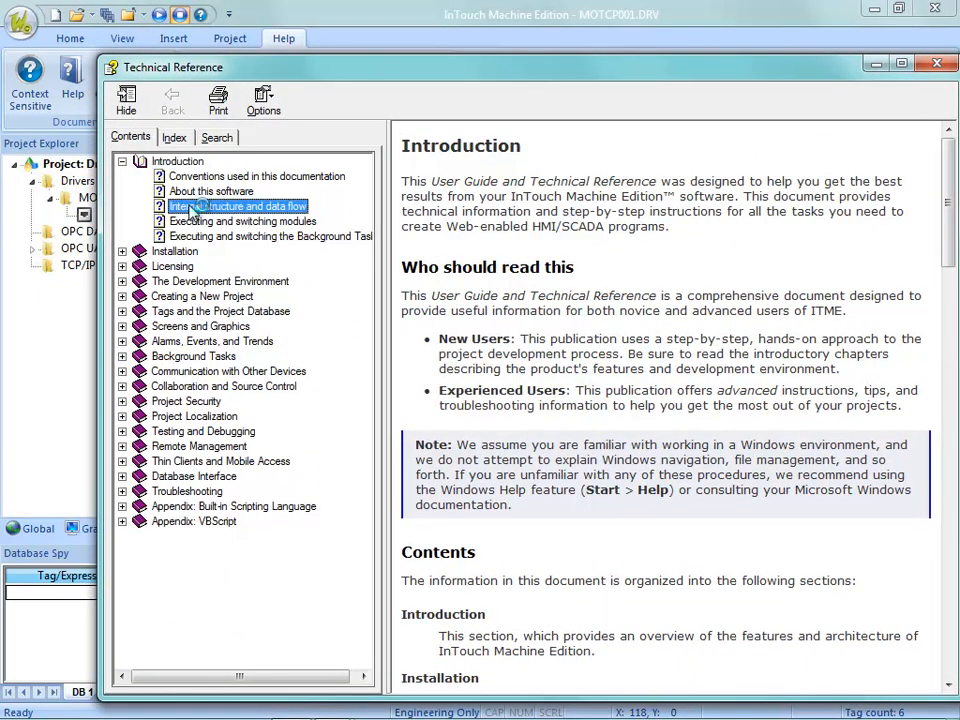